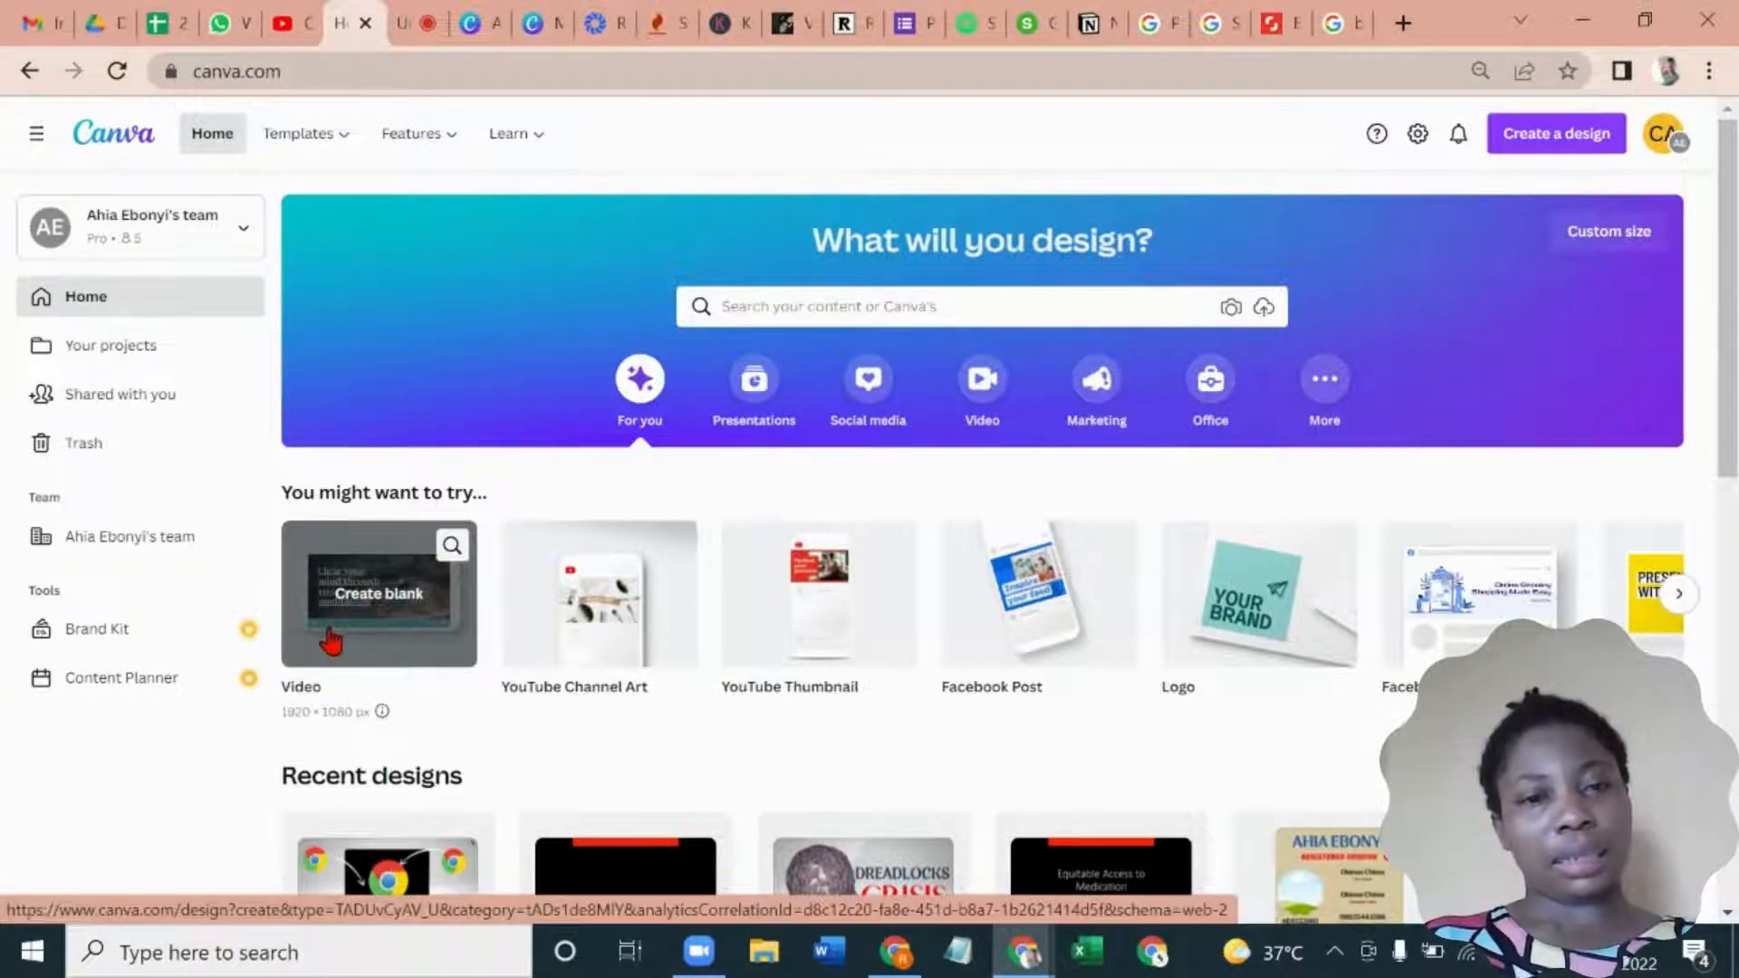
# - Create a blank 1920 × 1080 px video design and open the studio for recording yourself
pyautogui.click(331, 640)
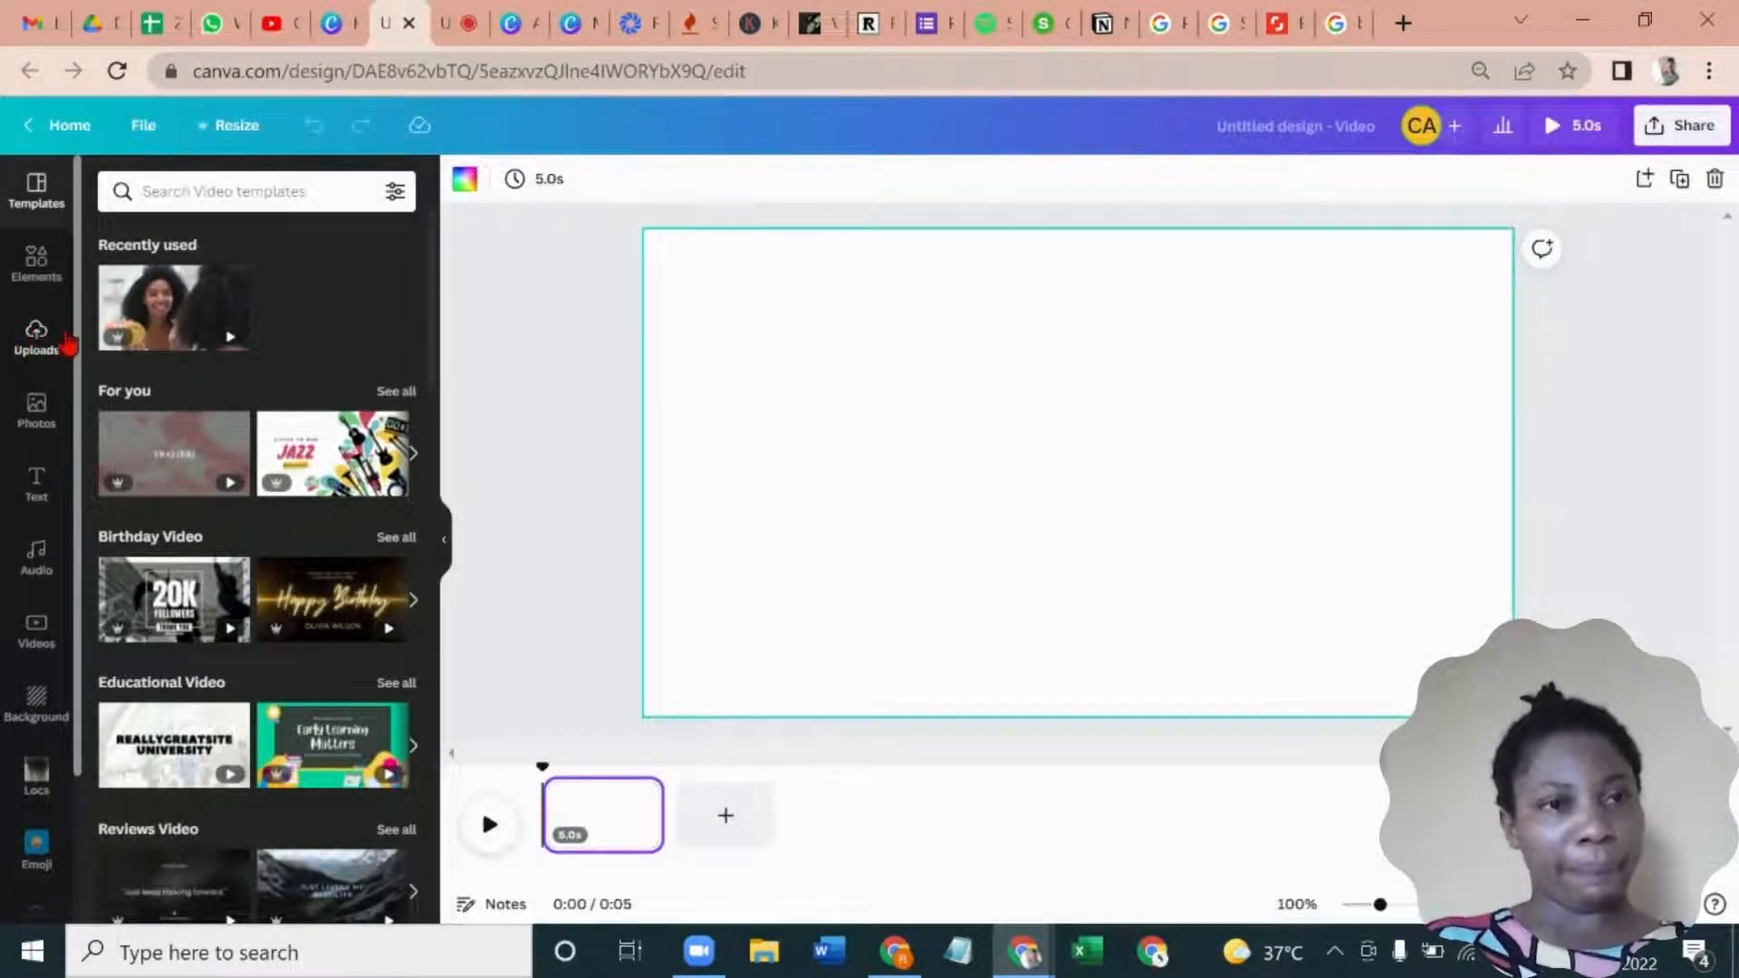
pyautogui.click(32, 344)
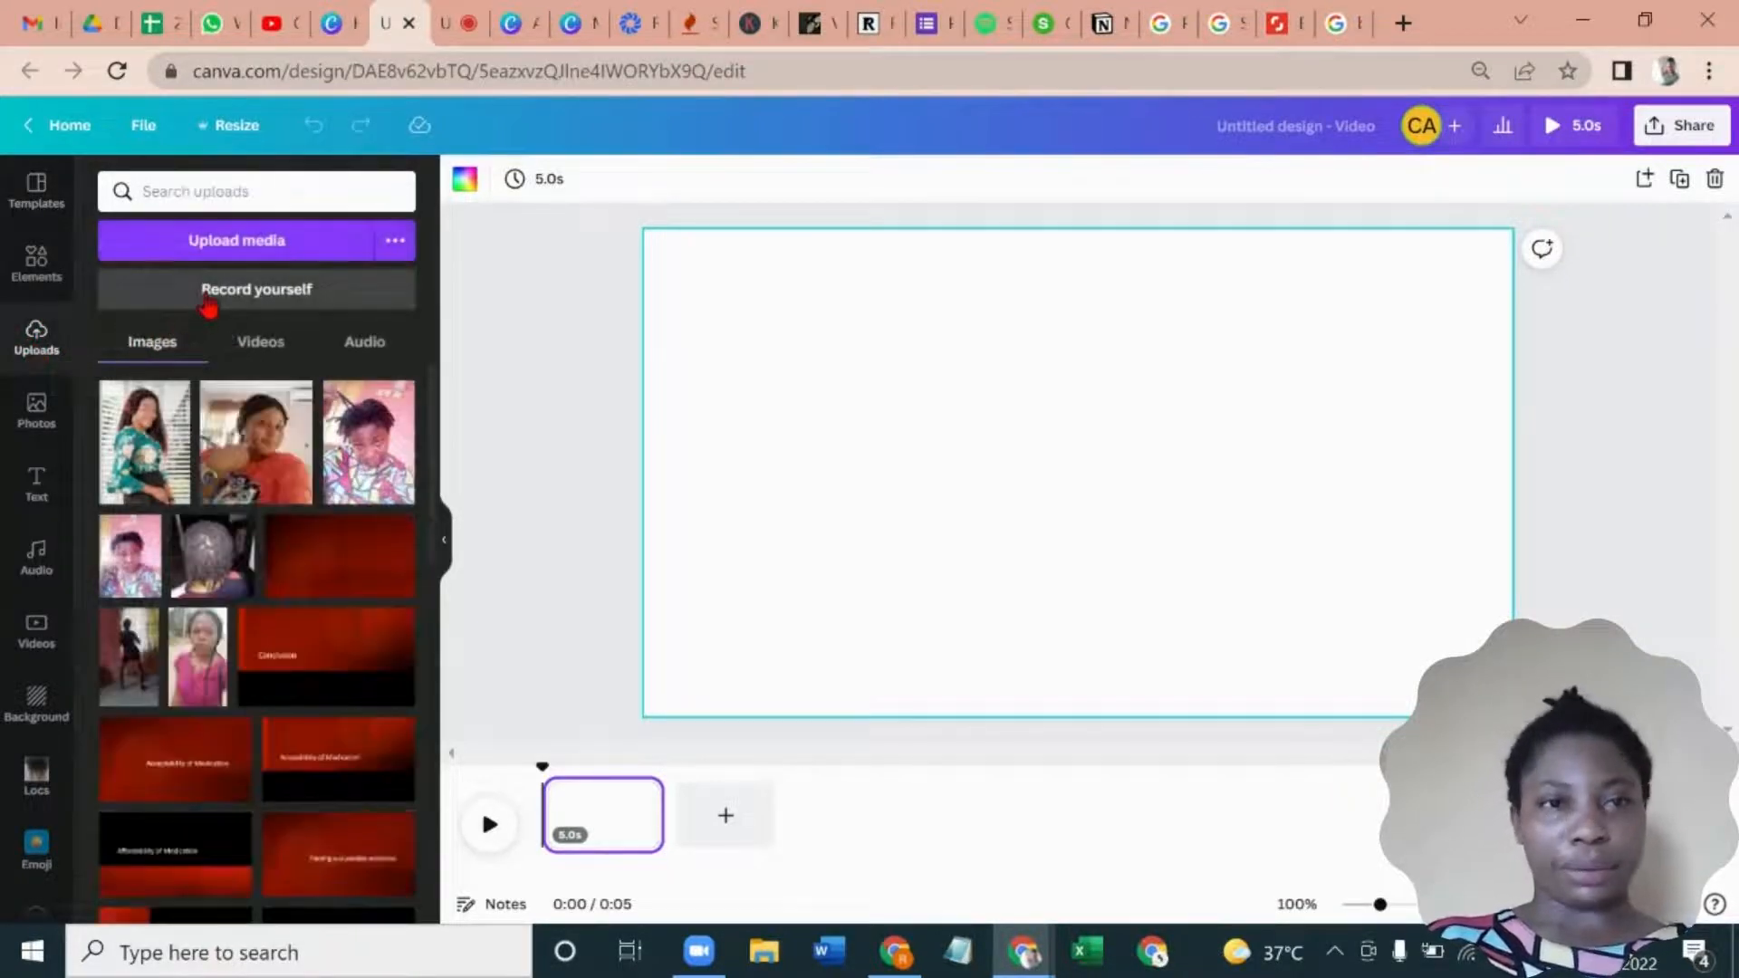
pyautogui.click(208, 303)
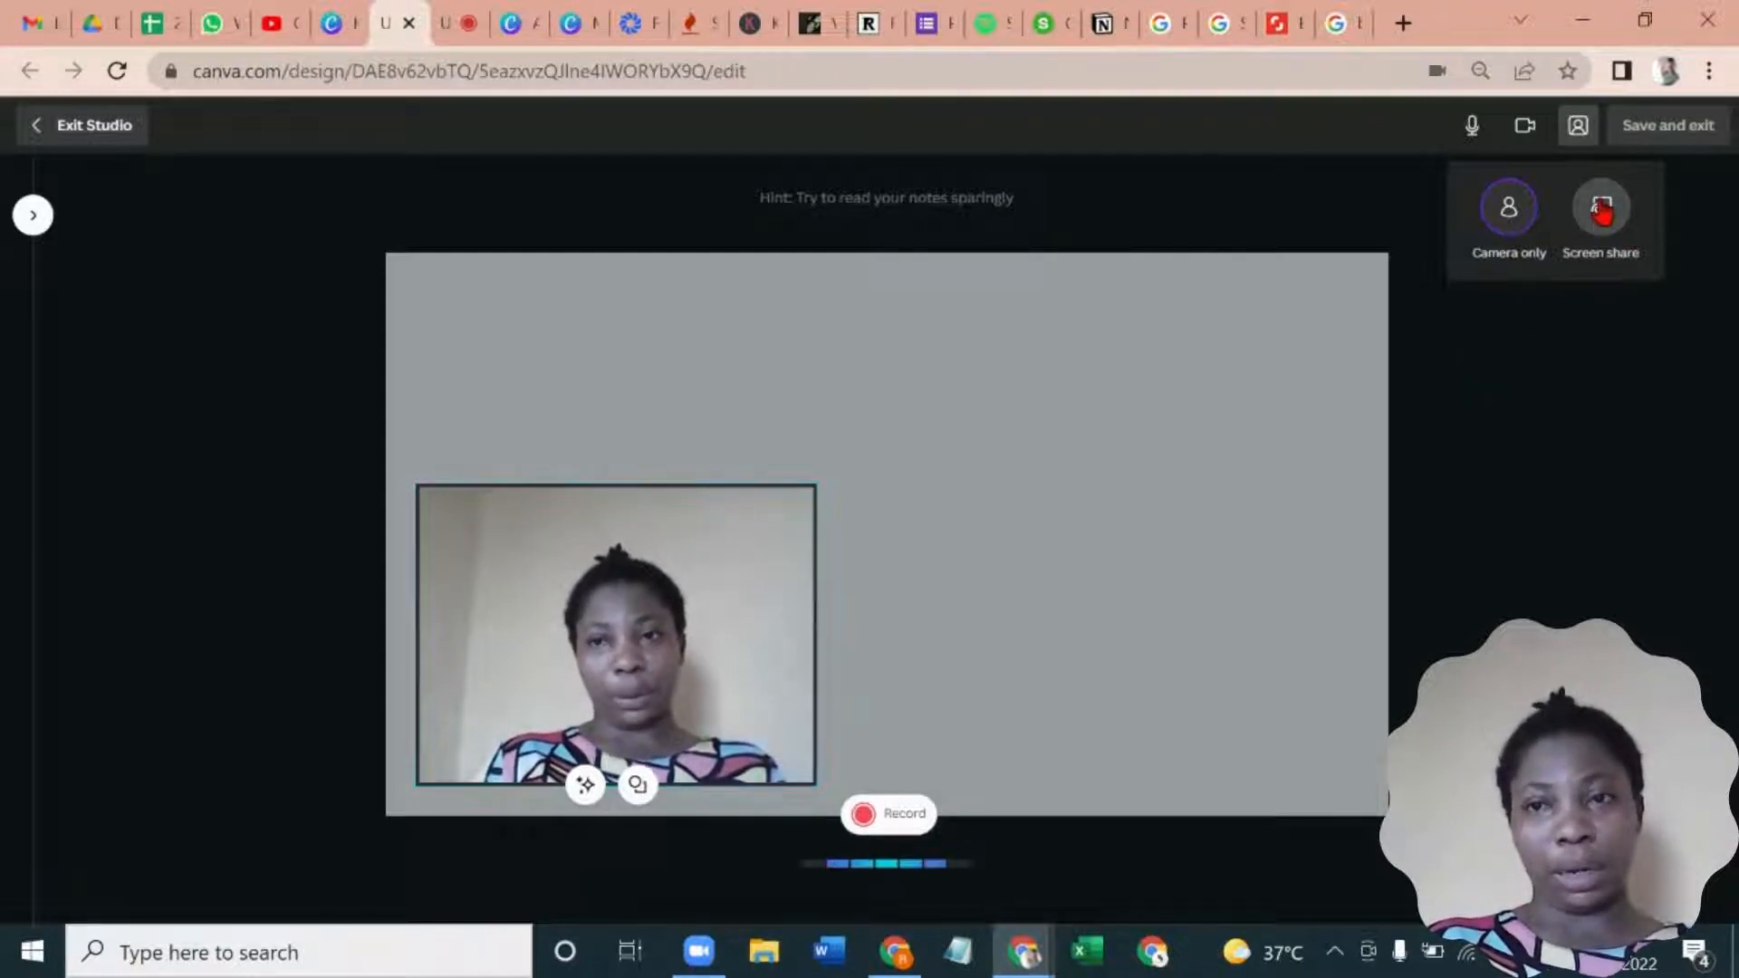
# - Set the recording to screen share, share the entire screen and hide the screen-sharing notice
pyautogui.click(1601, 212)
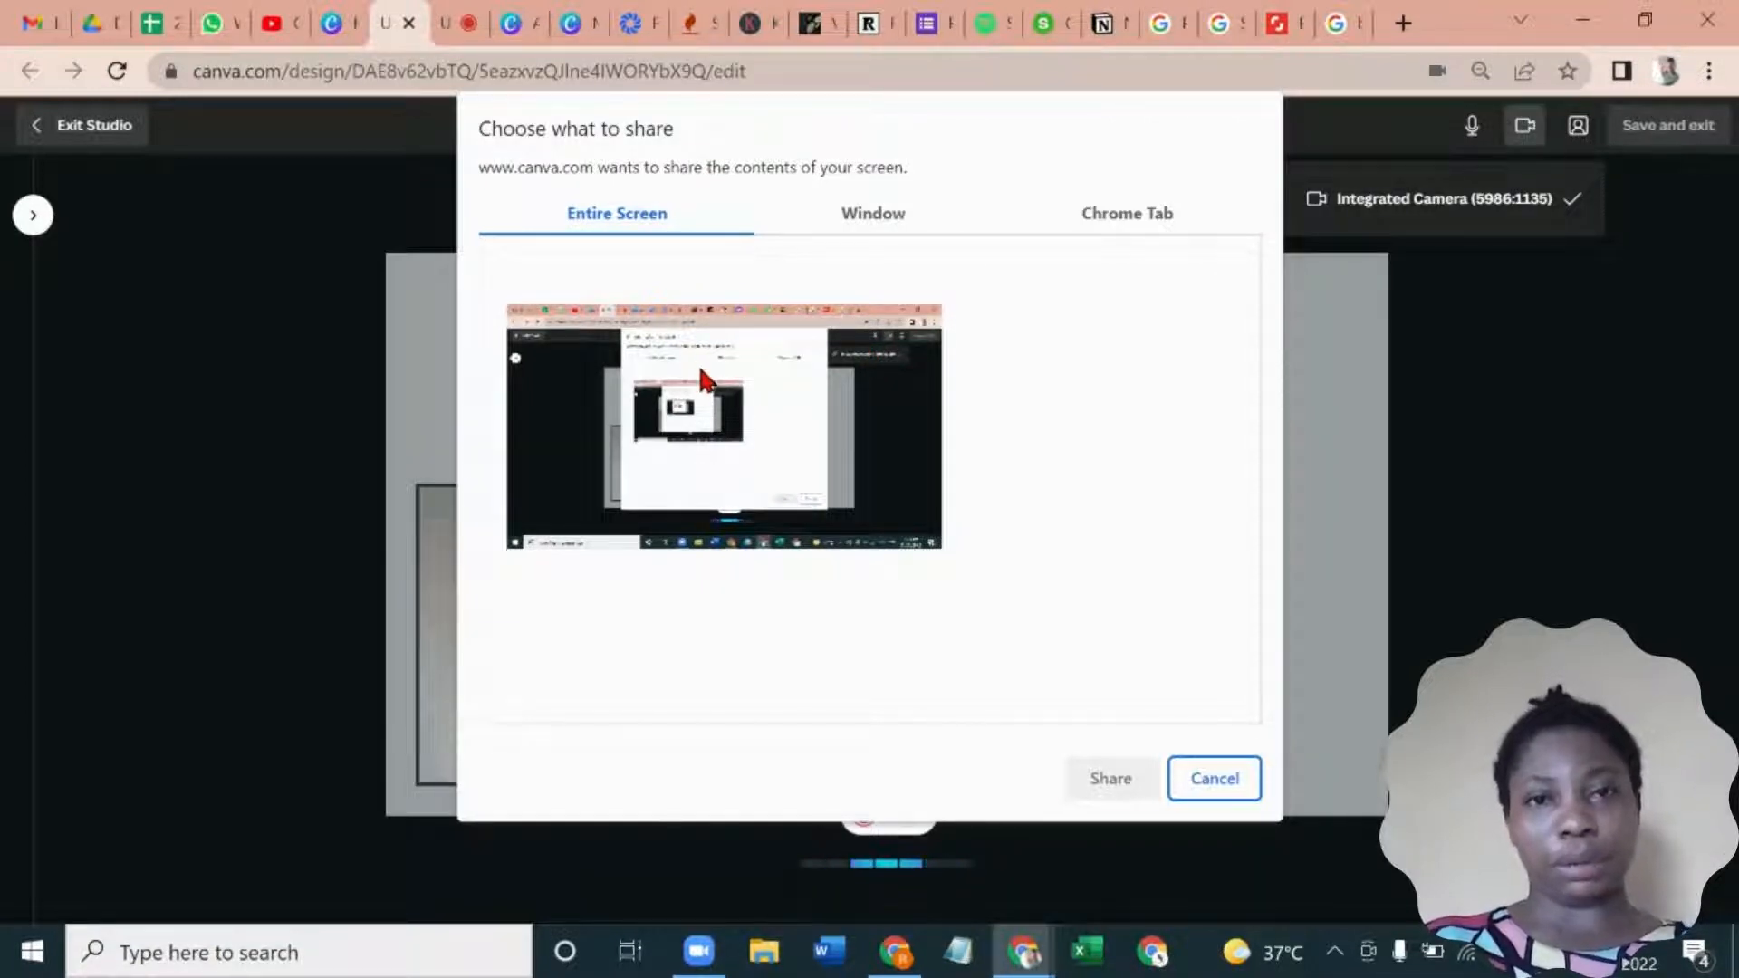
pyautogui.click(735, 376)
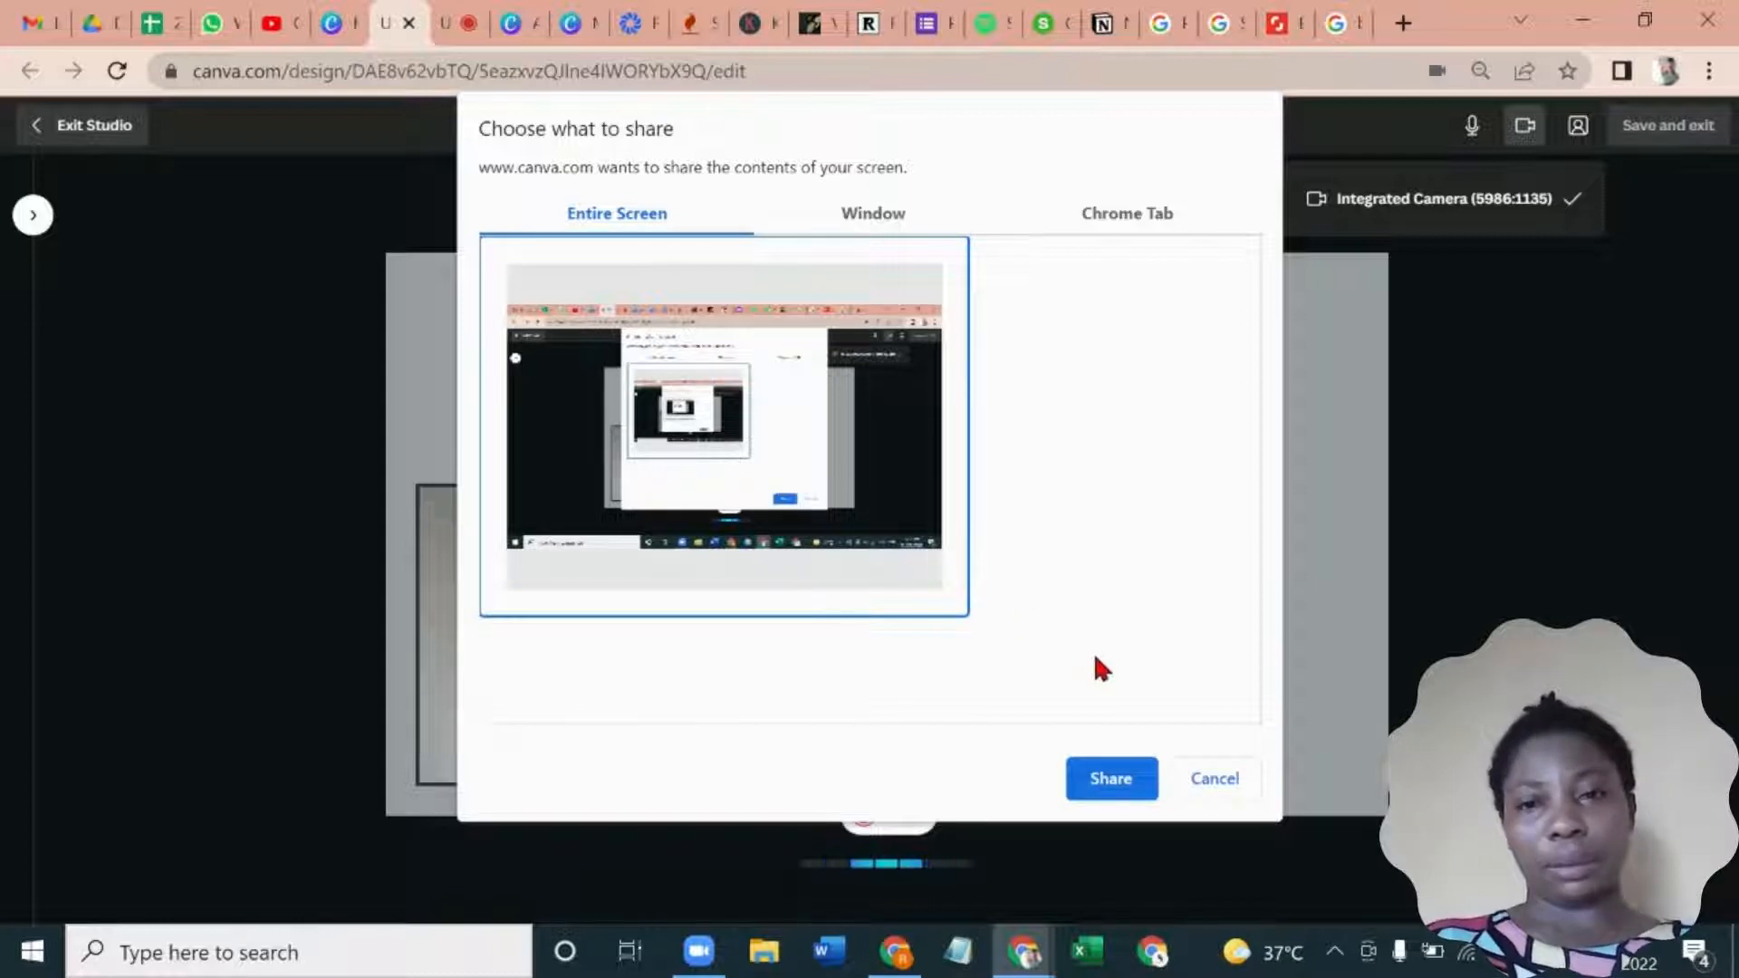
pyautogui.click(1121, 781)
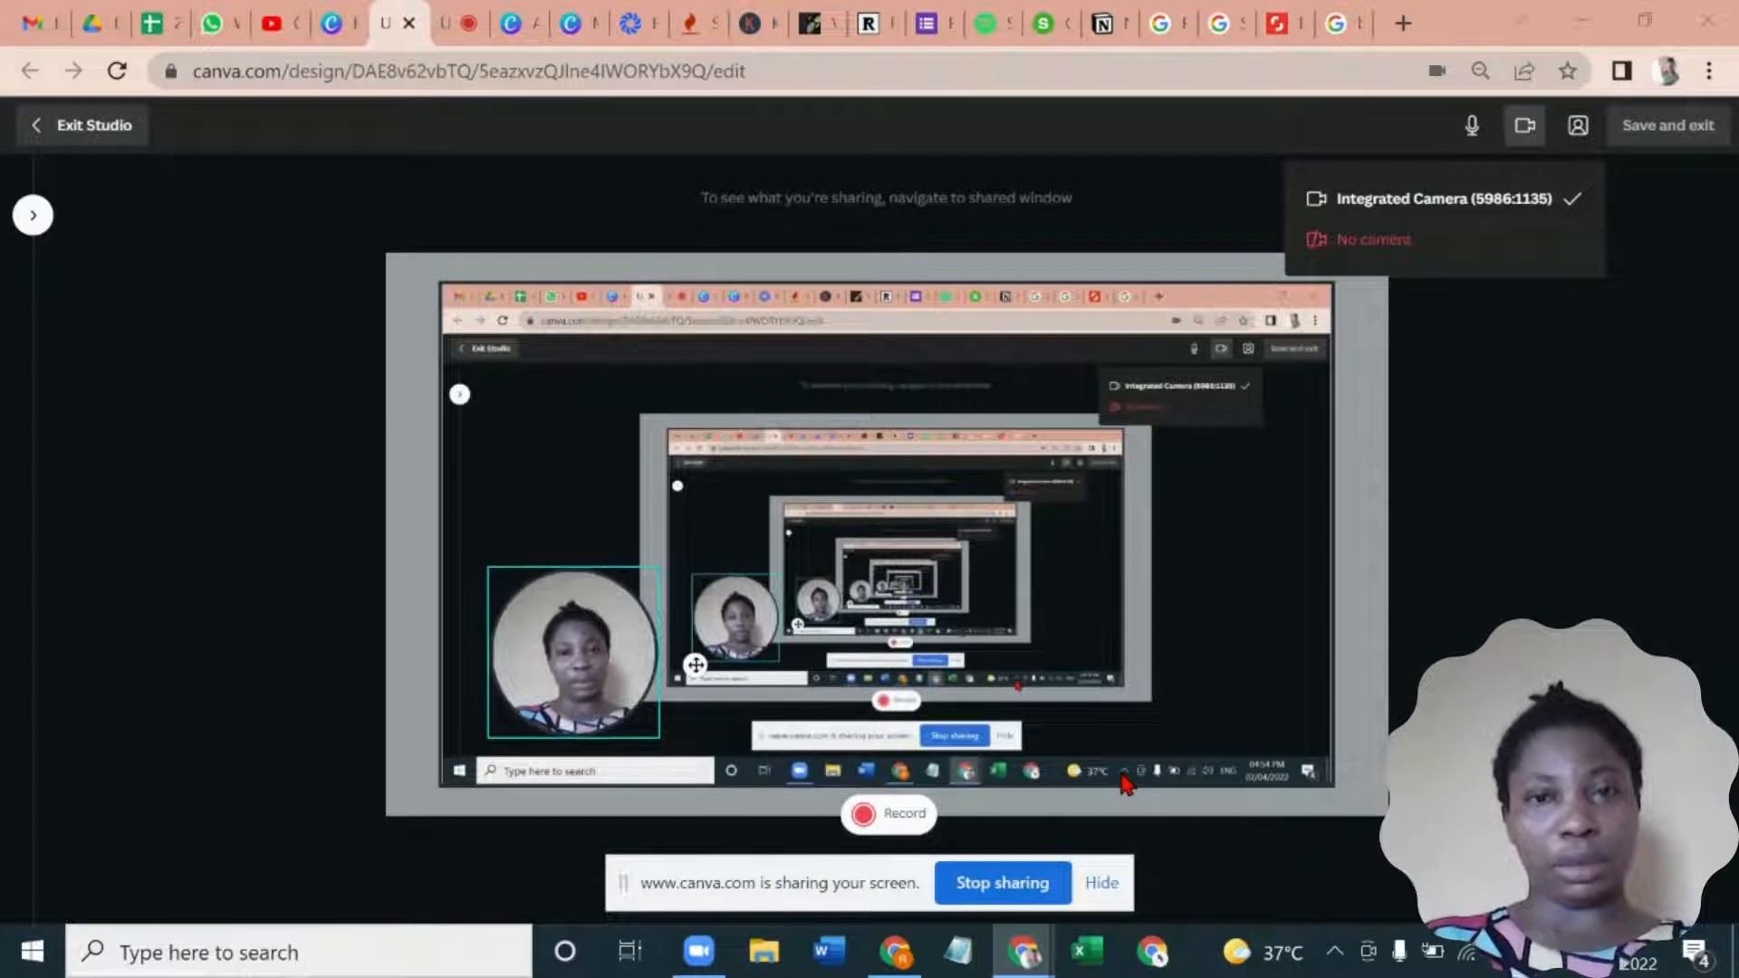
pyautogui.click(1100, 884)
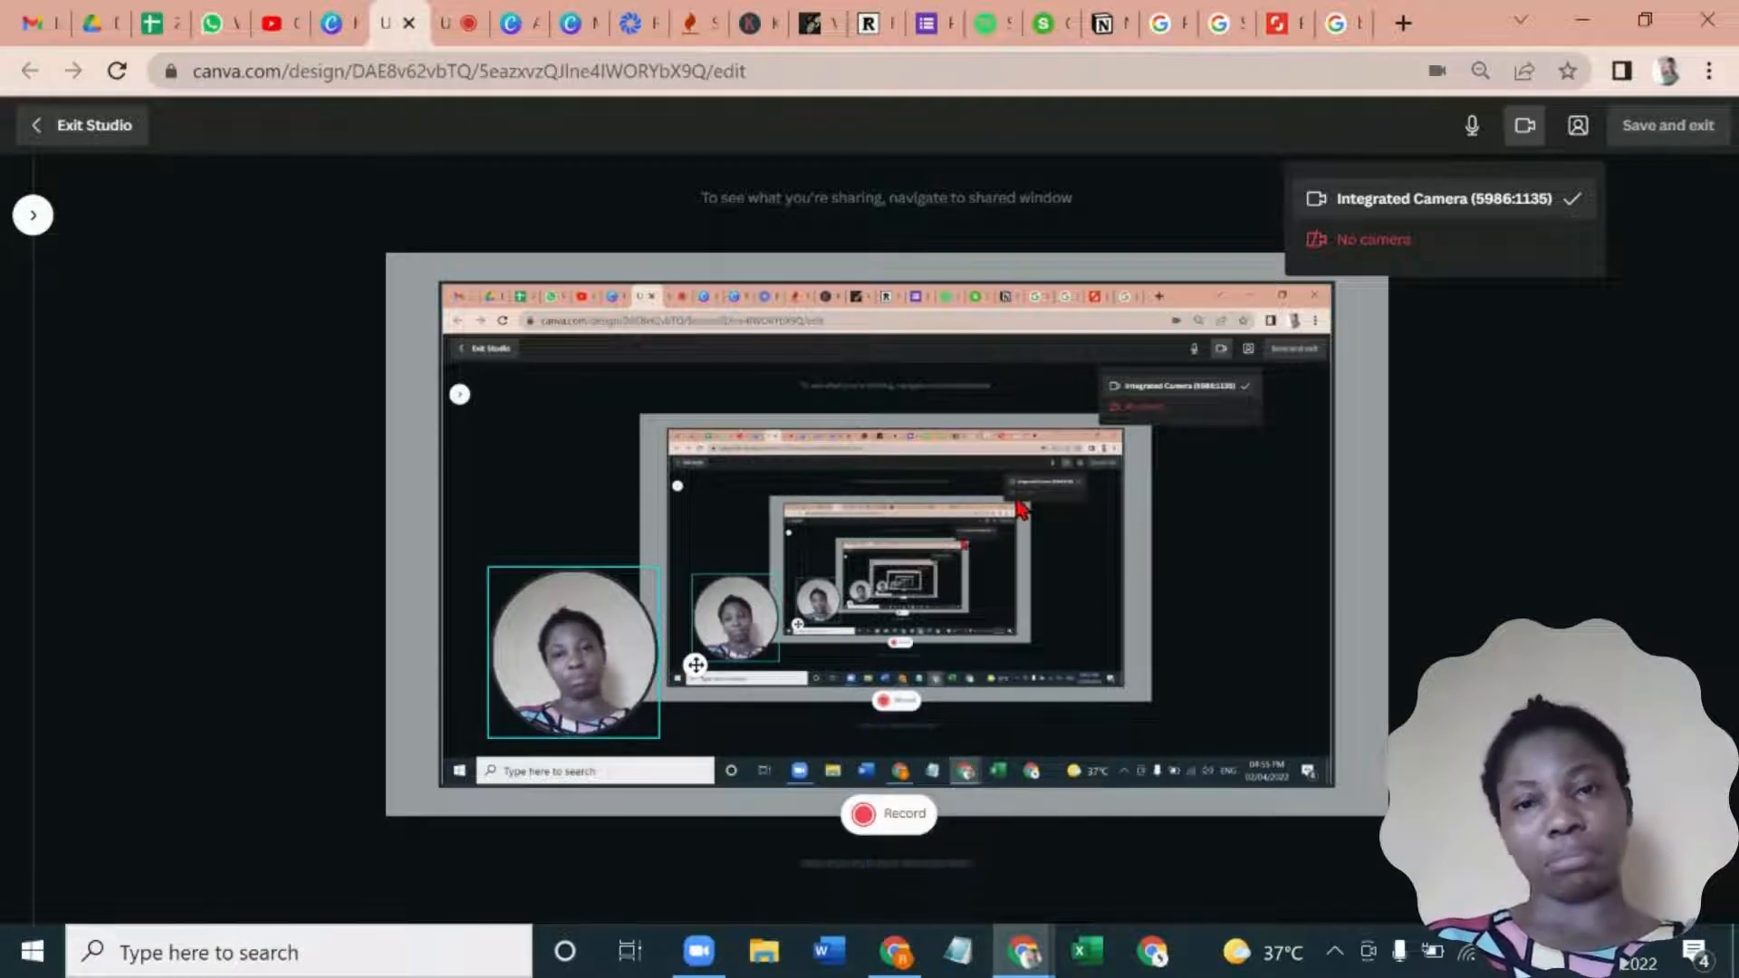
# - Switch to no camera and back to the integrated camera, and start the recording
pyautogui.click(1482, 252)
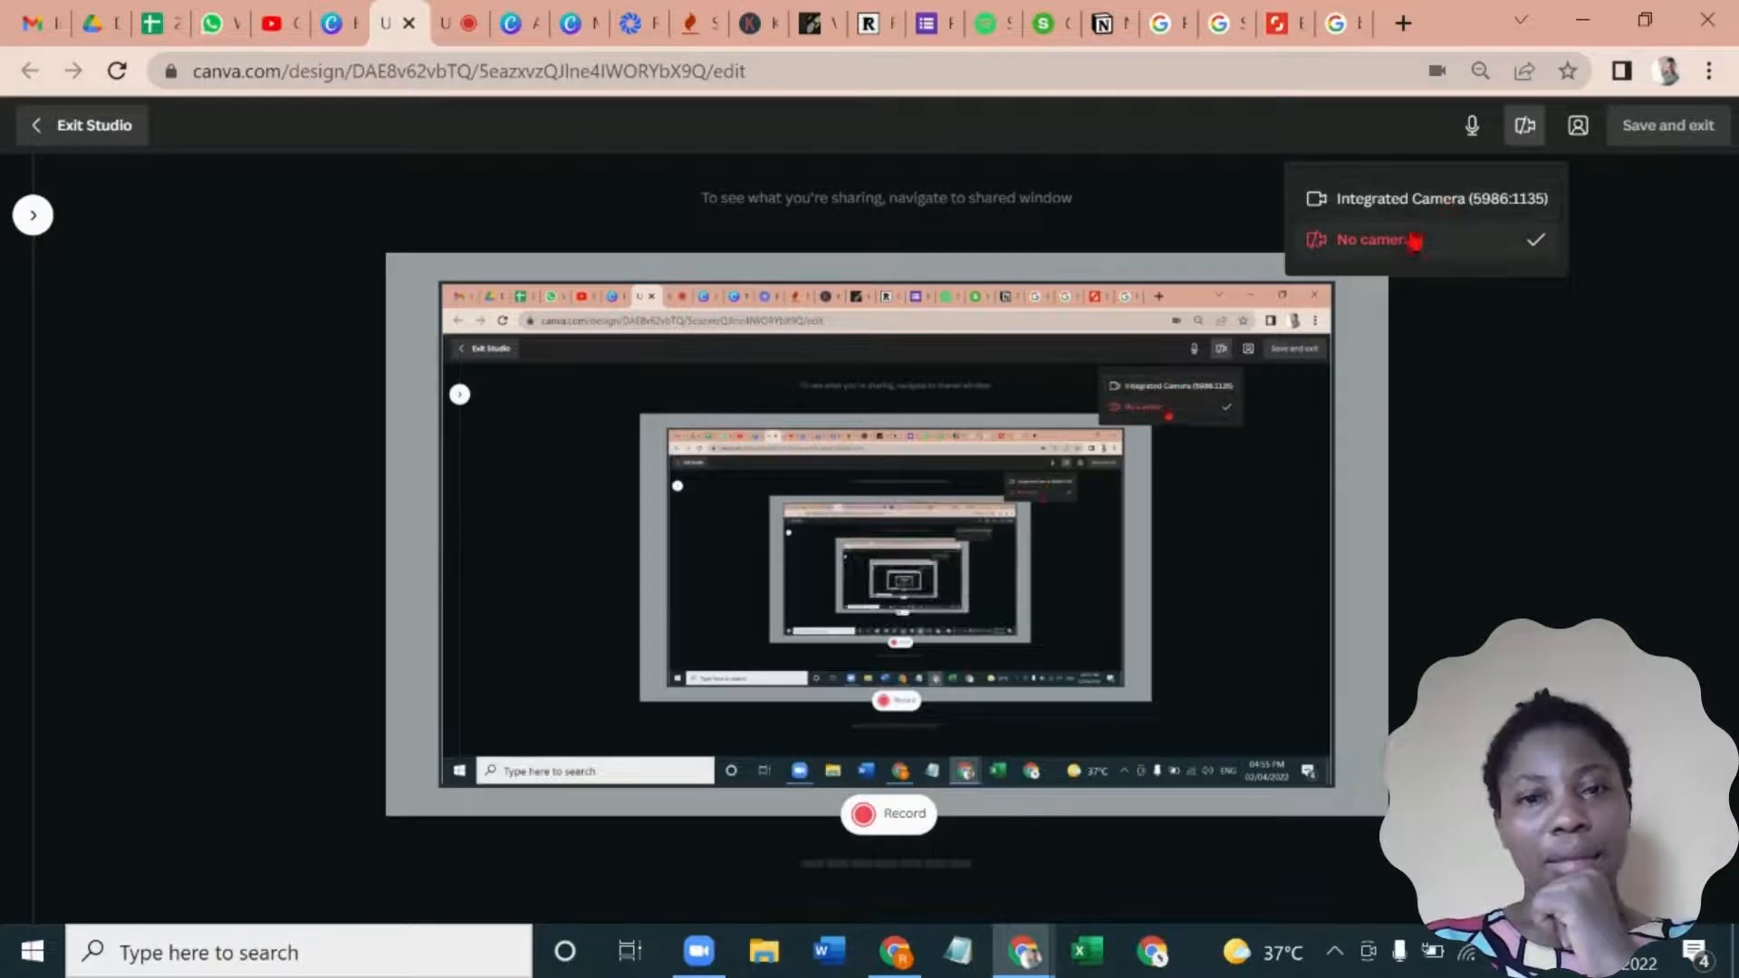
pyautogui.click(1397, 201)
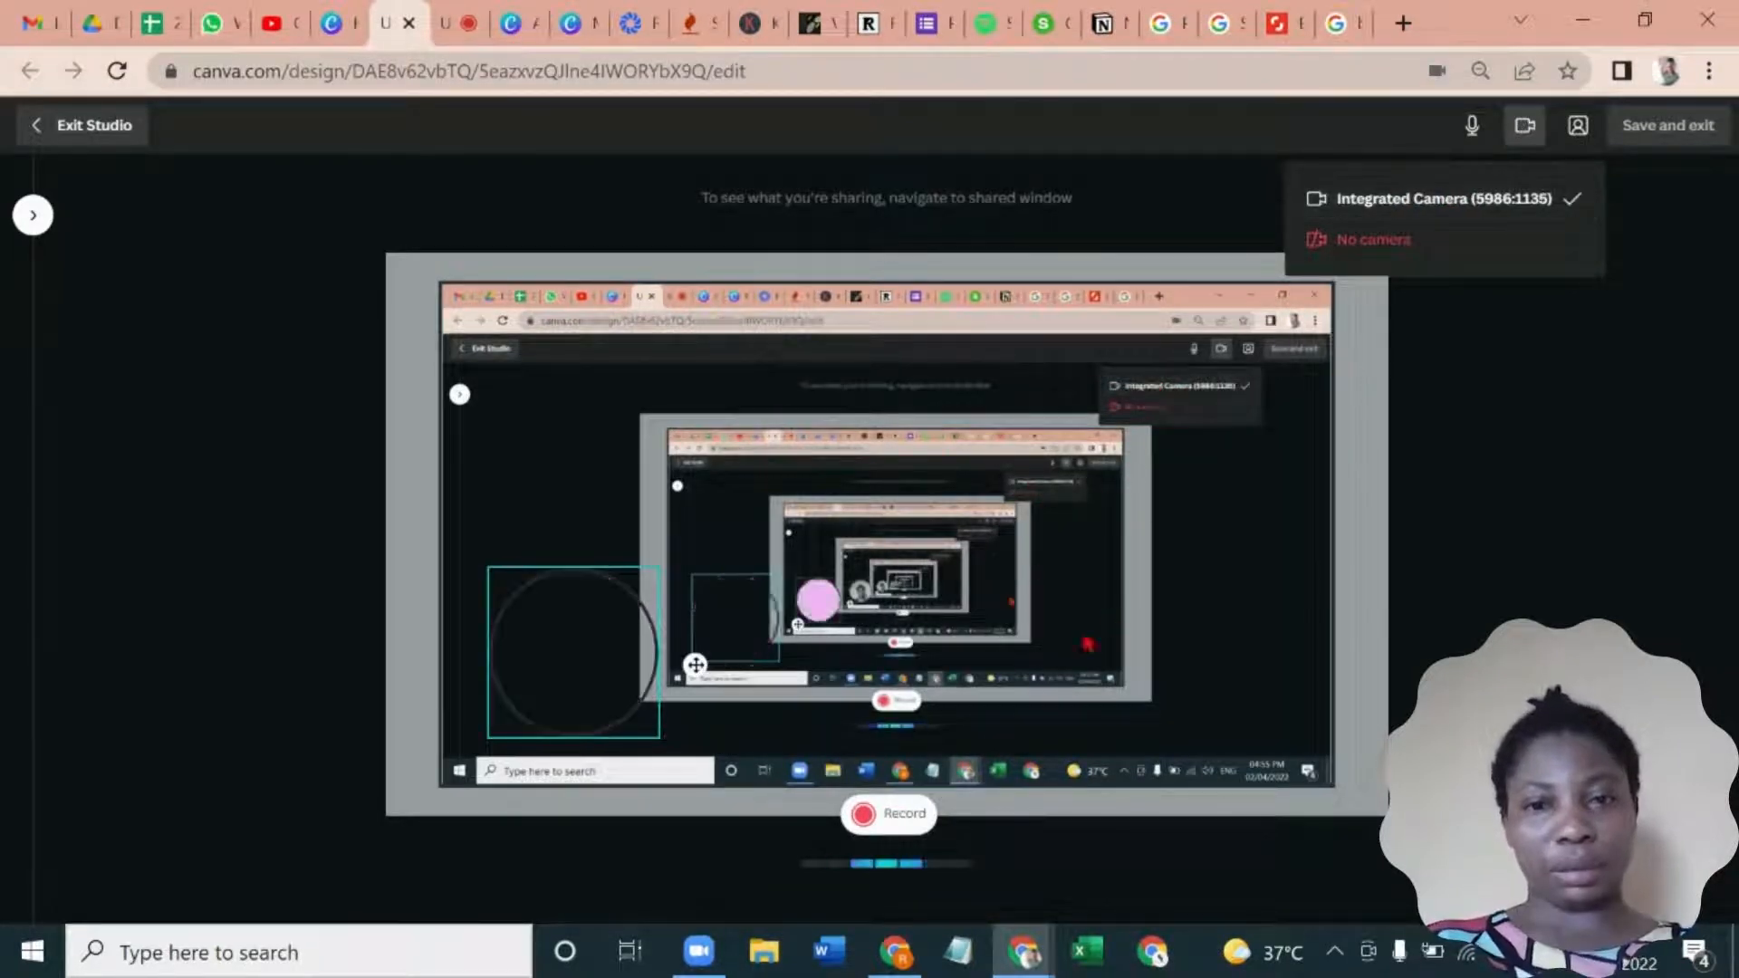
pyautogui.click(899, 820)
pyautogui.click(899, 819)
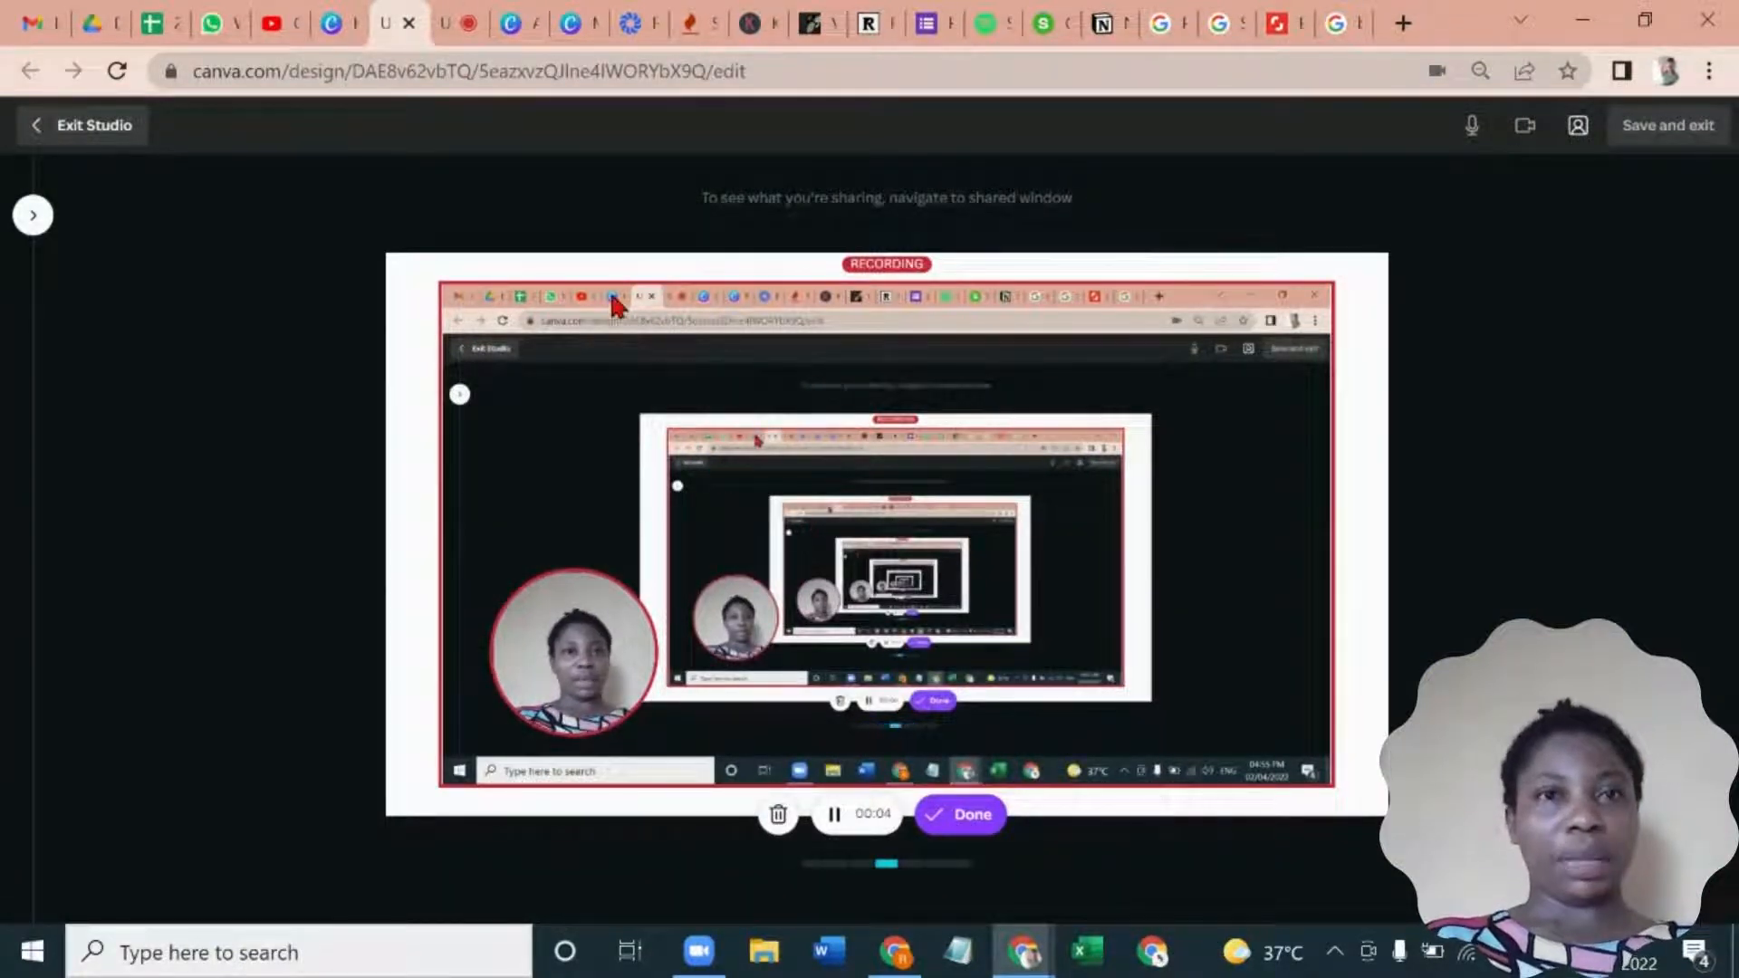
# - Show the Multiple Google Accounts thumbnail design while recording, return to the studio and finish the recording
pyautogui.click(568, 25)
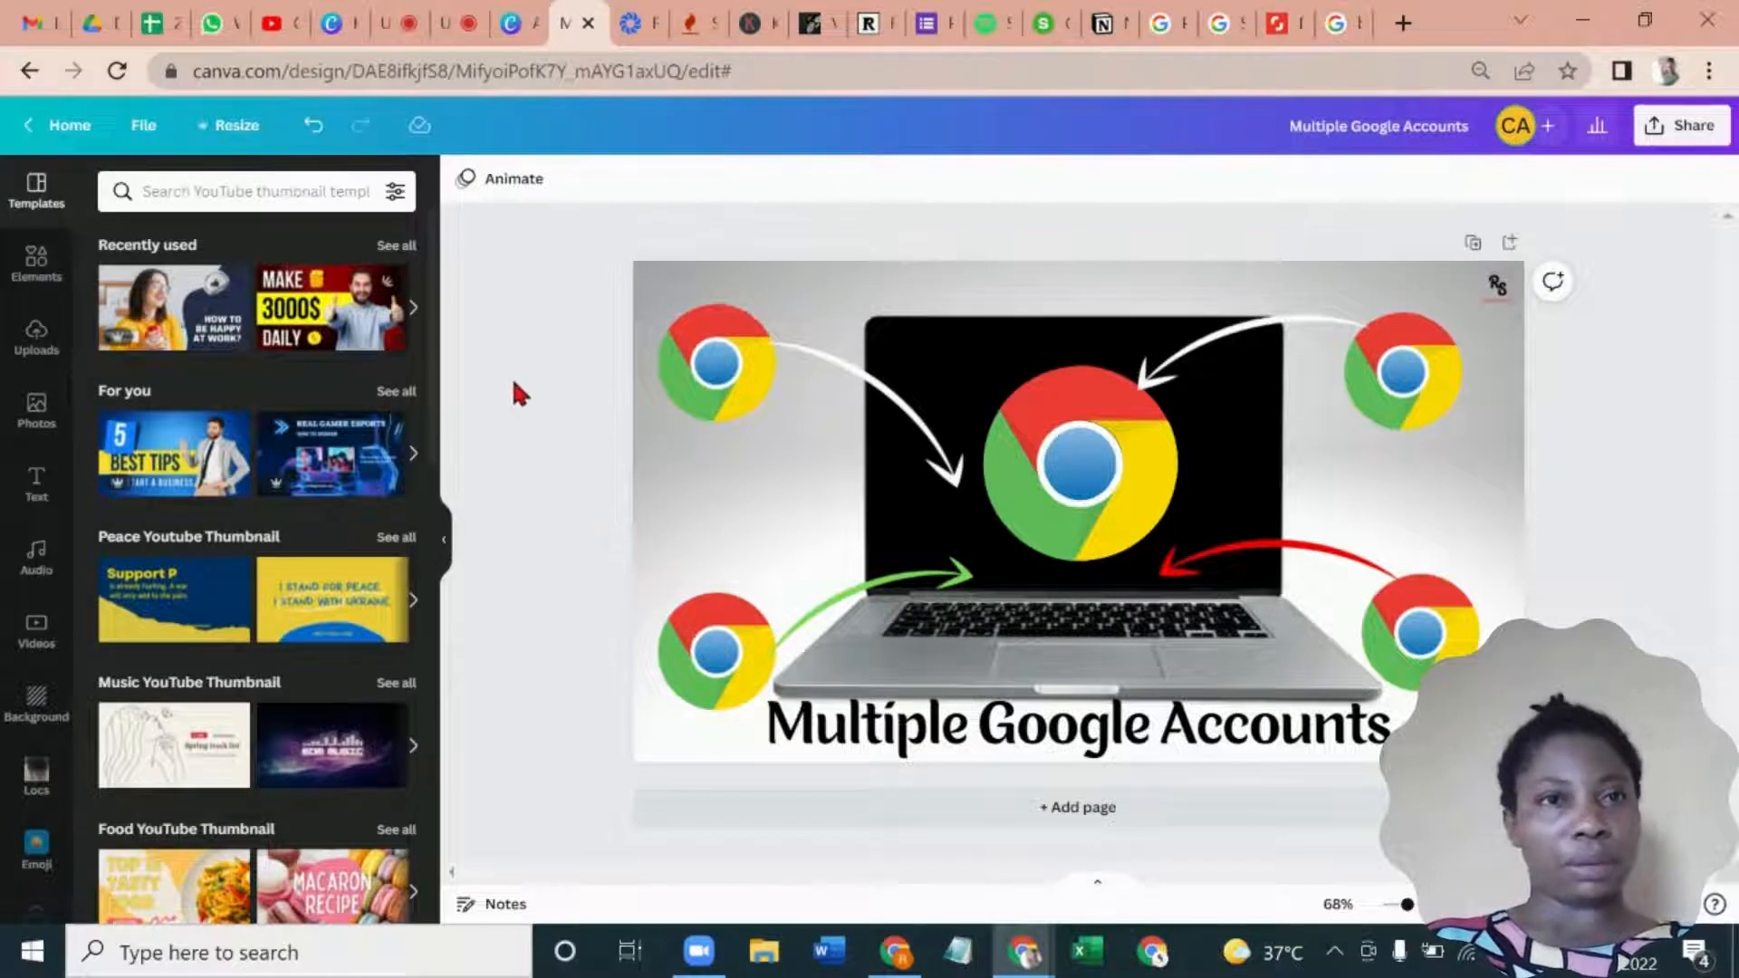
pyautogui.click(391, 25)
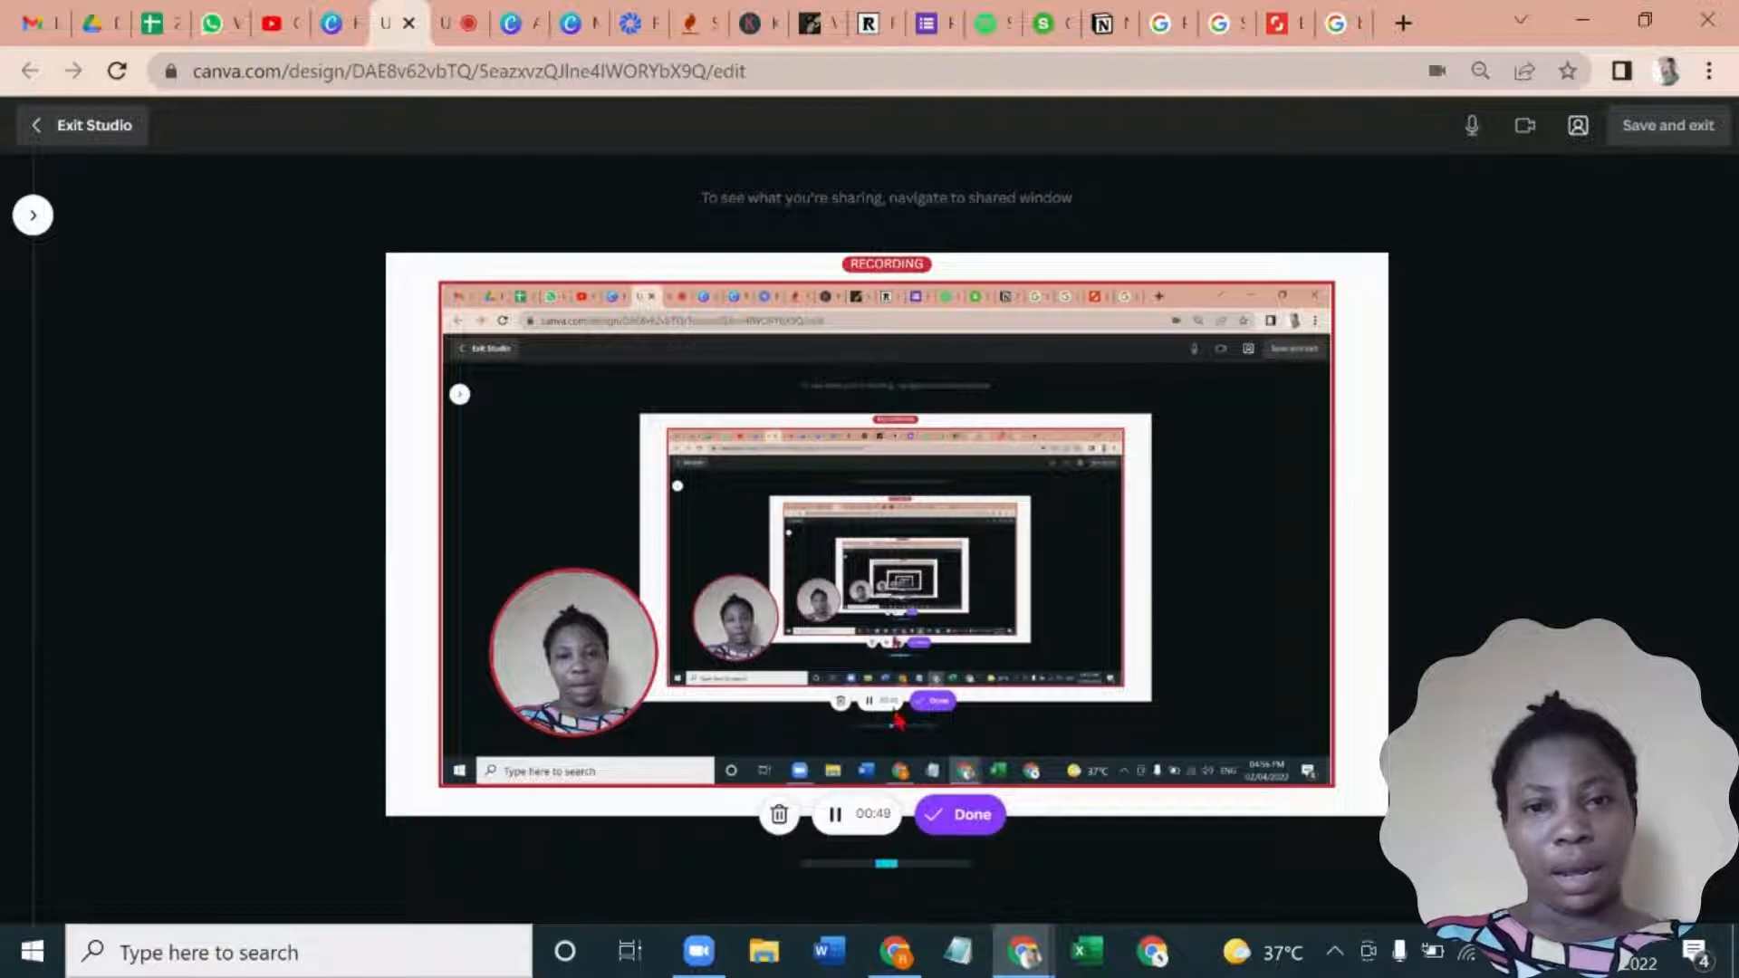
pyautogui.click(950, 811)
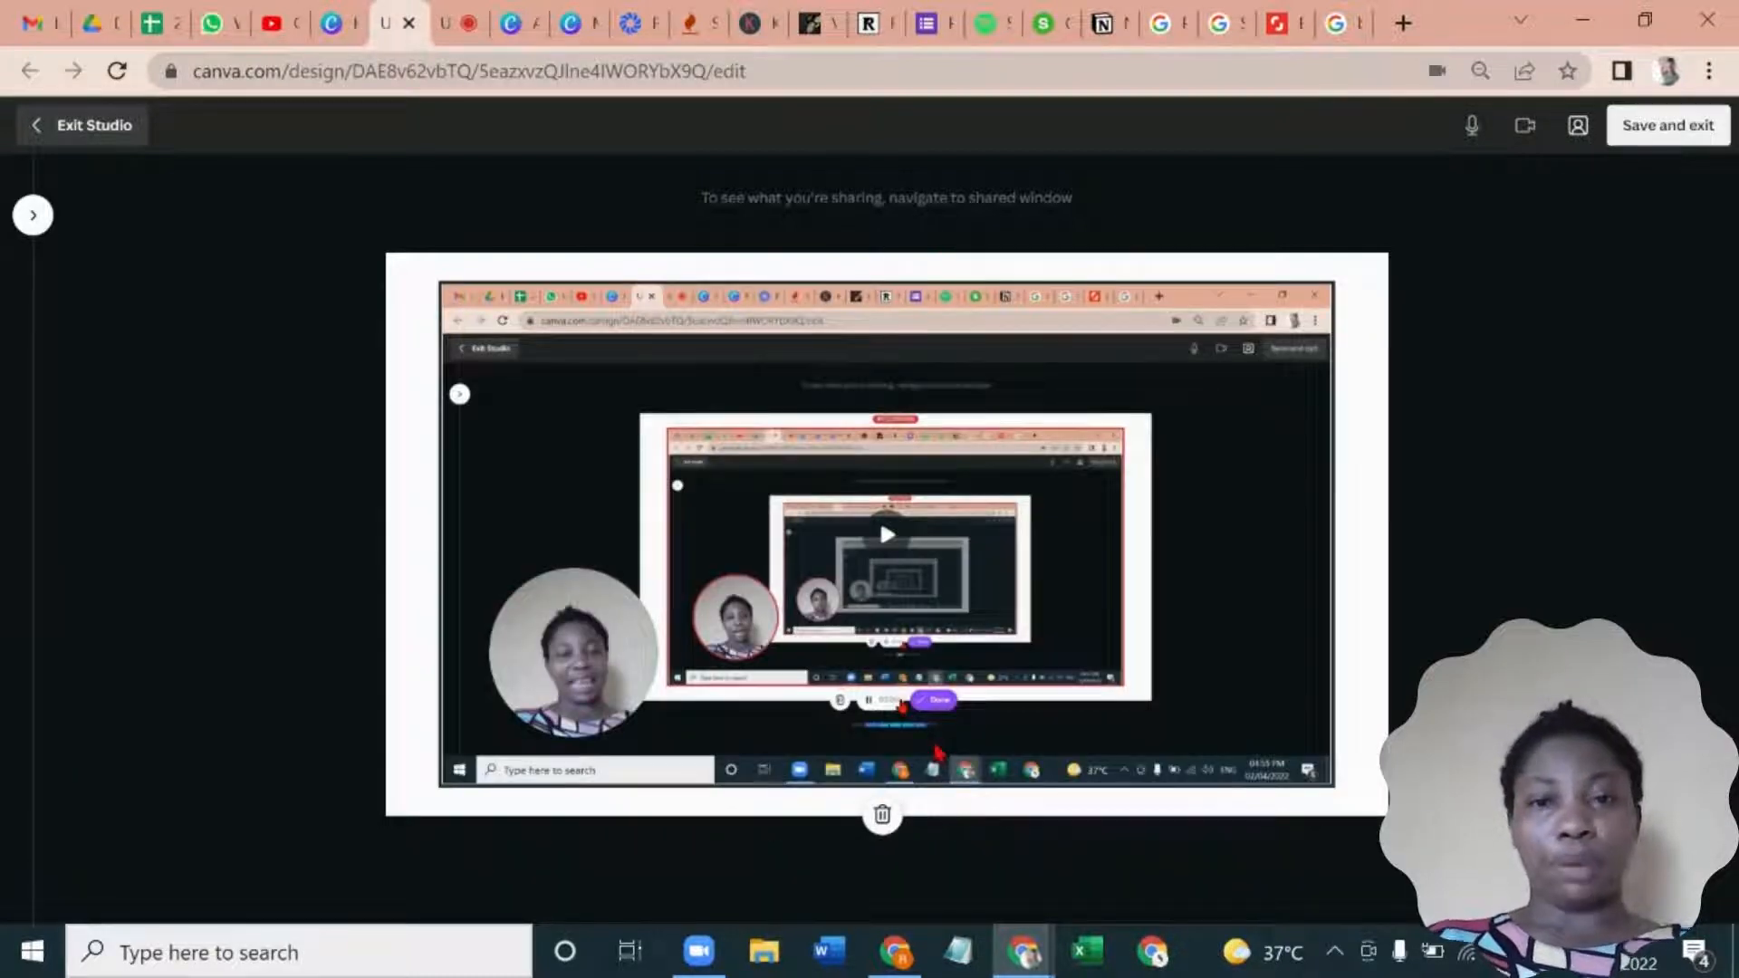
# - Preview the finished recording, pause it, and save it into the video design
pyautogui.click(888, 541)
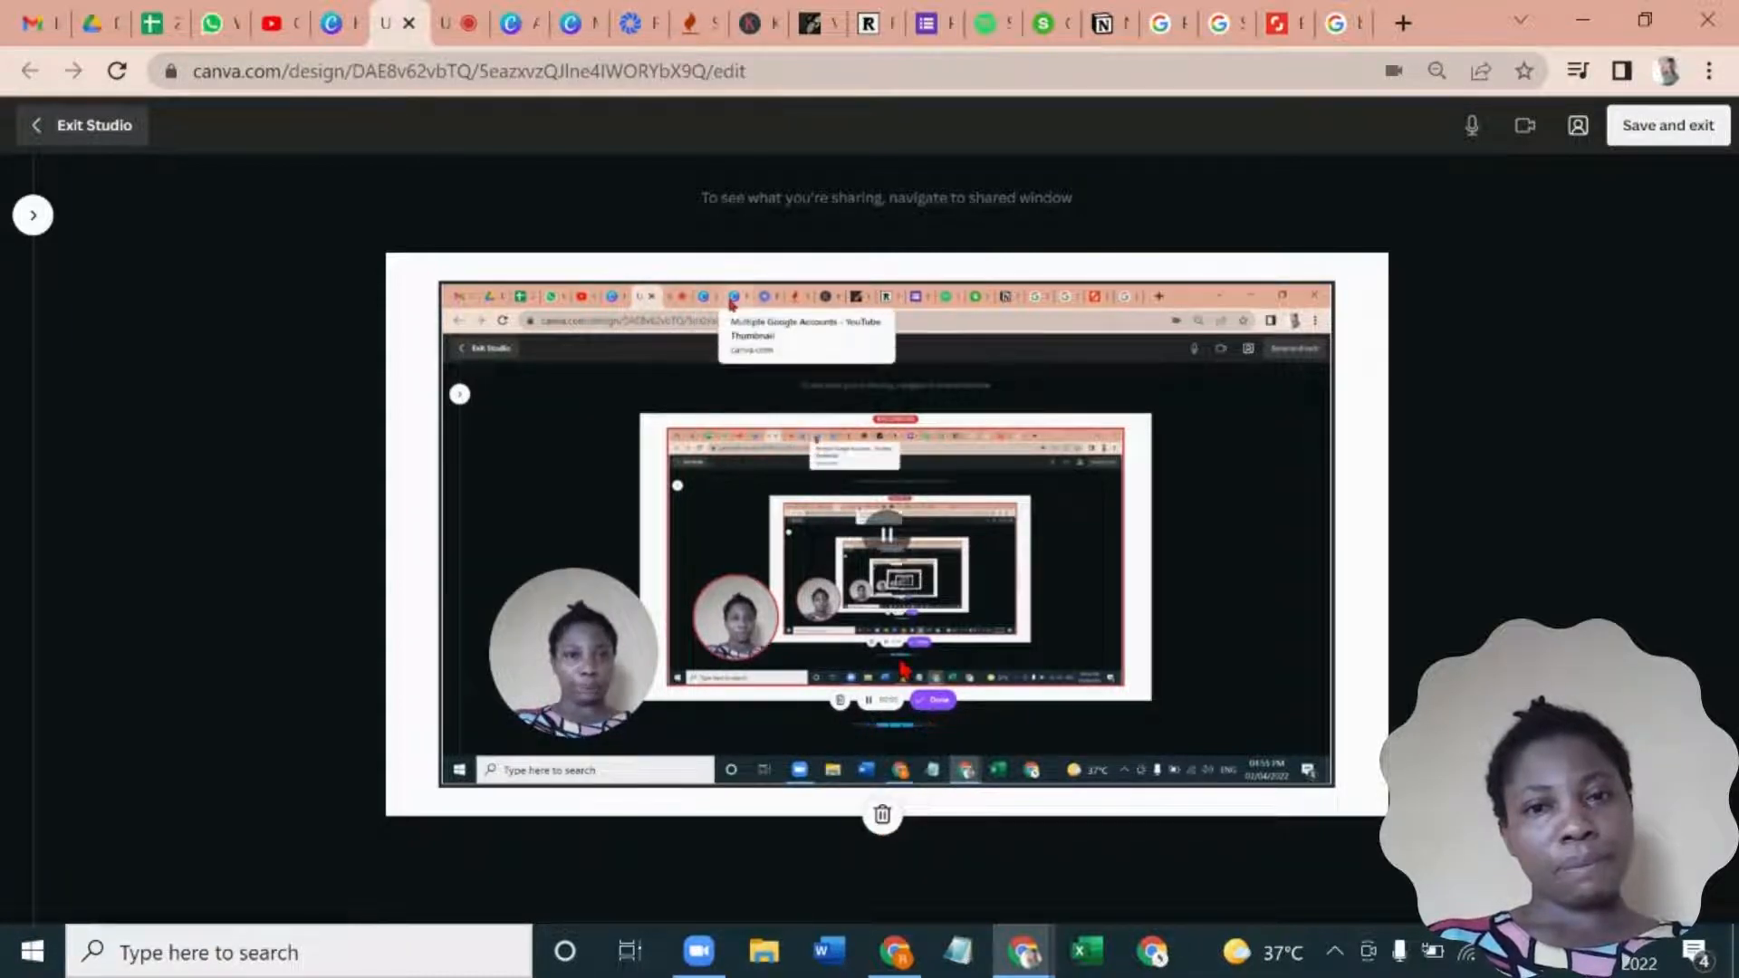
pyautogui.click(887, 536)
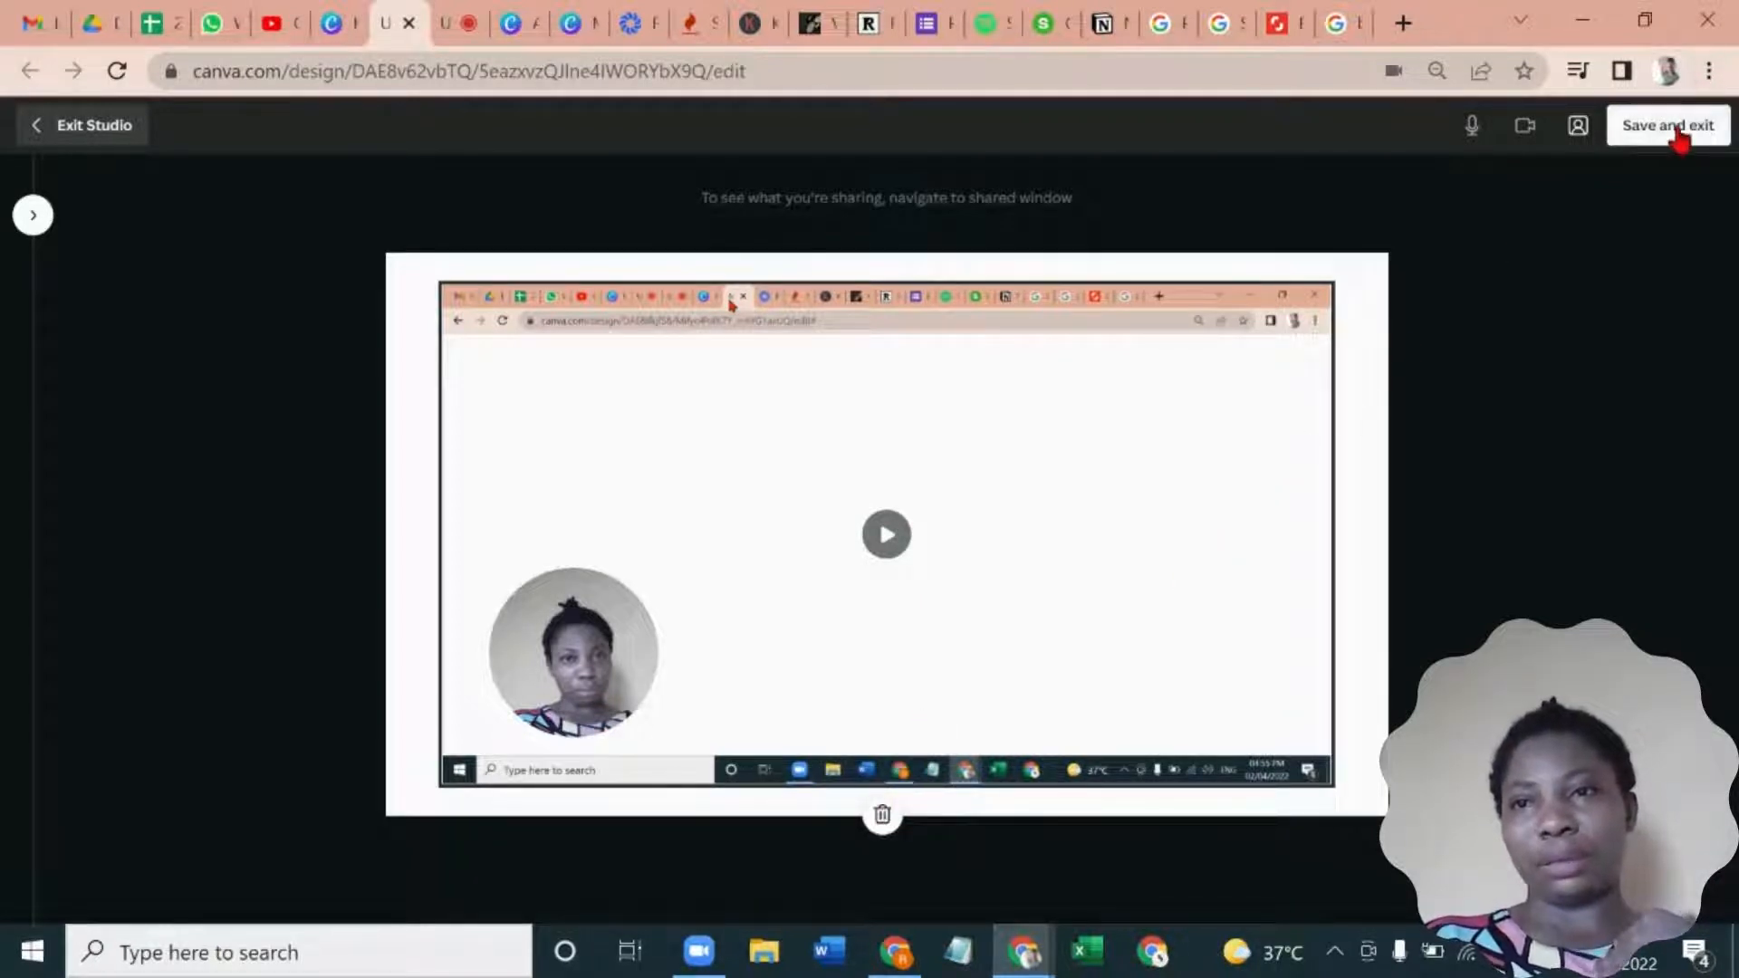
pyautogui.click(1675, 128)
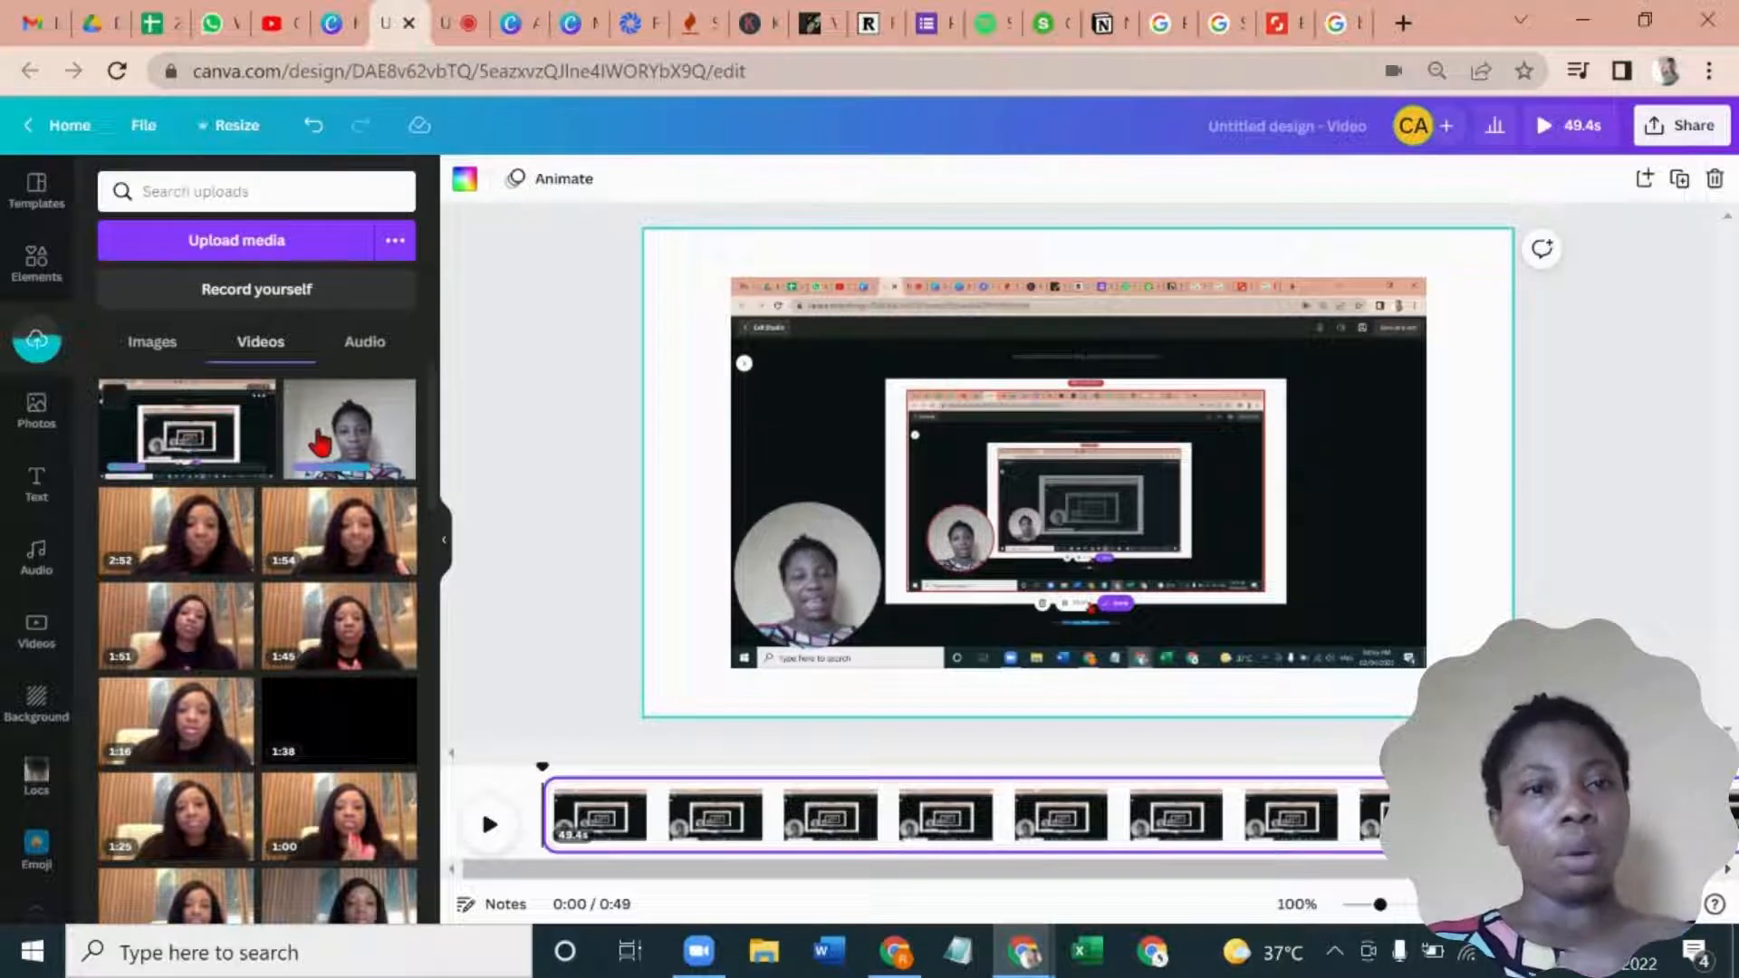
# - Delete the screen and camera clips from the page and fill the whole page with the uploaded 49.4-second screen recording
pyautogui.moveTo(333, 442)
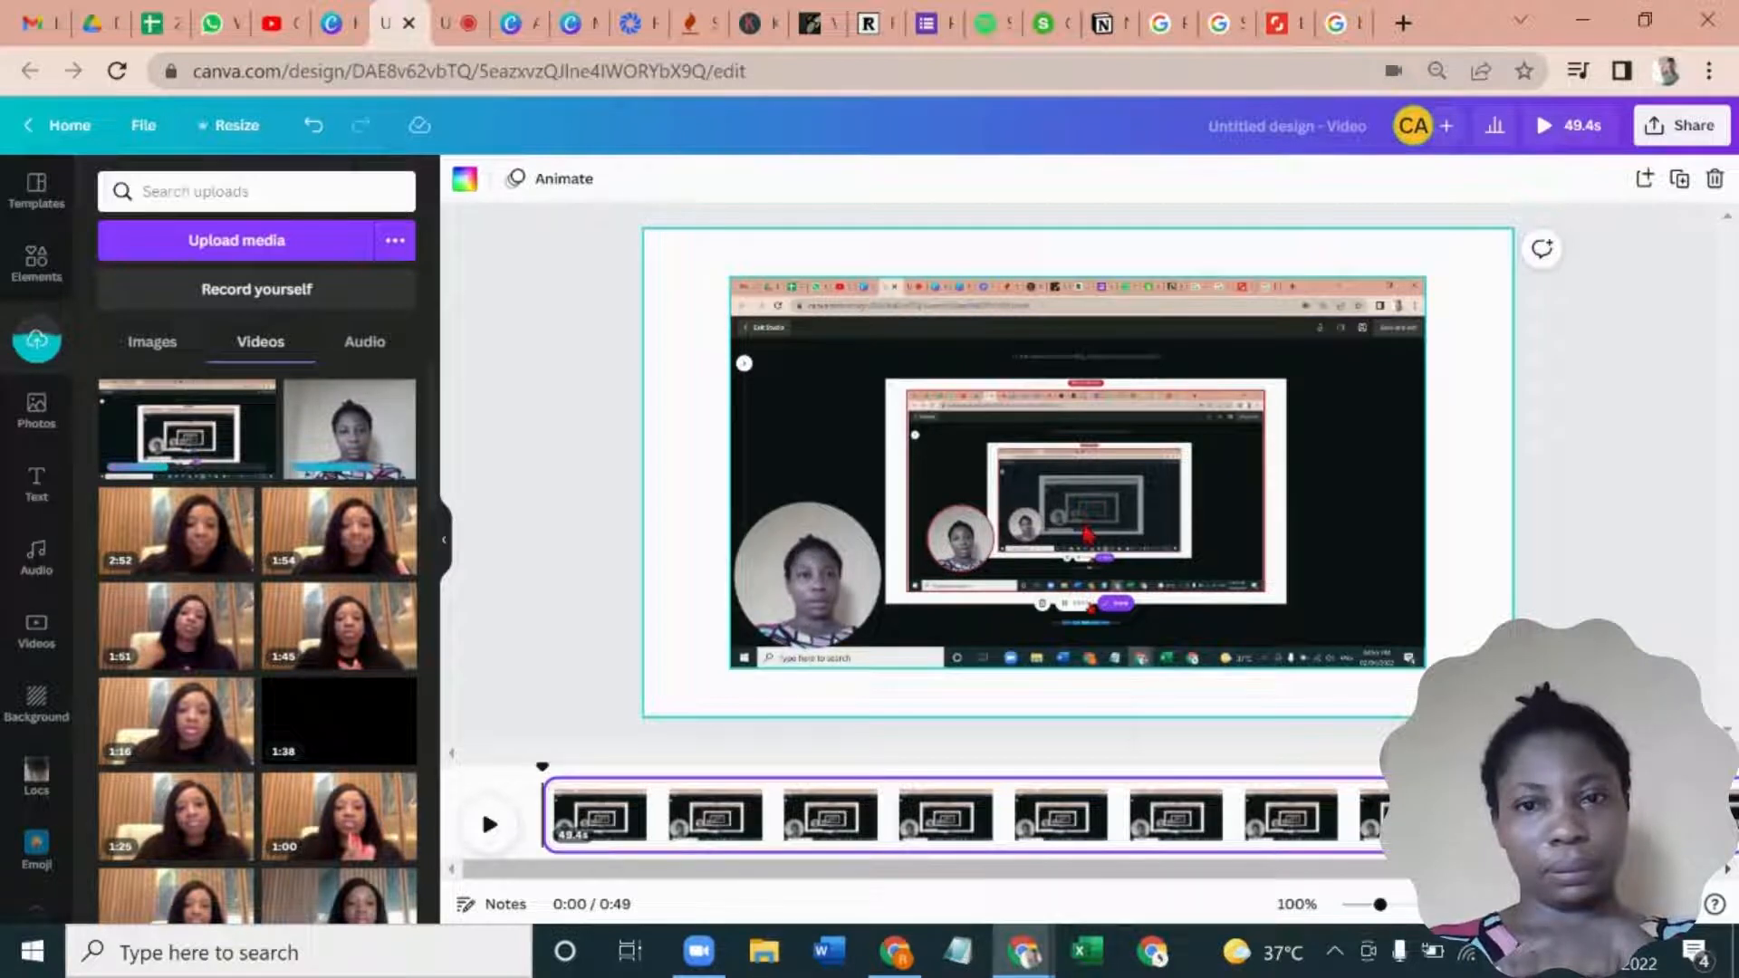
pyautogui.click(1087, 532)
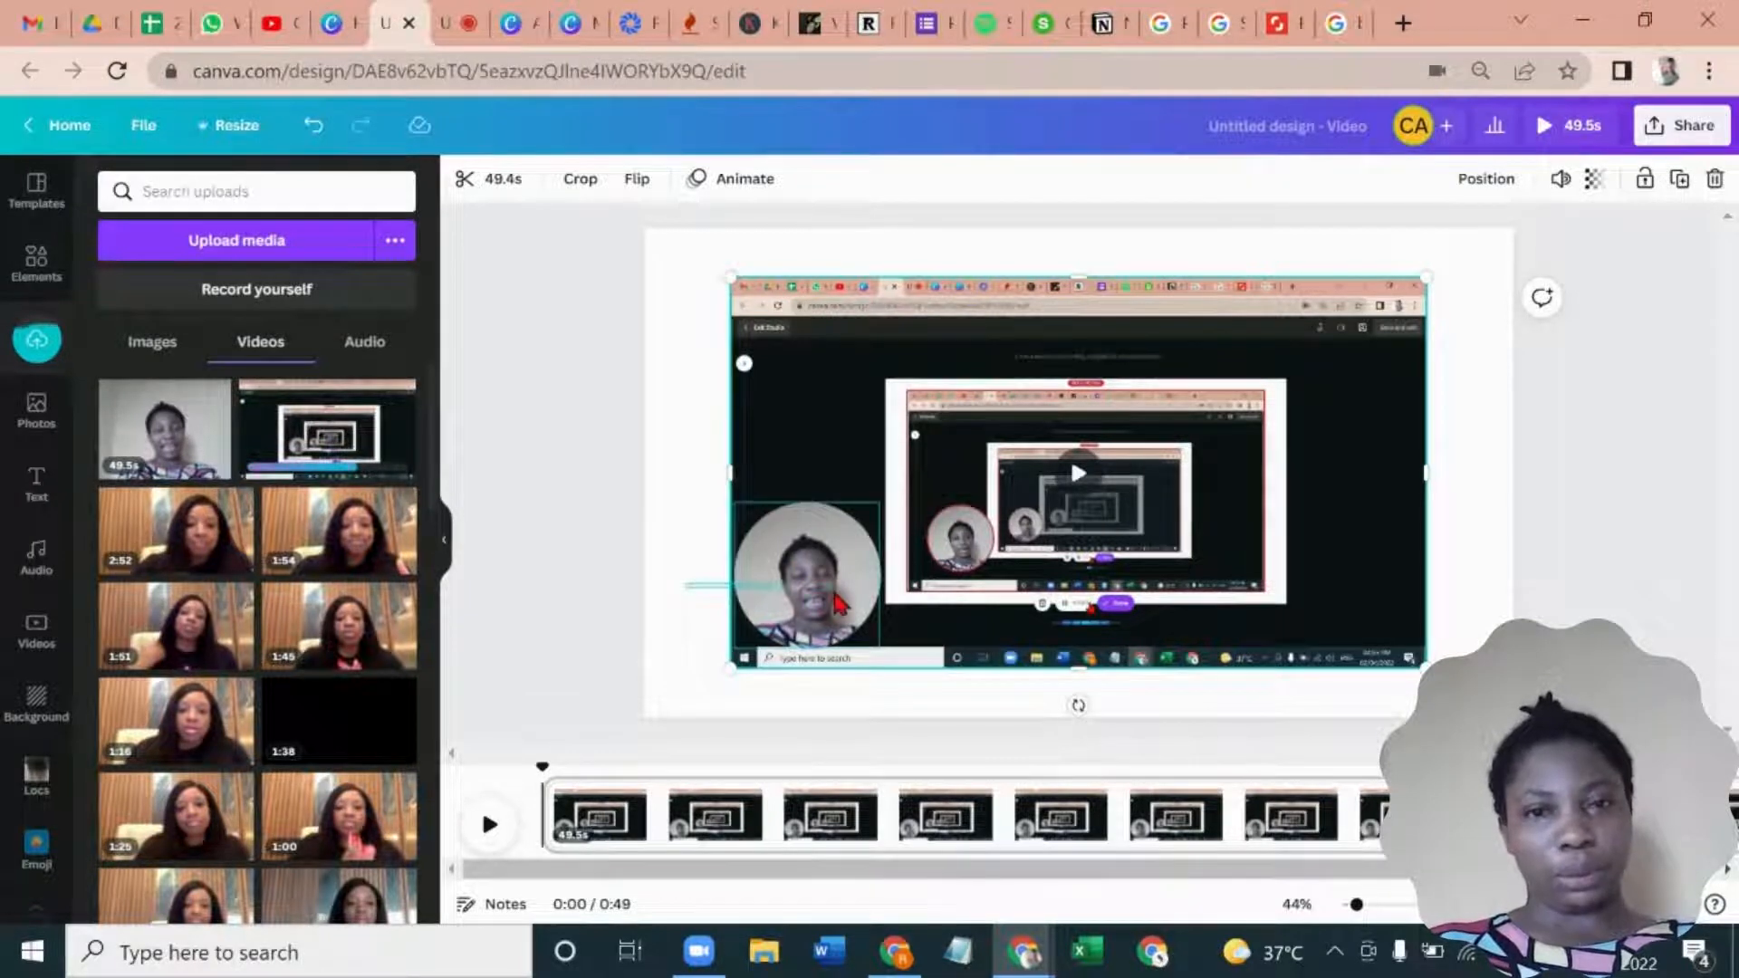
pyautogui.keyDown('shift'); pyautogui.click(836, 599); pyautogui.keyUp('shift')
pyautogui.press('Delete')
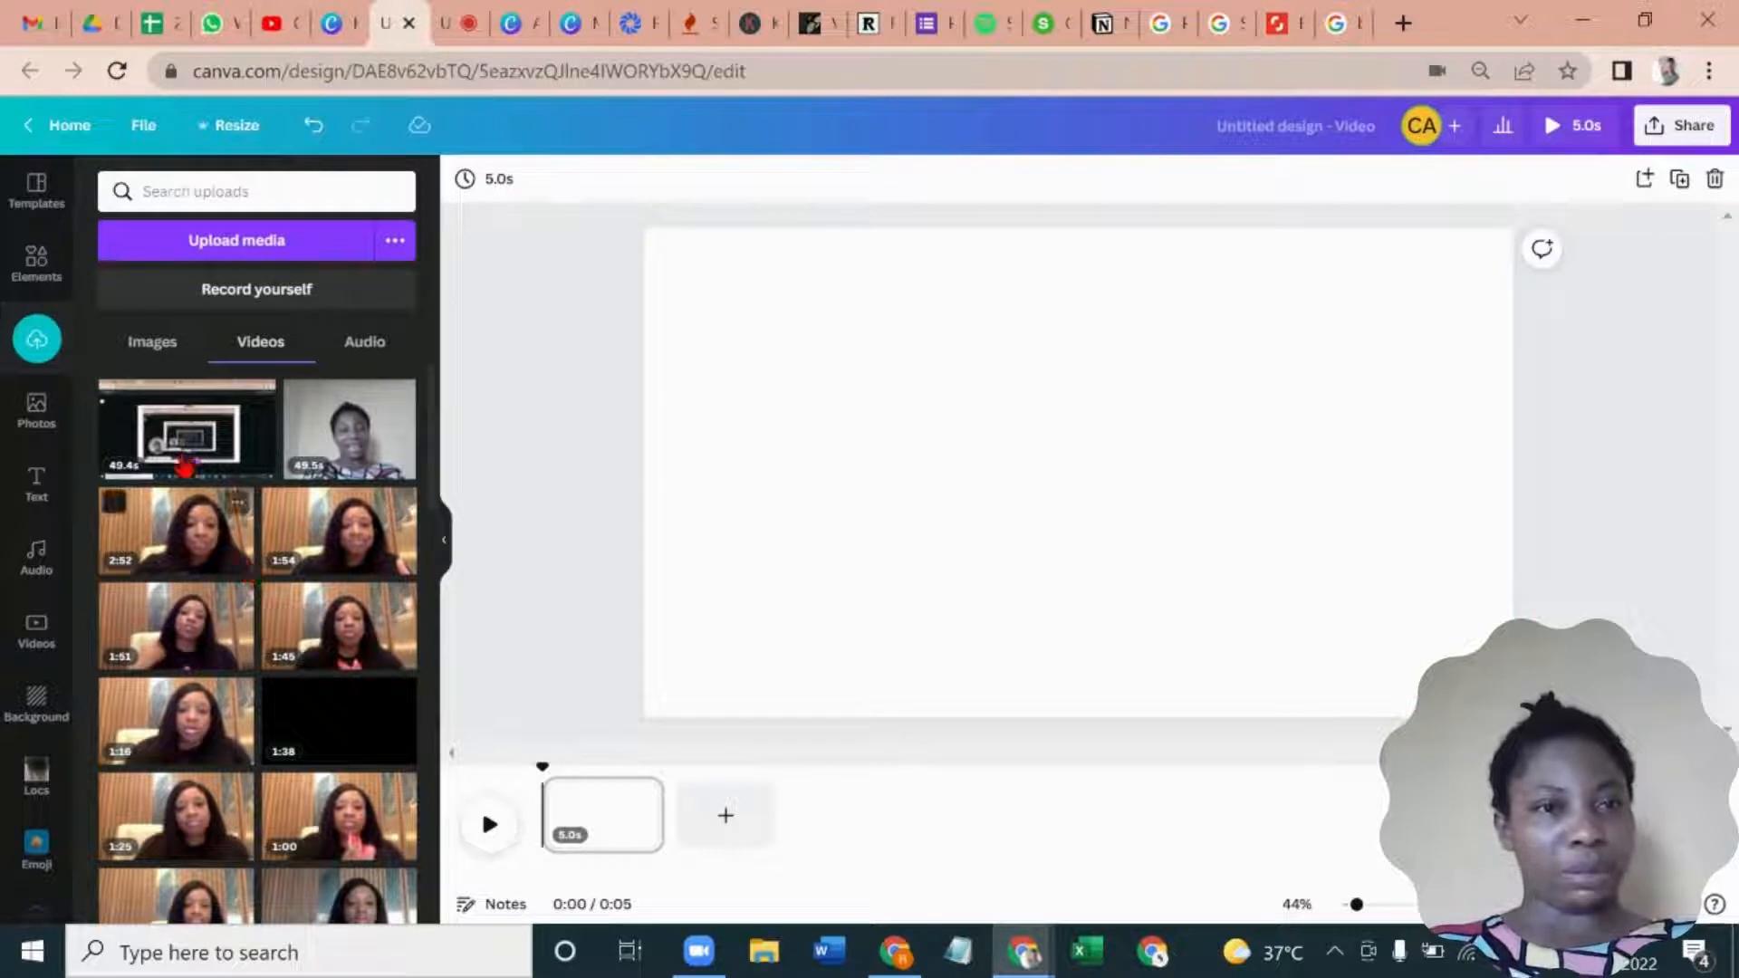
pyautogui.moveTo(171, 442); pyautogui.dragTo(595, 826)
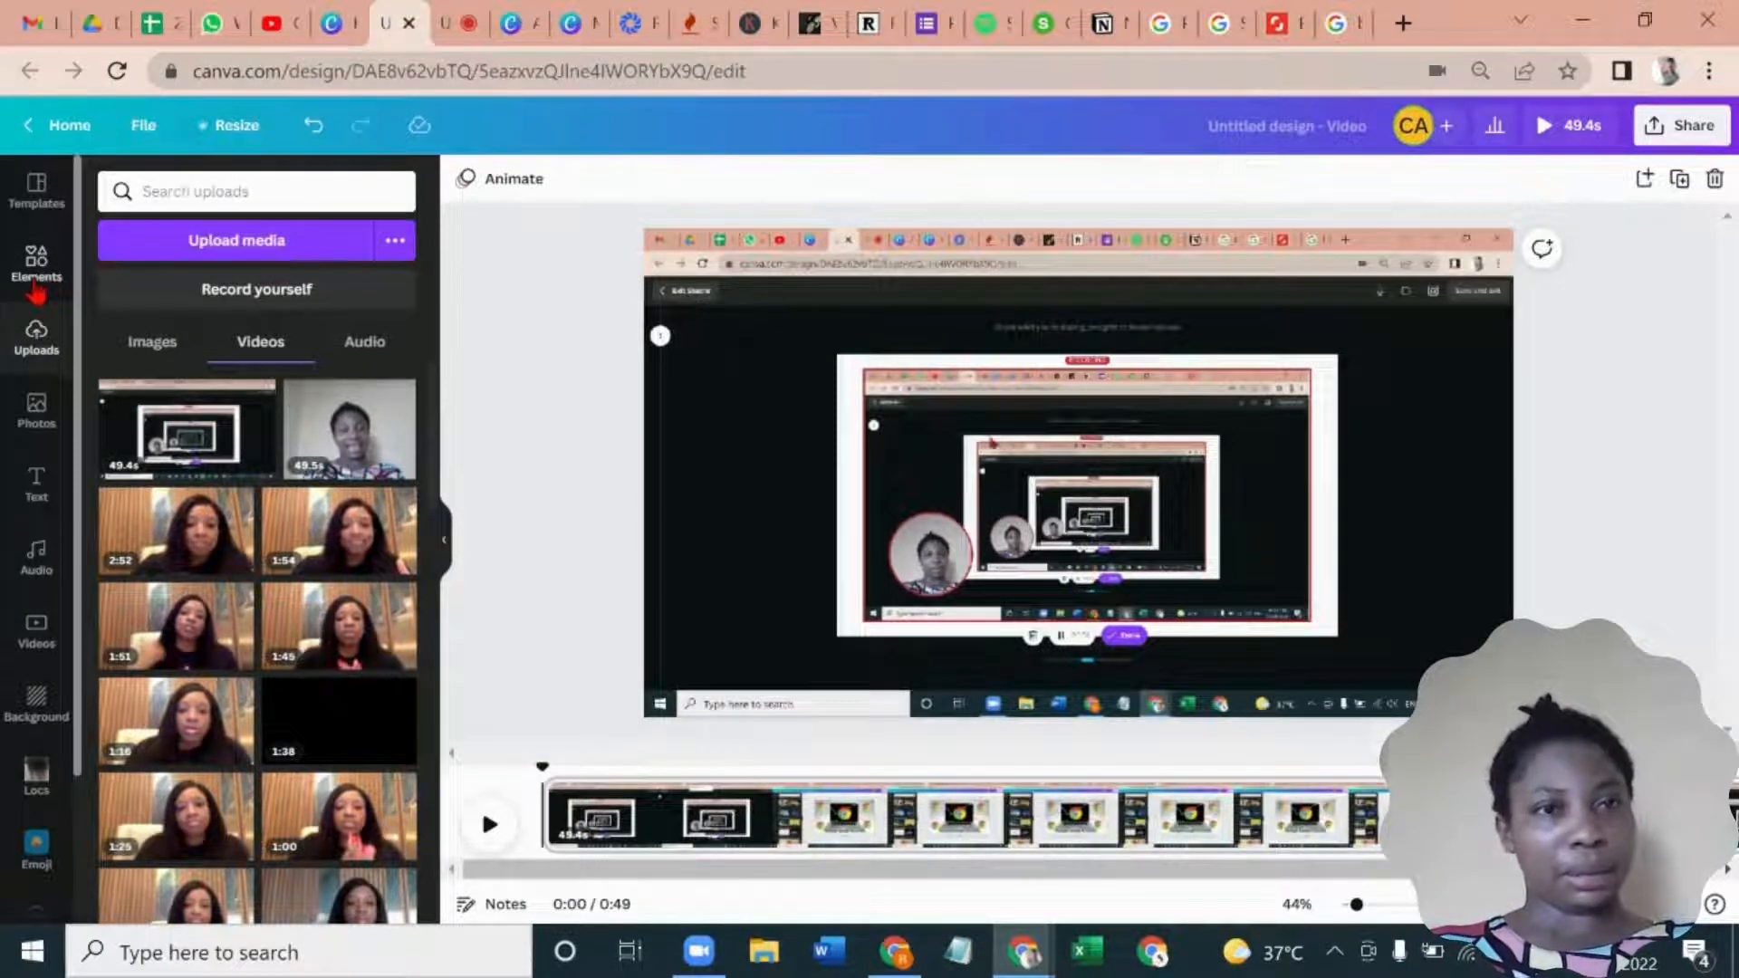
# - Add a scalloped-edge circular frame to the page and fill it with the uploaded 49.5-second camera recording
pyautogui.click(36, 288)
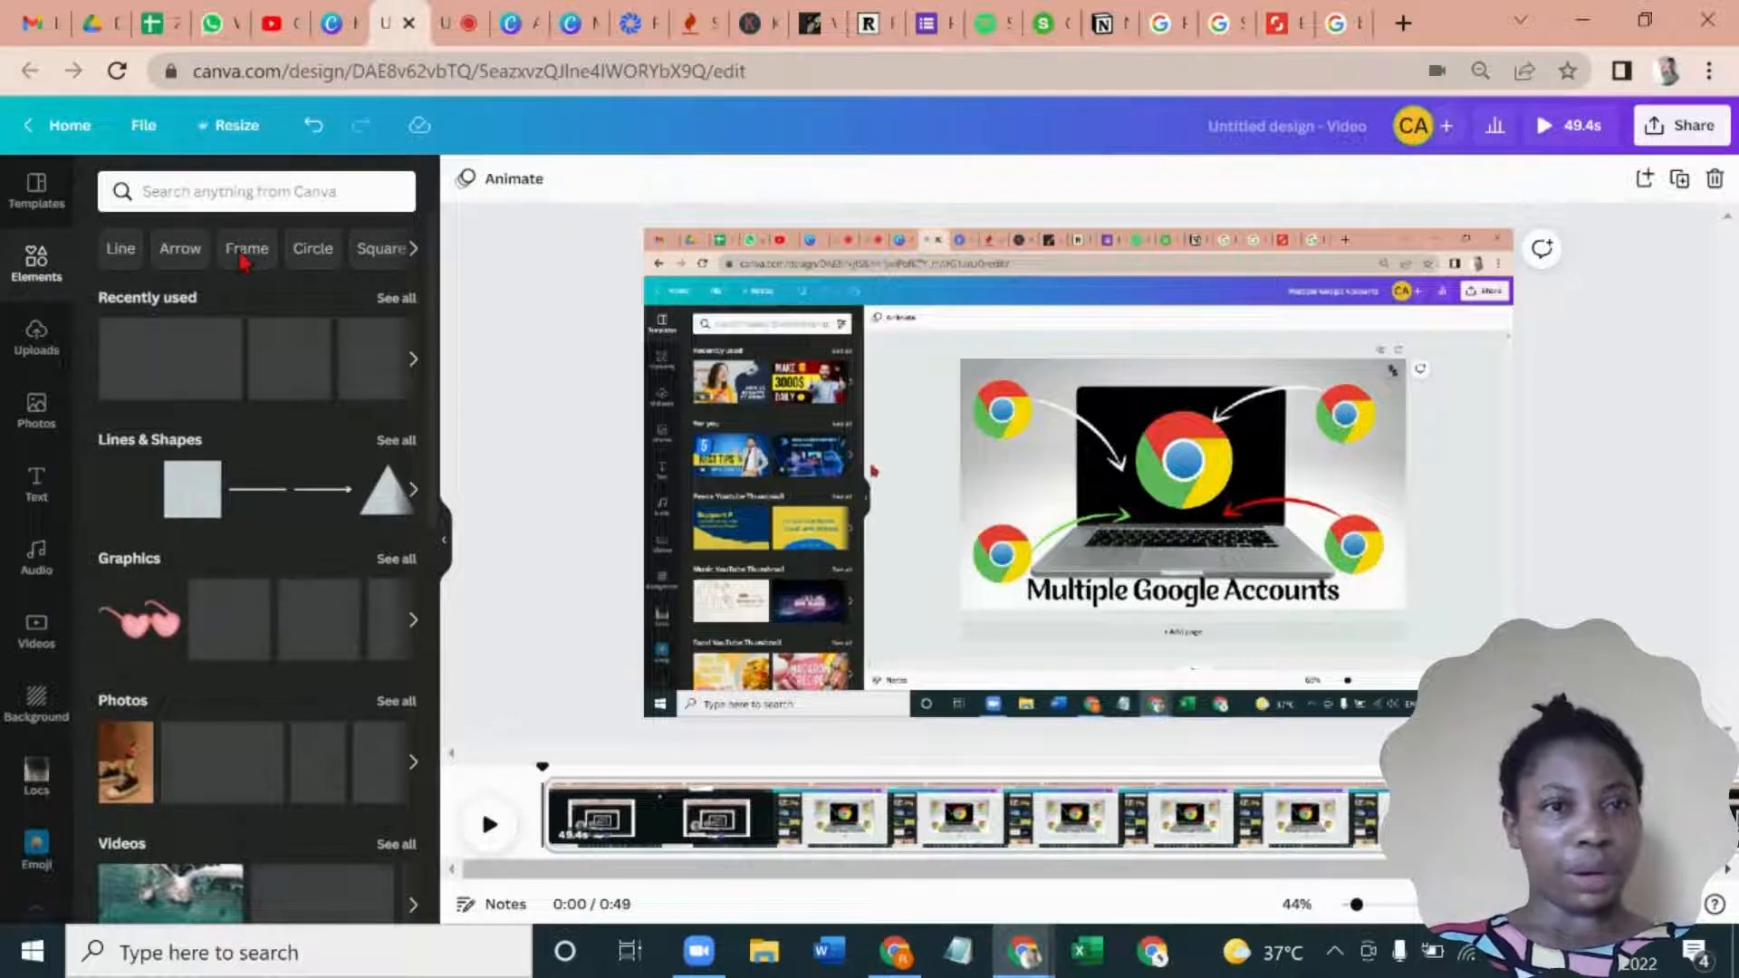
pyautogui.click(240, 259)
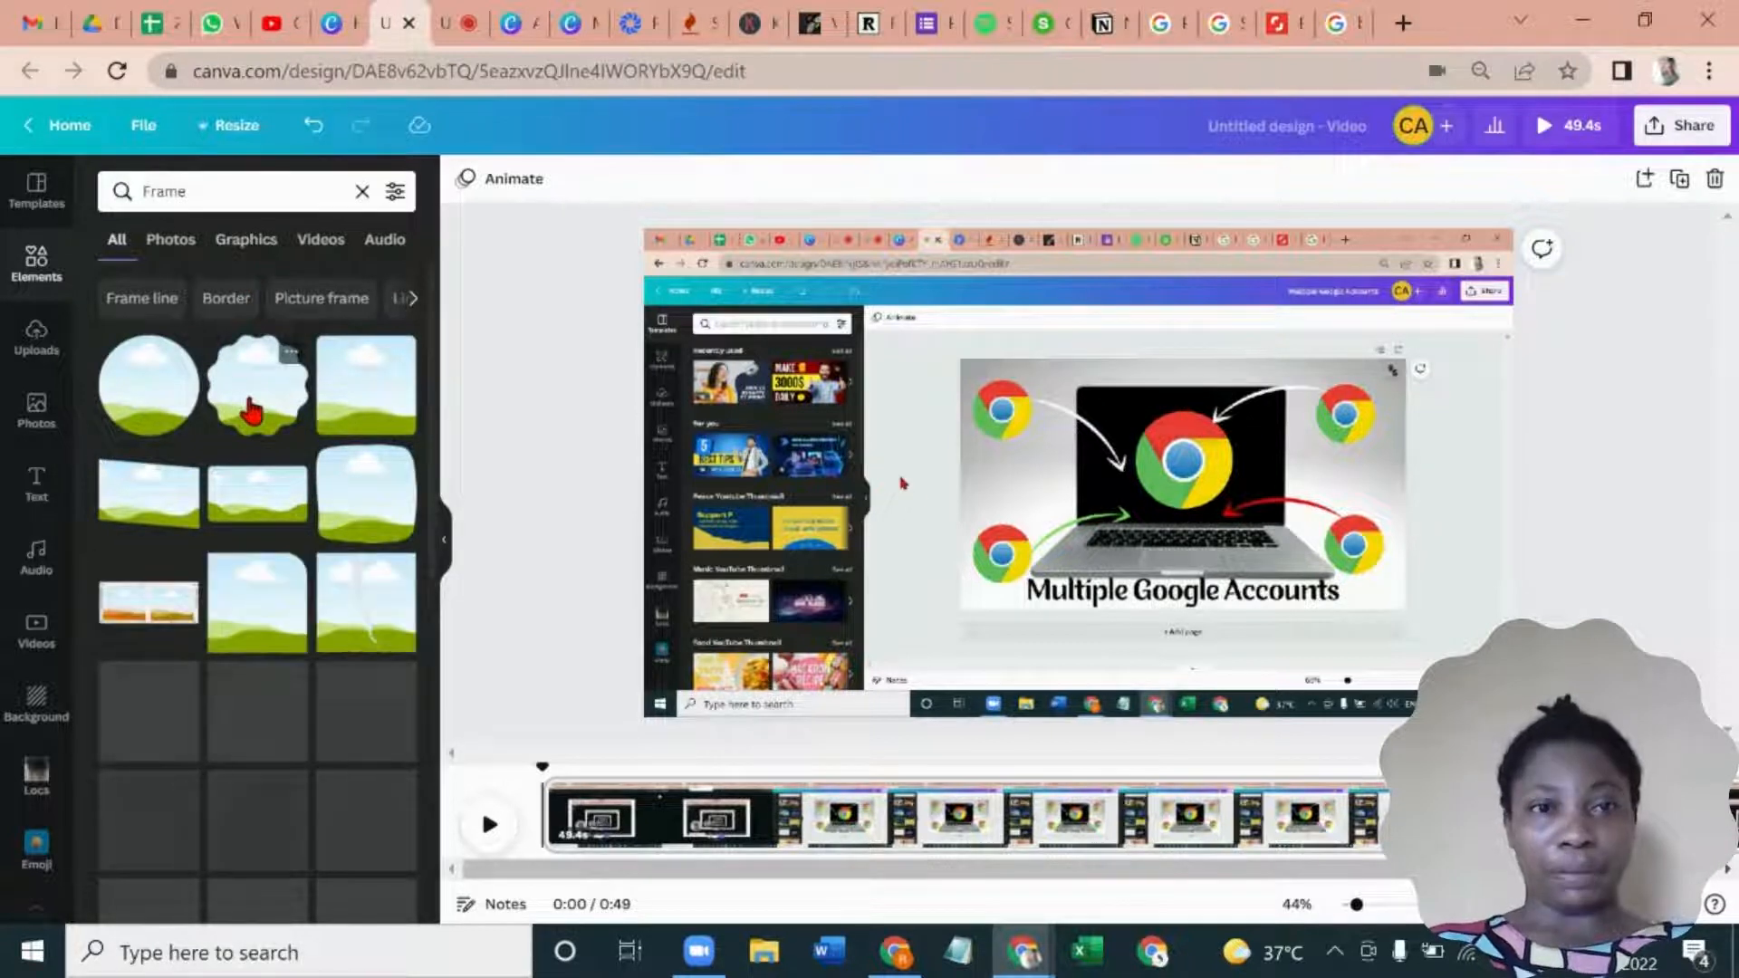
pyautogui.click(250, 400)
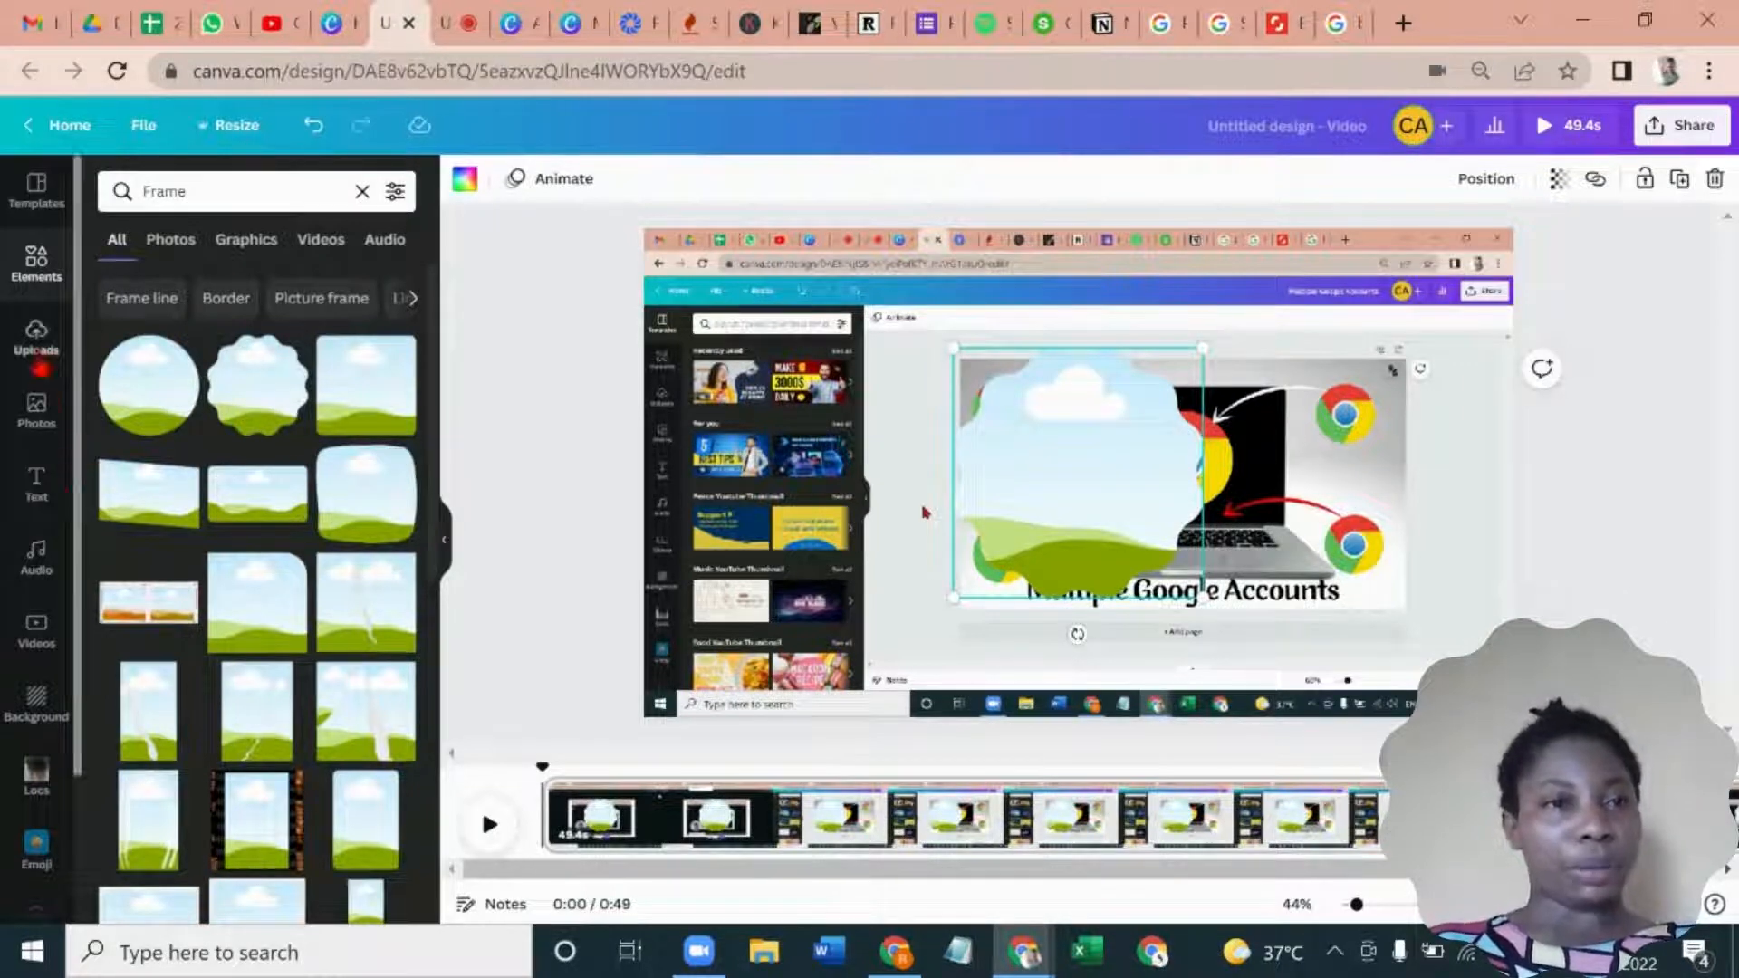
pyautogui.click(37, 339)
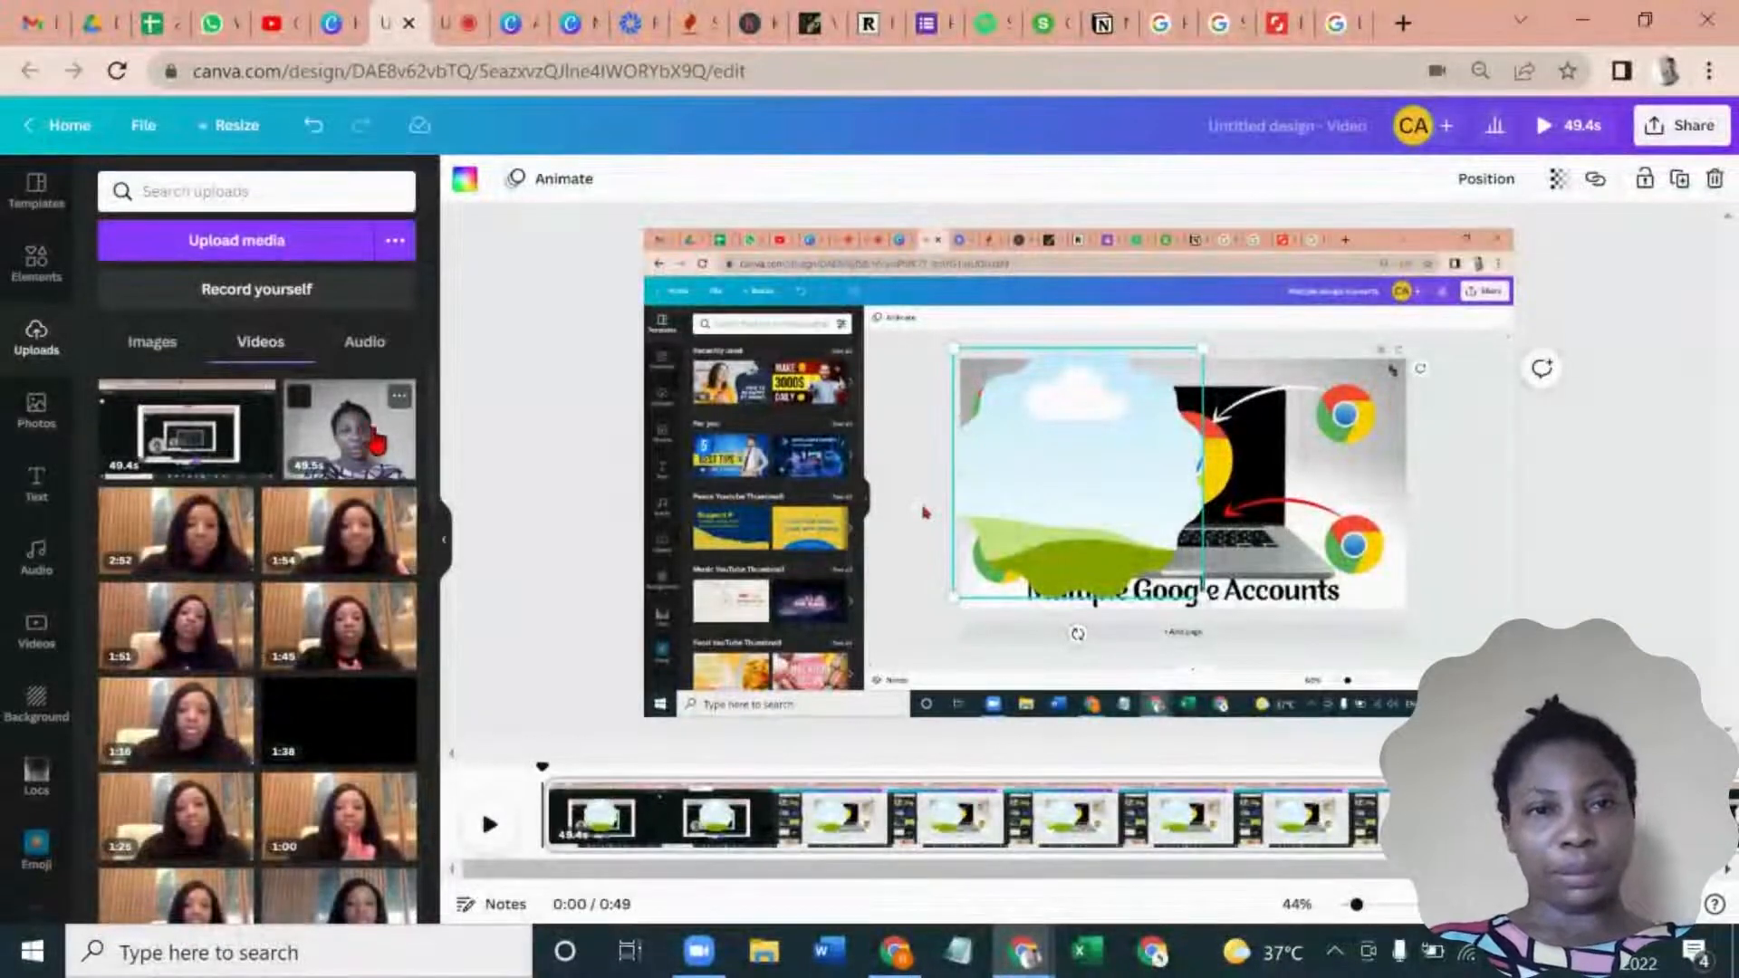
pyautogui.moveTo(363, 441); pyautogui.dragTo(1014, 456)
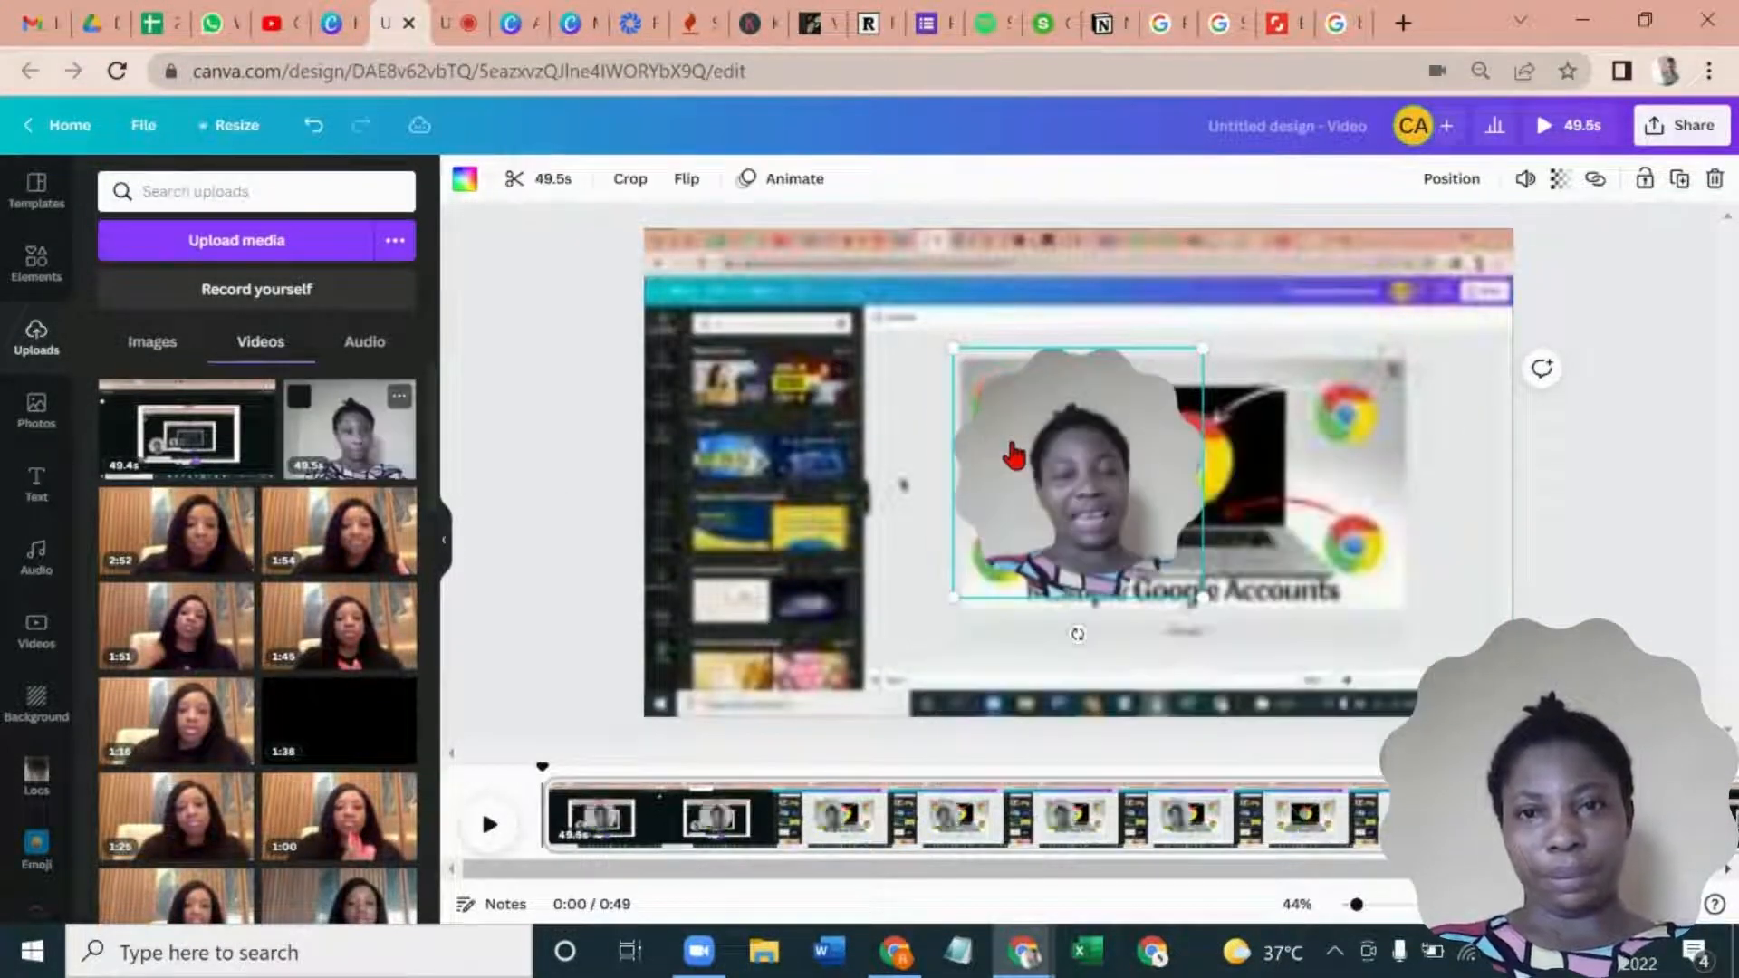
# - Center the speaker within the scalloped frame, shrink the frame and place it along the page's lower edge, right of center
pyautogui.doubleClick(1012, 444)
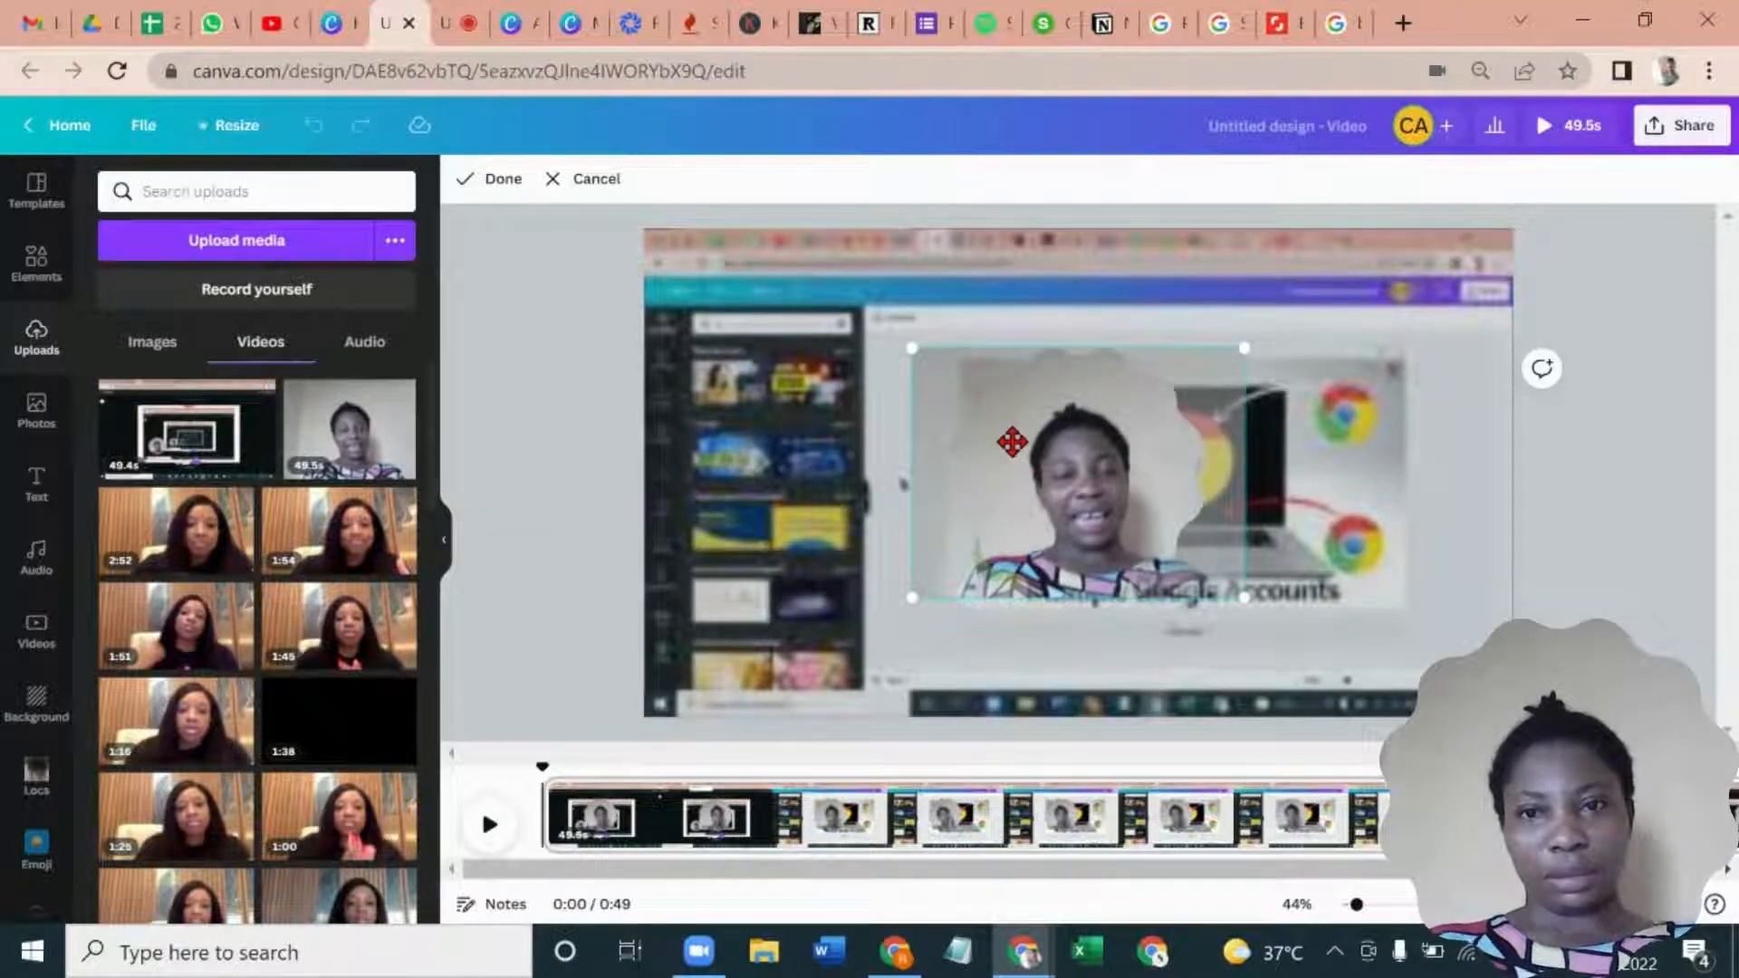
pyautogui.moveTo(1009, 435)
pyautogui.mouseDown()
pyautogui.moveTo(1005, 414)
pyautogui.moveTo(1047, 419)
pyautogui.moveTo(992, 433)
pyautogui.mouseUp()
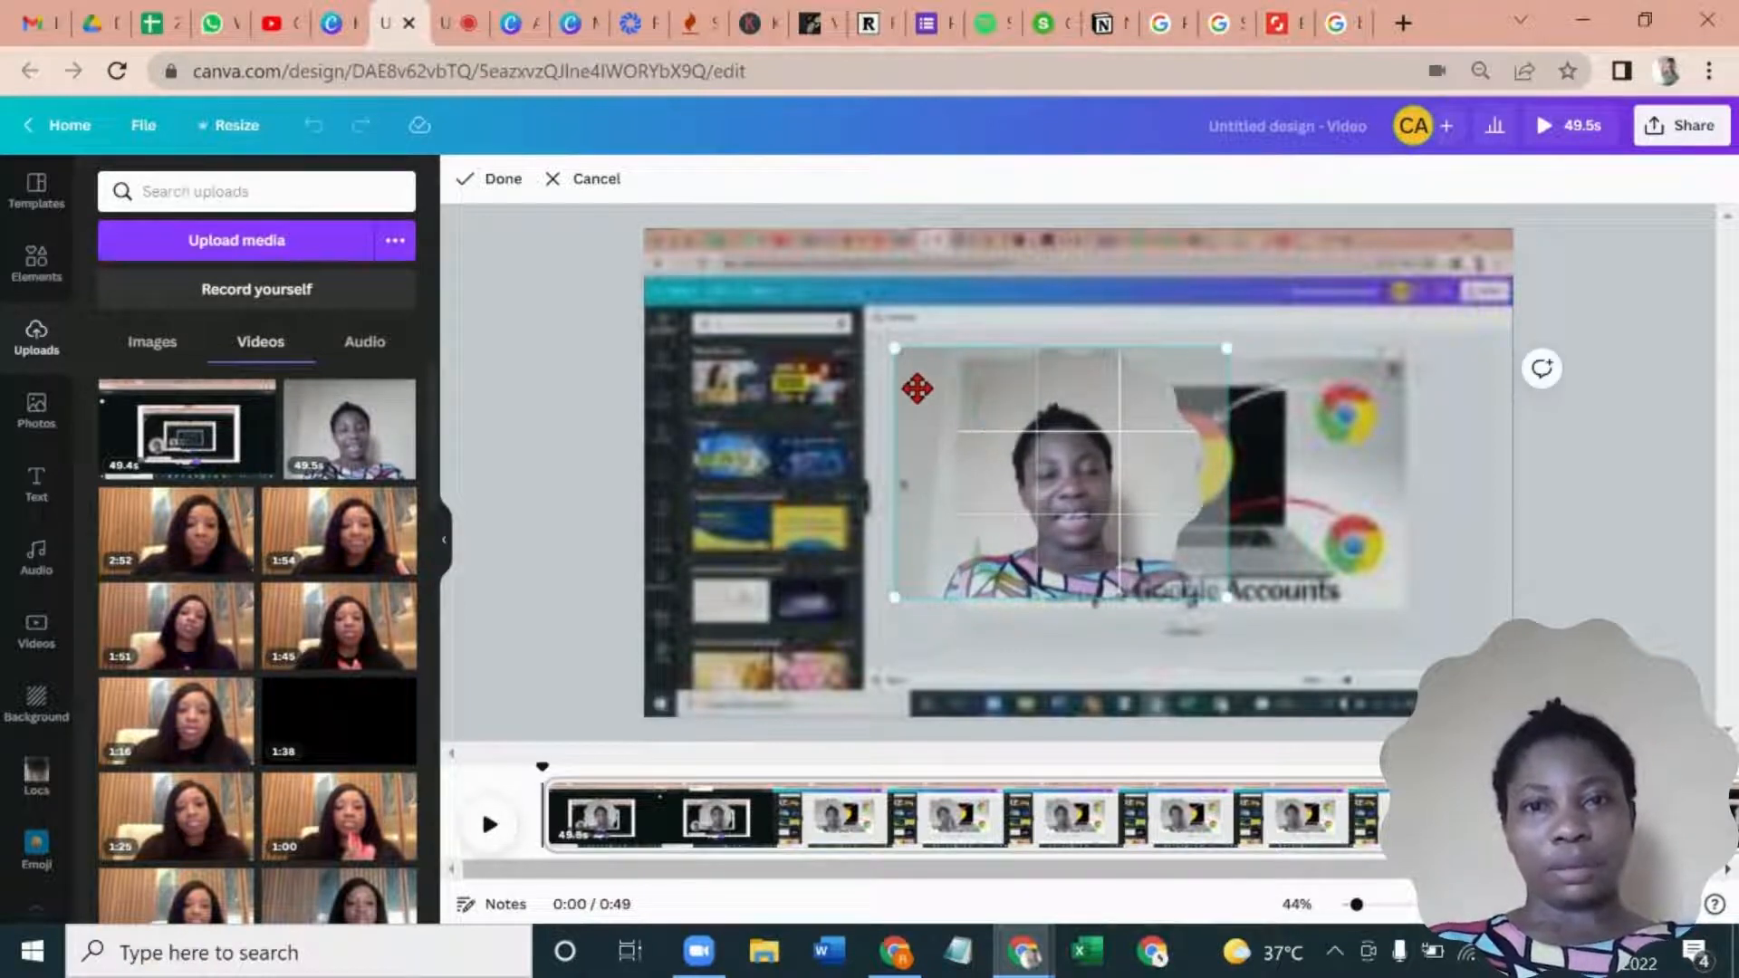
pyautogui.click(616, 428)
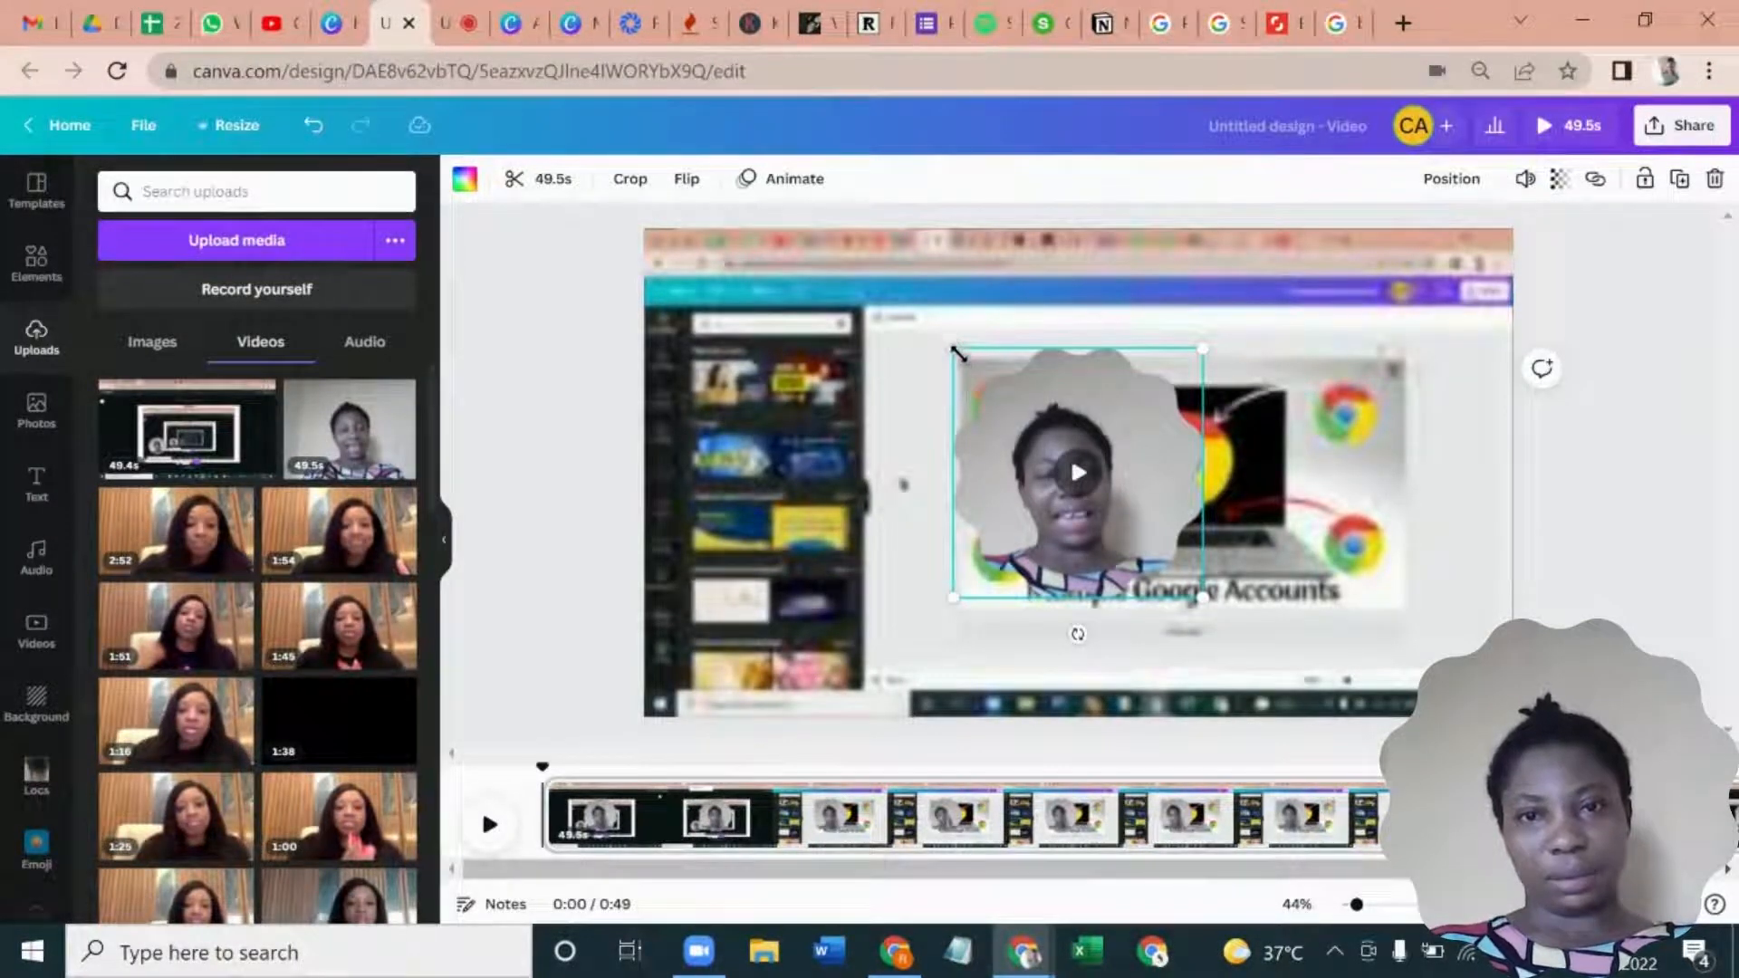
pyautogui.moveTo(952, 345); pyautogui.dragTo(1209, 614)
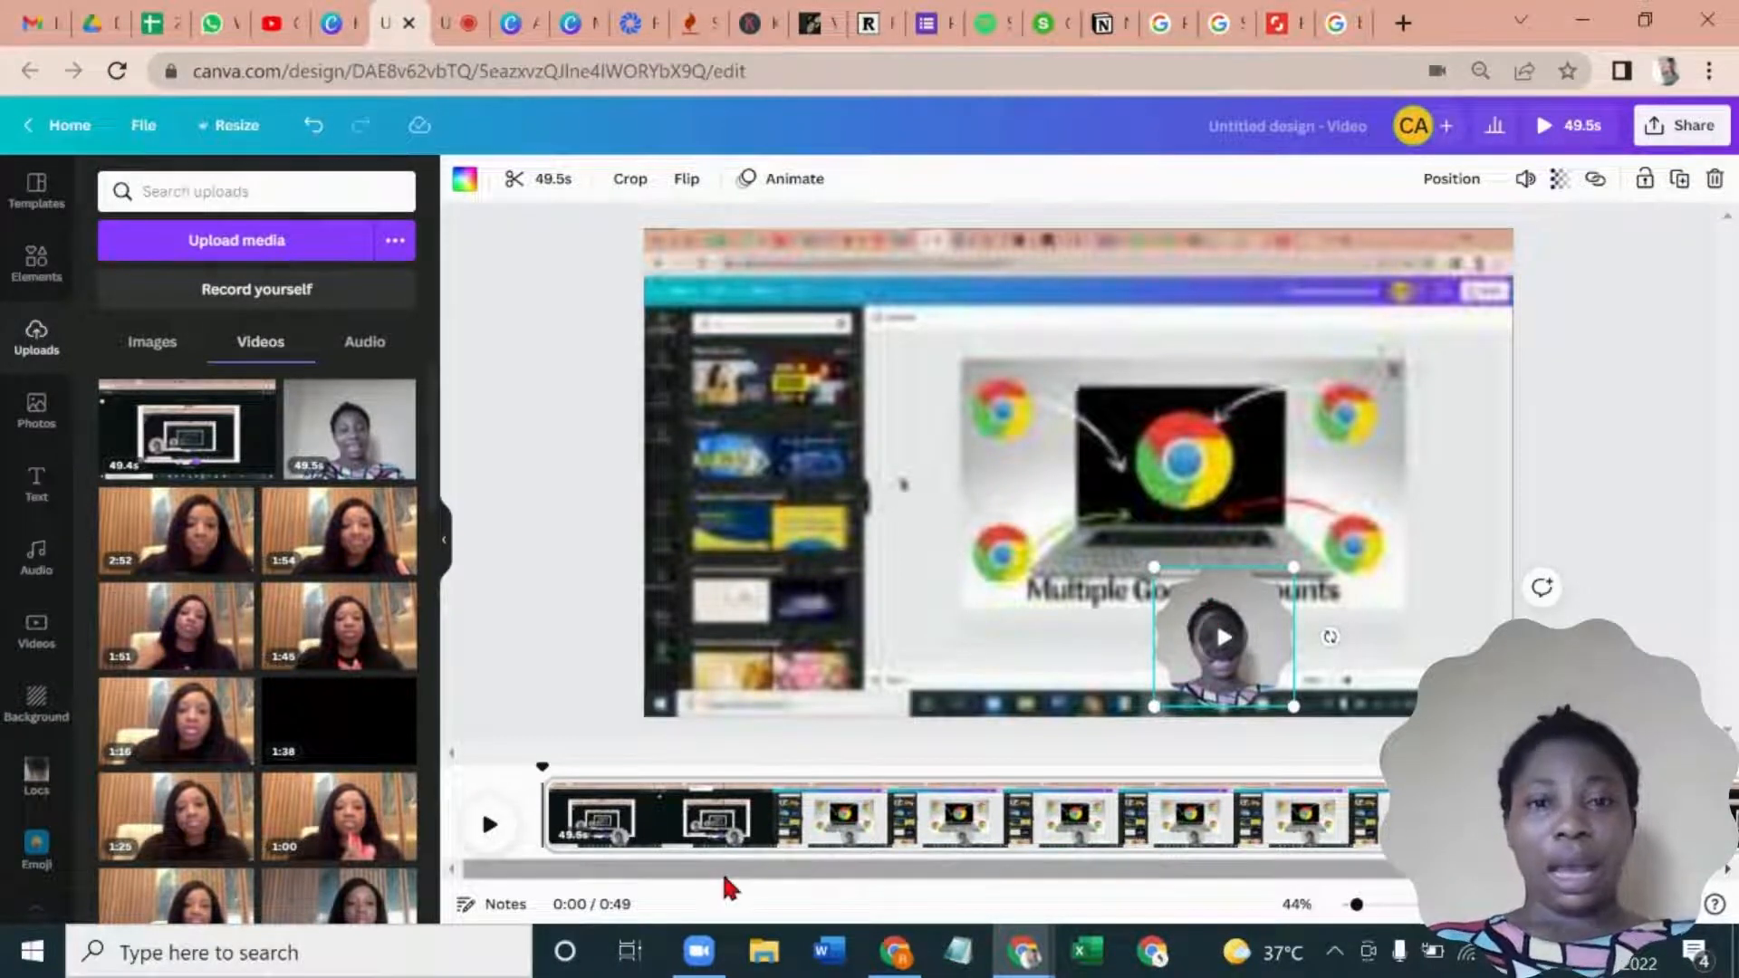
# - Play the video, split the page at about 0:09 where the new tab opens, and delete the opening part
pyautogui.click(492, 829)
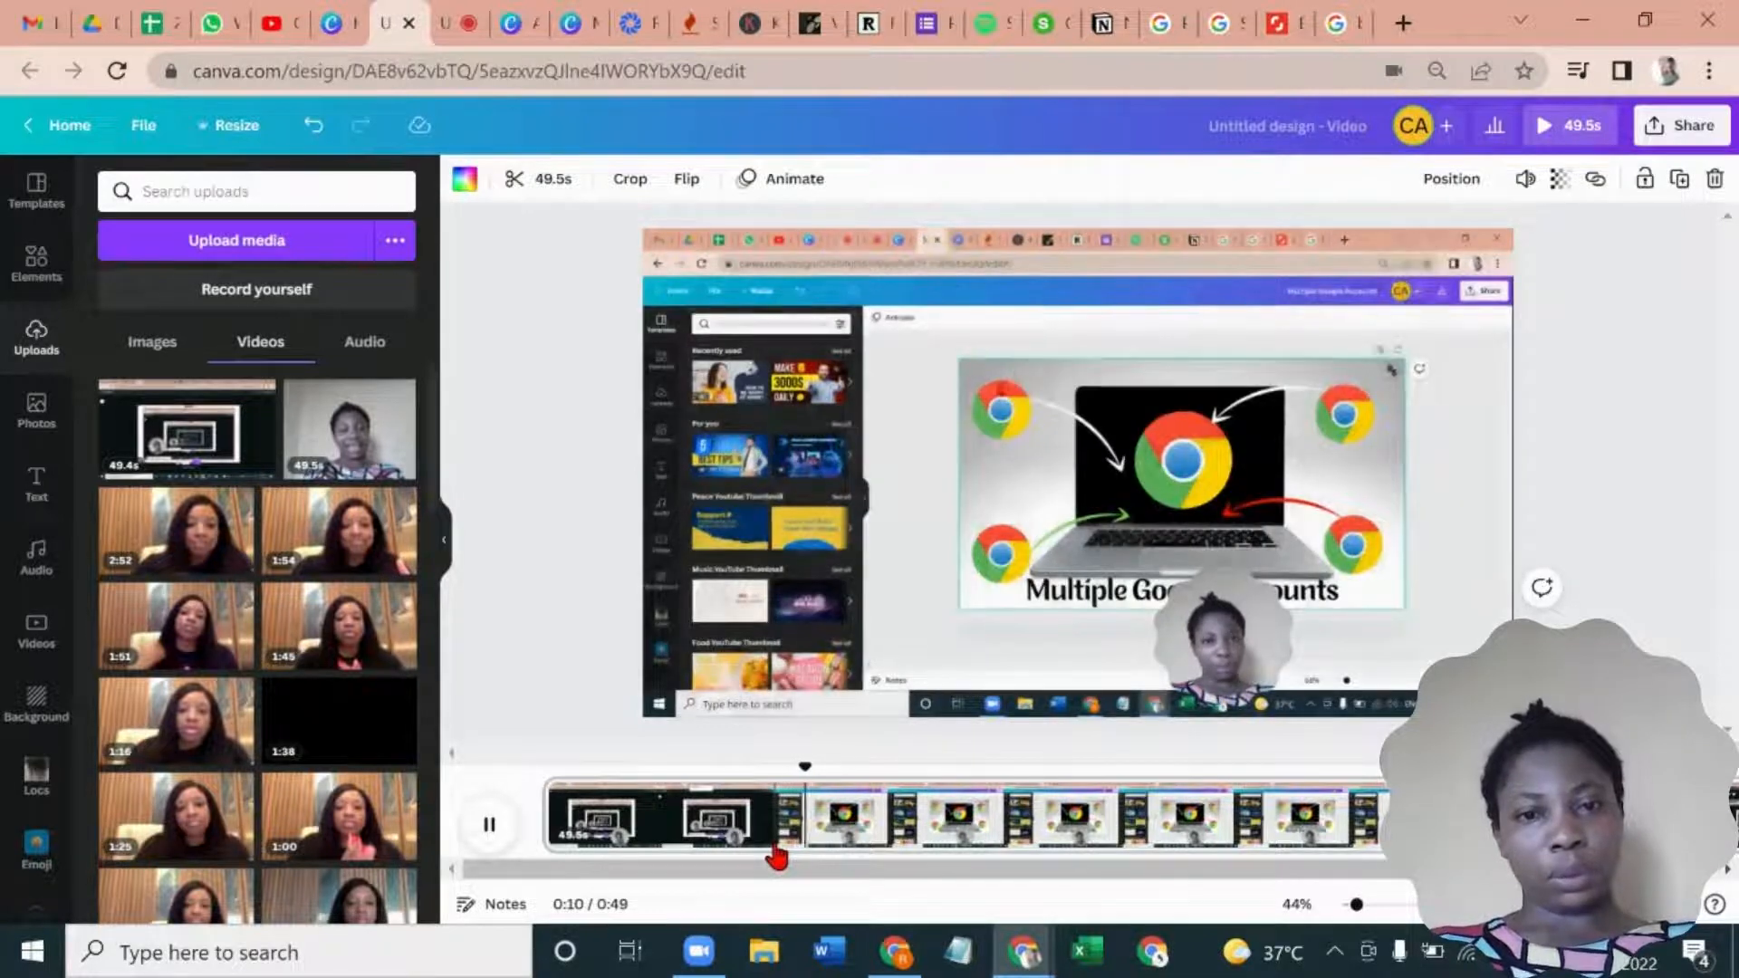
pyautogui.click(777, 852)
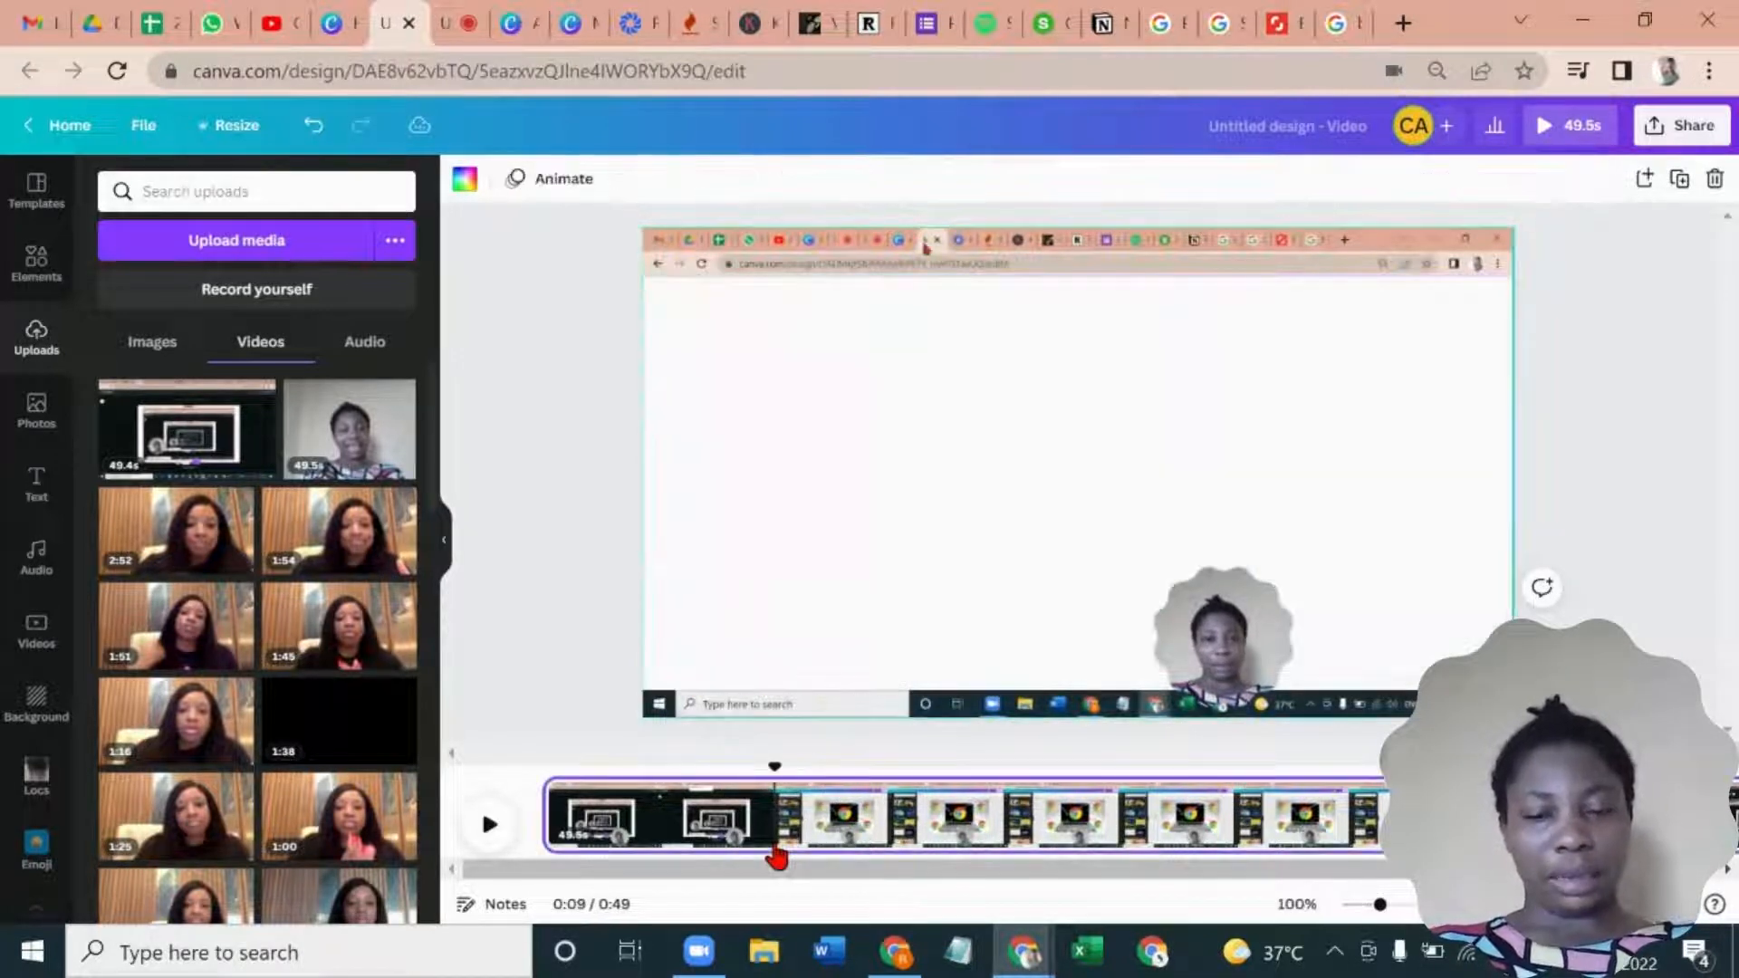
pyautogui.rightClick(778, 851)
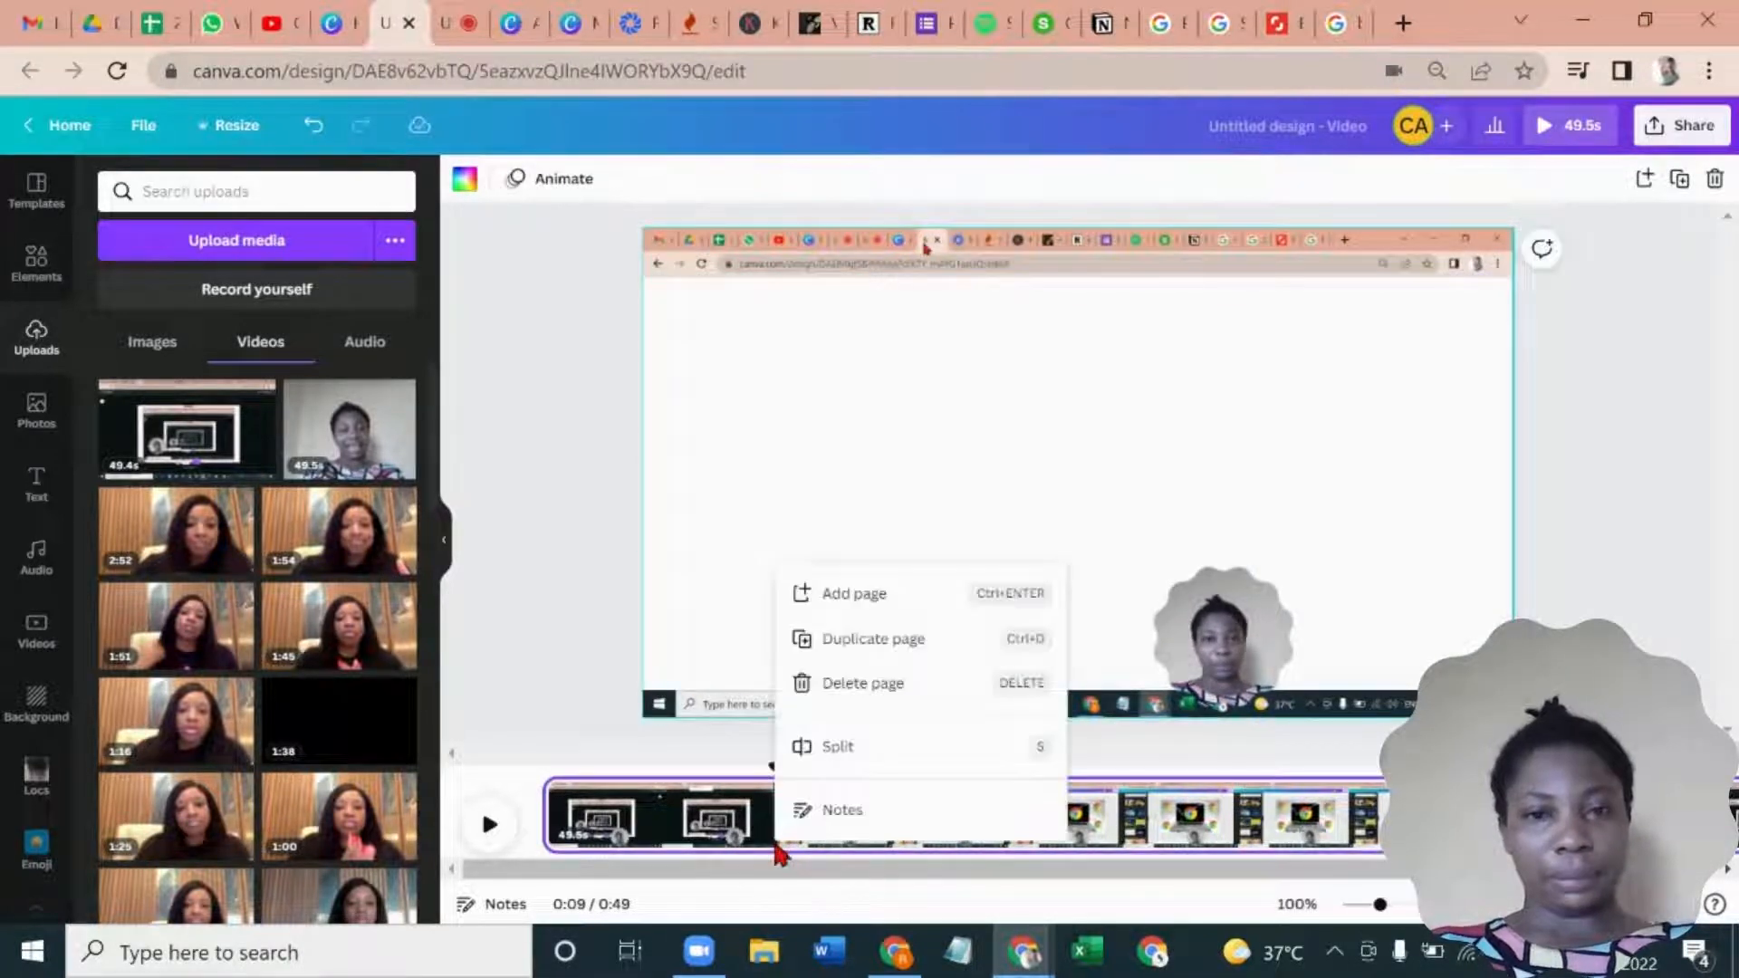
pyautogui.click(818, 748)
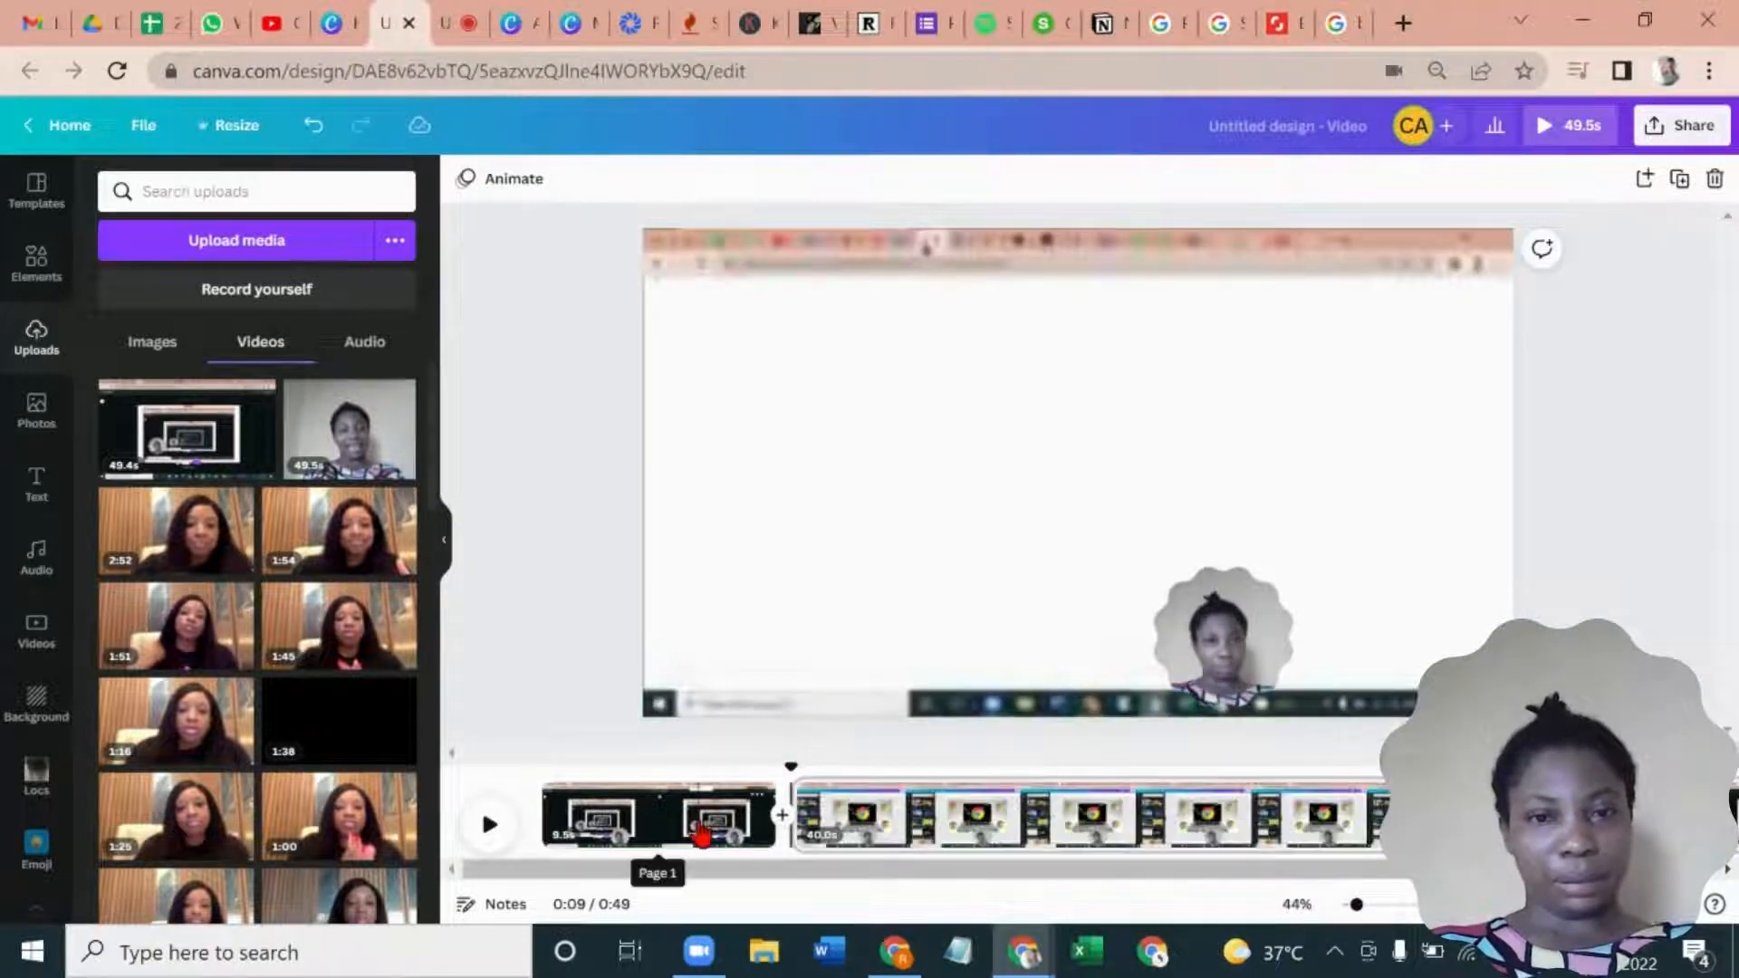
pyautogui.click(700, 828)
pyautogui.press('Delete')
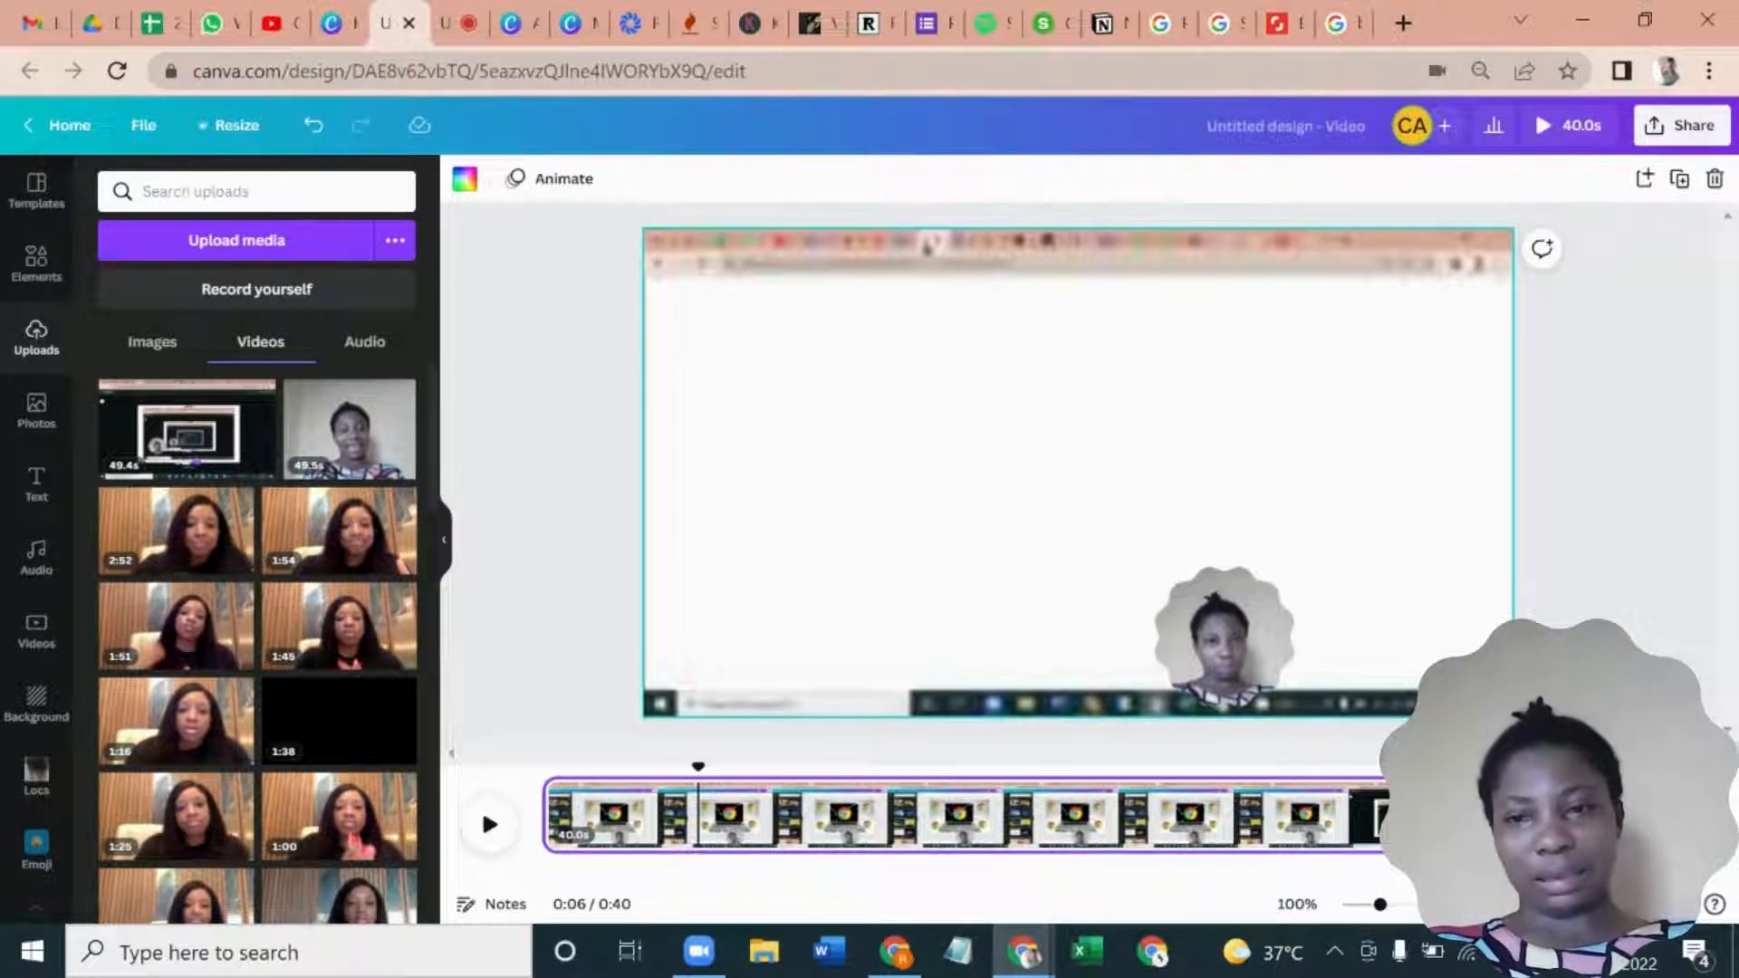
# - Trim the end of the video page so it lasts 32.7 seconds
pyautogui.click(1471, 815)
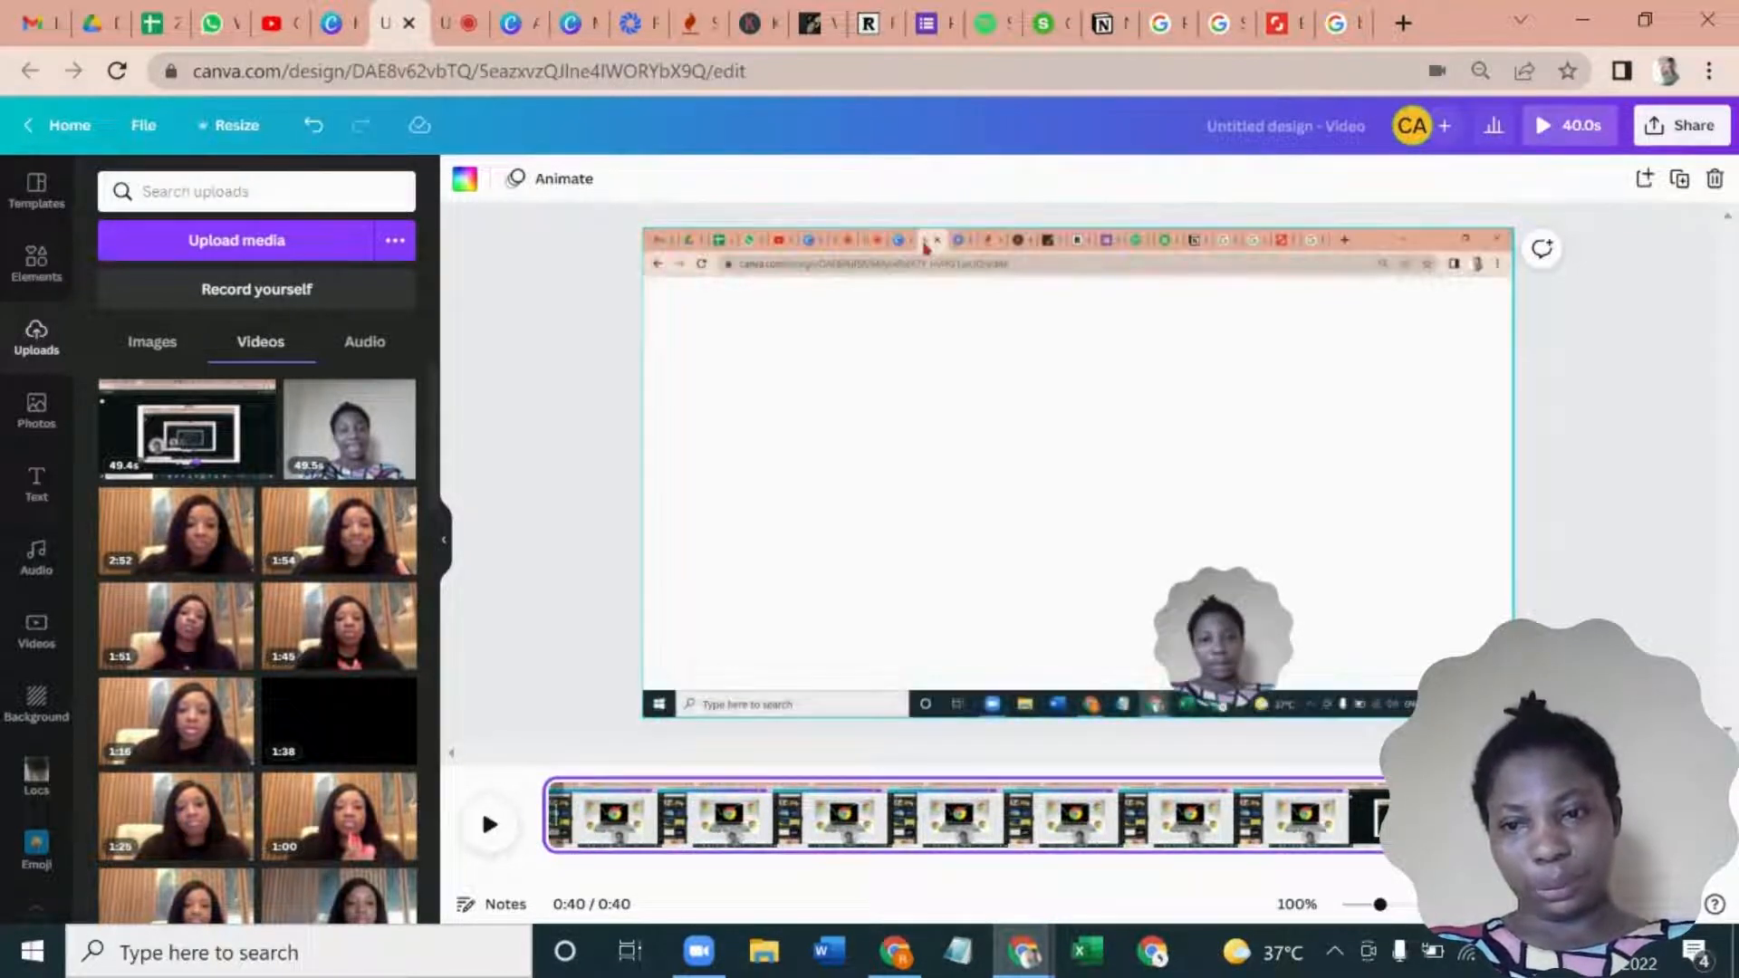
pyautogui.moveTo(1383, 828); pyautogui.dragTo(1335, 834)
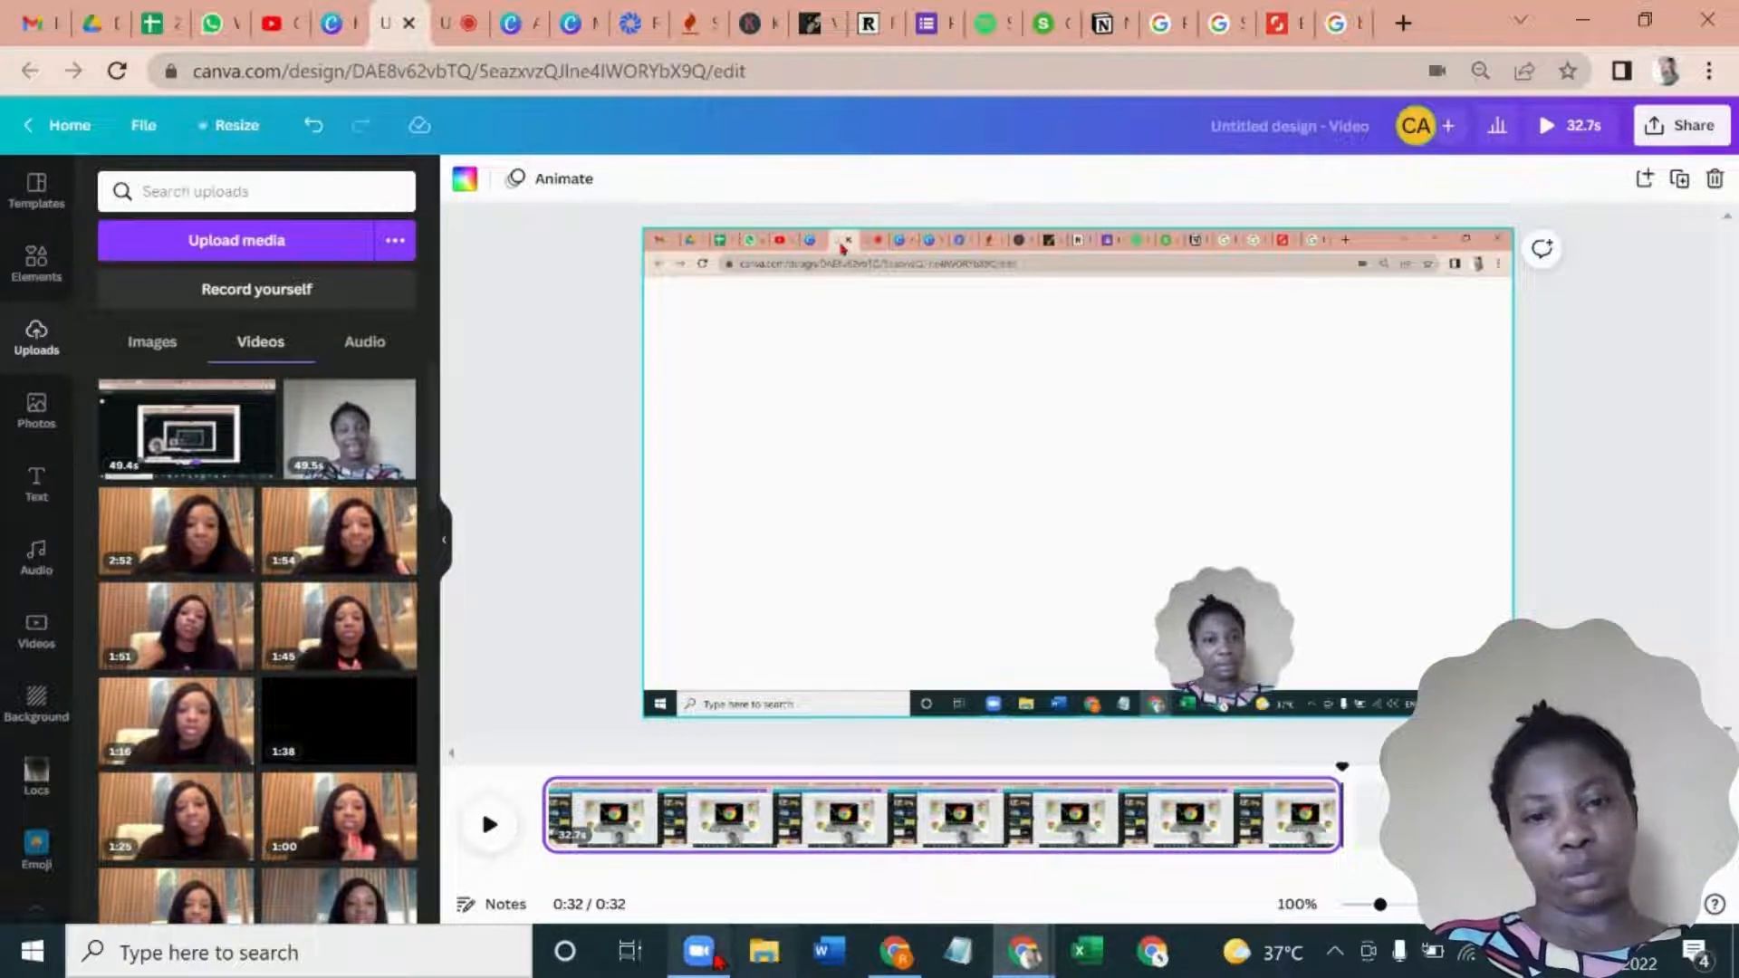
# - Switch to Zoom, start a meeting with the personal meeting ID and maximize the meeting window
pyautogui.click(706, 952)
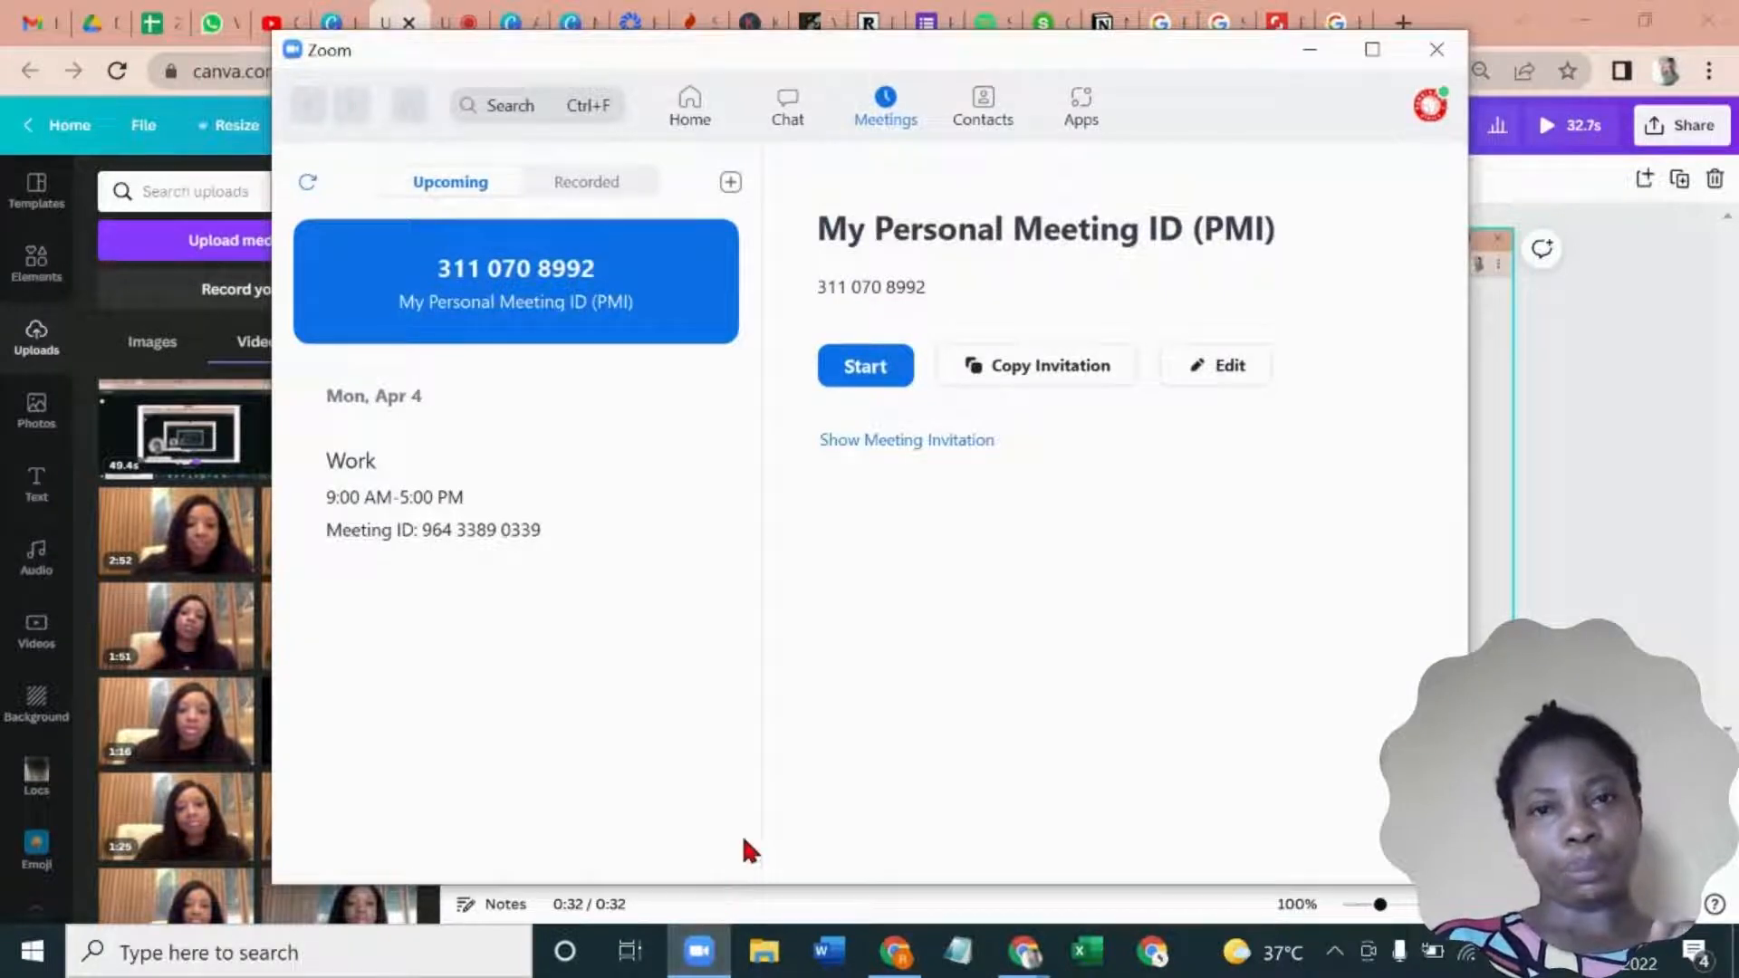
pyautogui.click(851, 366)
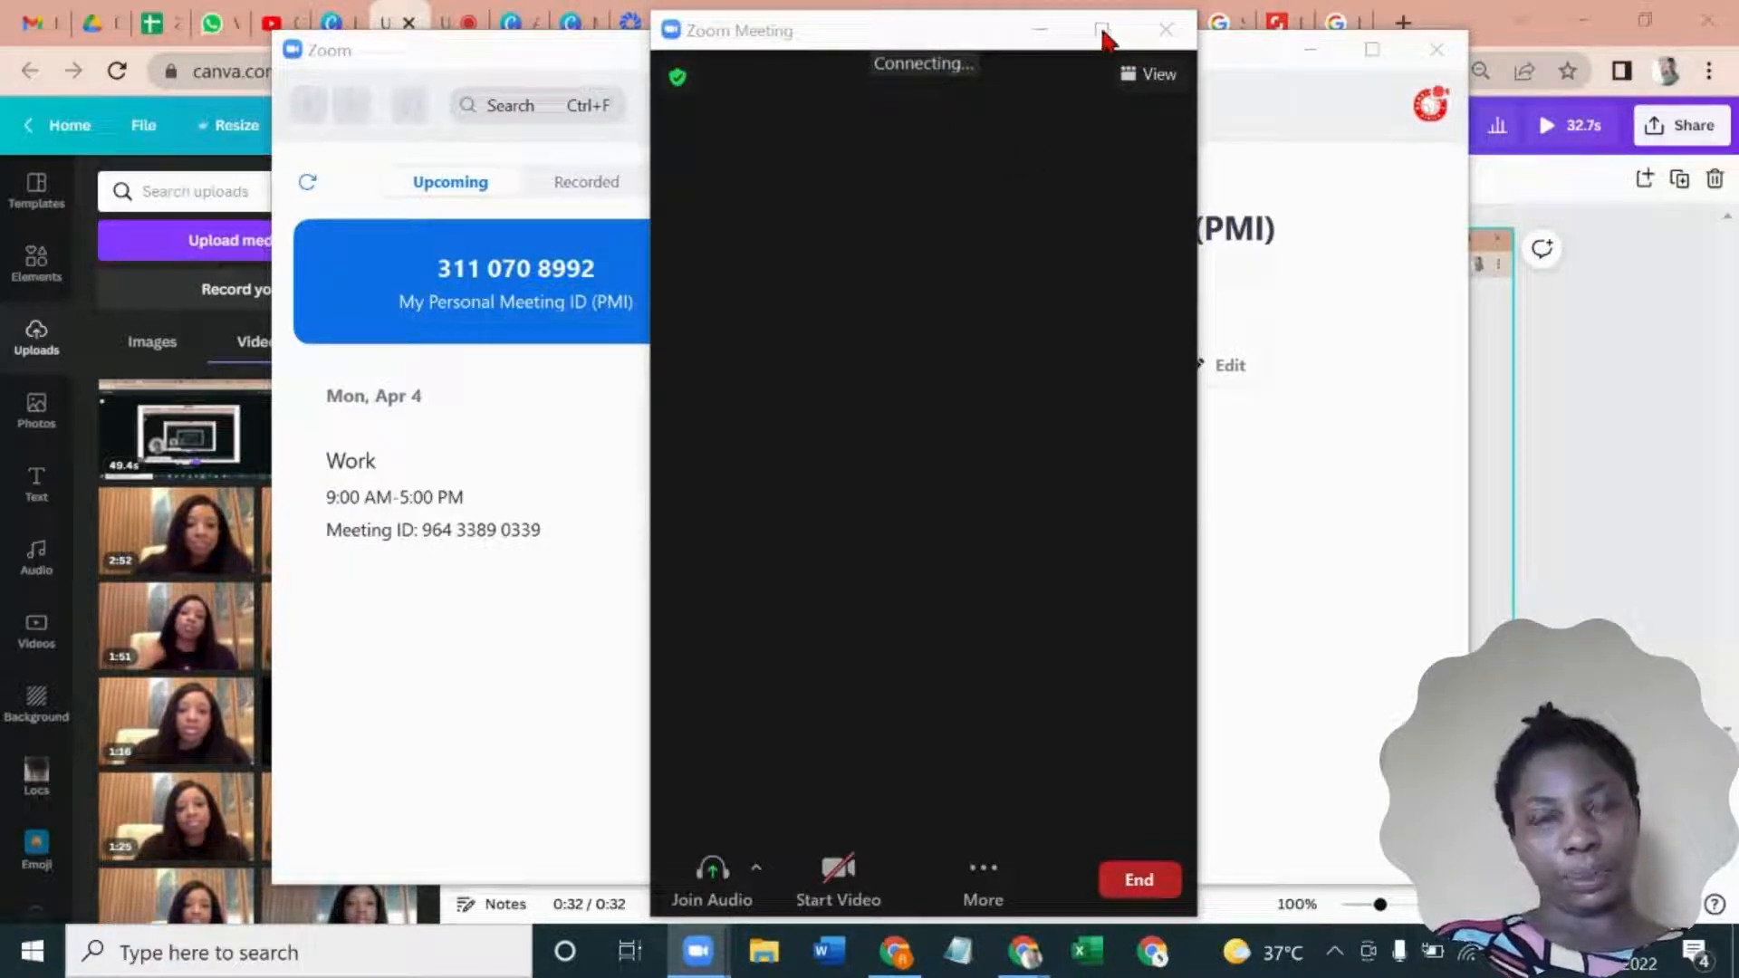
pyautogui.click(1101, 31)
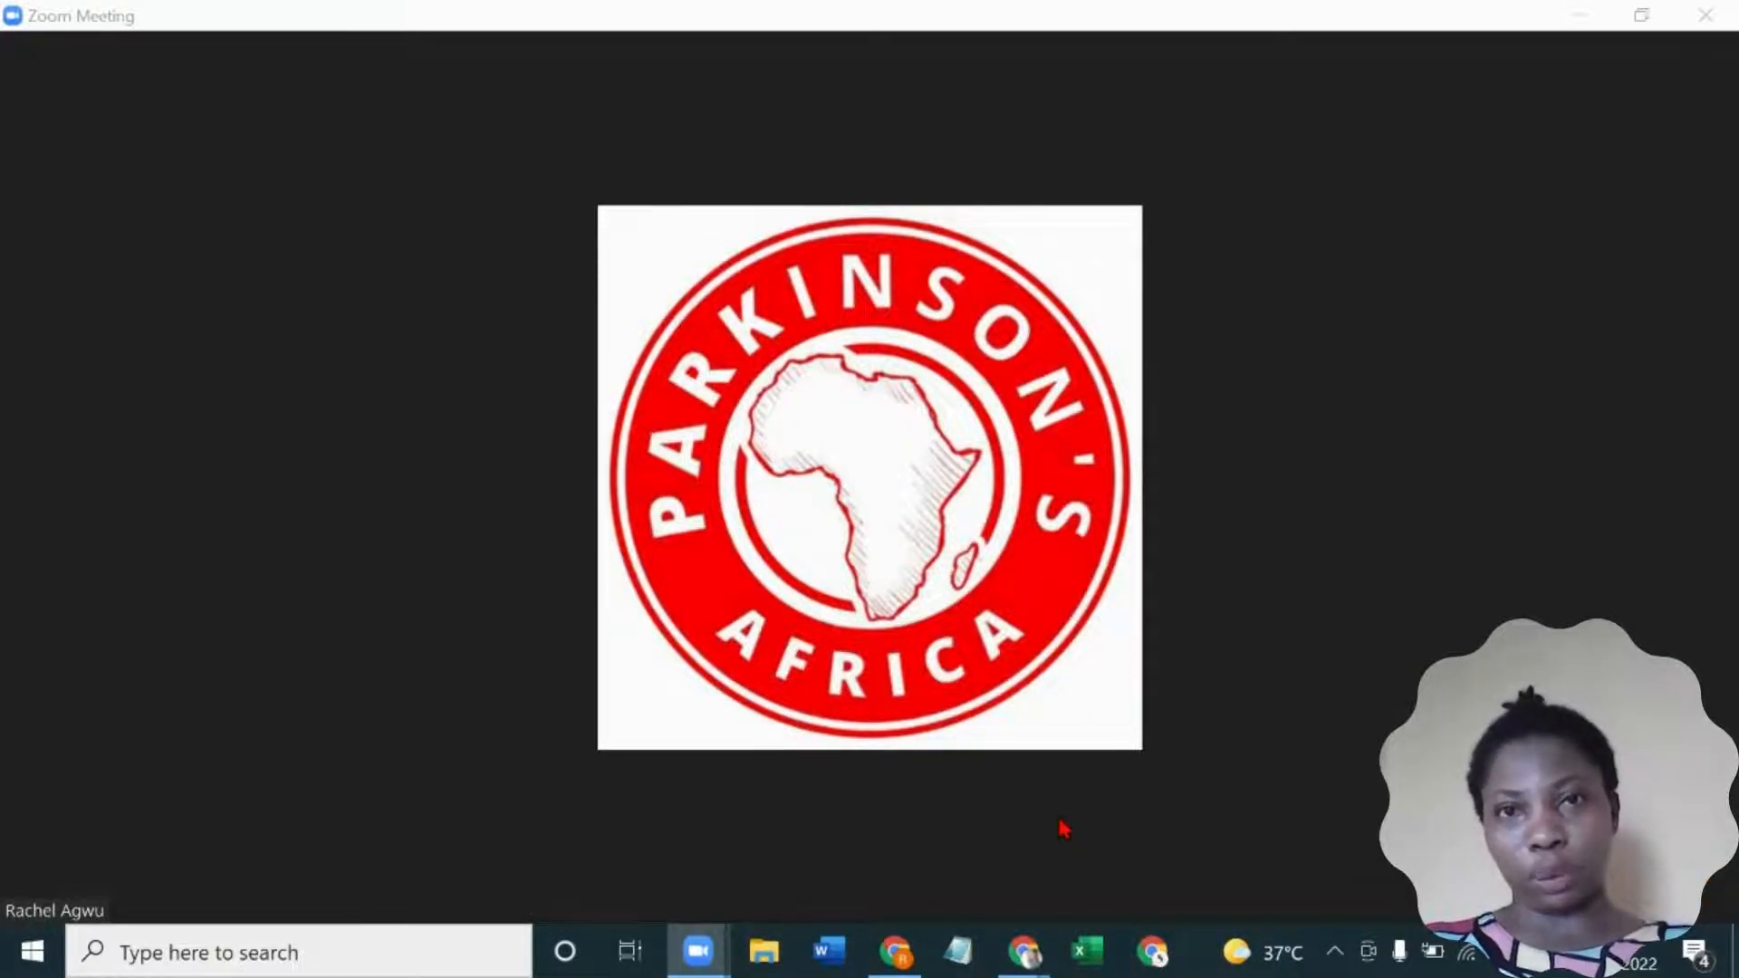
# - Start recording the meeting on this computer, then pause and resume the recording once
pyautogui.moveTo(1063, 828)
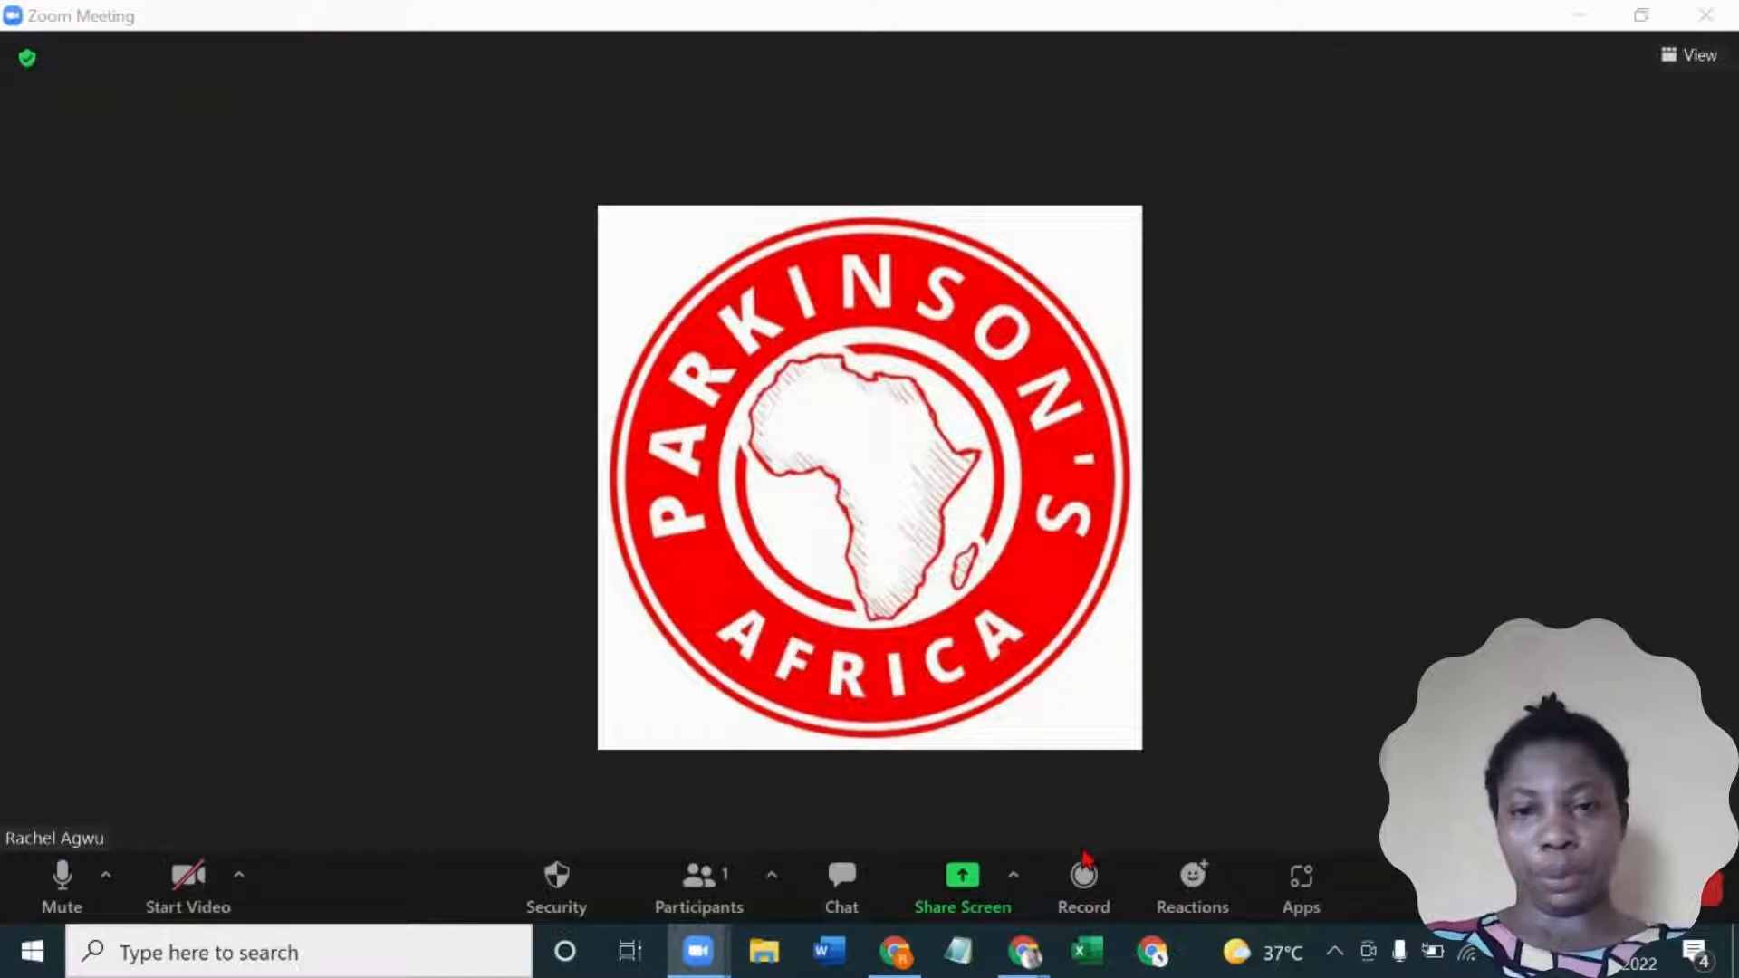
pyautogui.click(1091, 887)
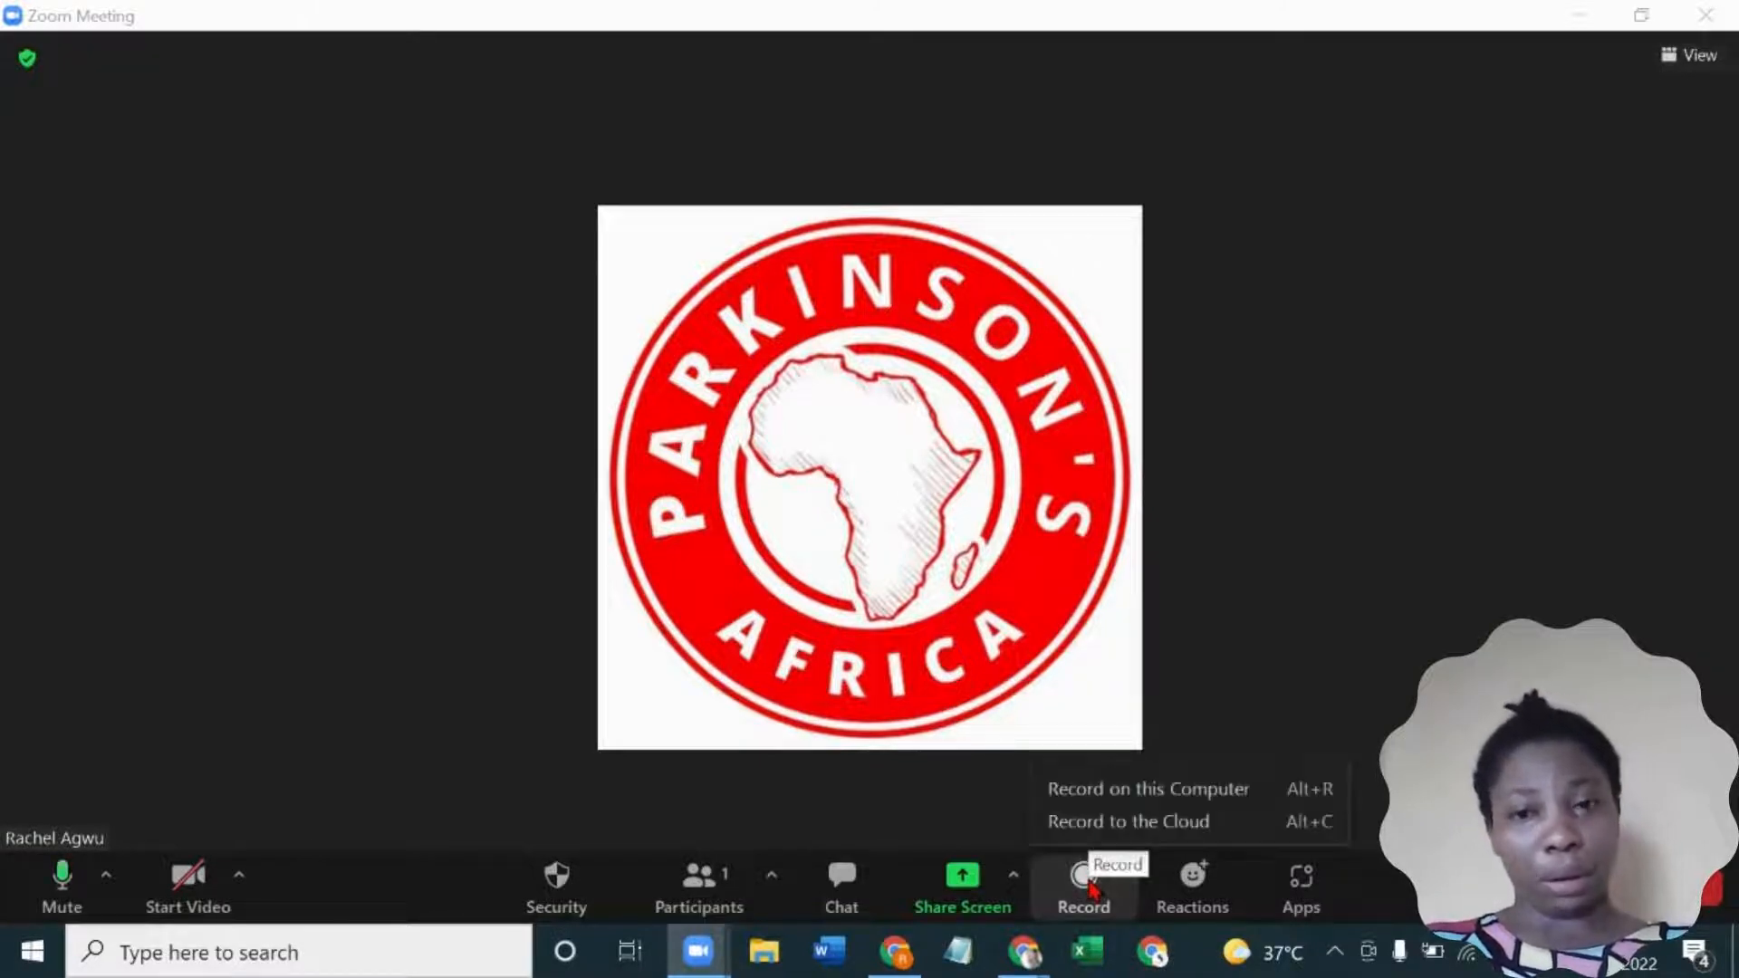
pyautogui.click(1087, 802)
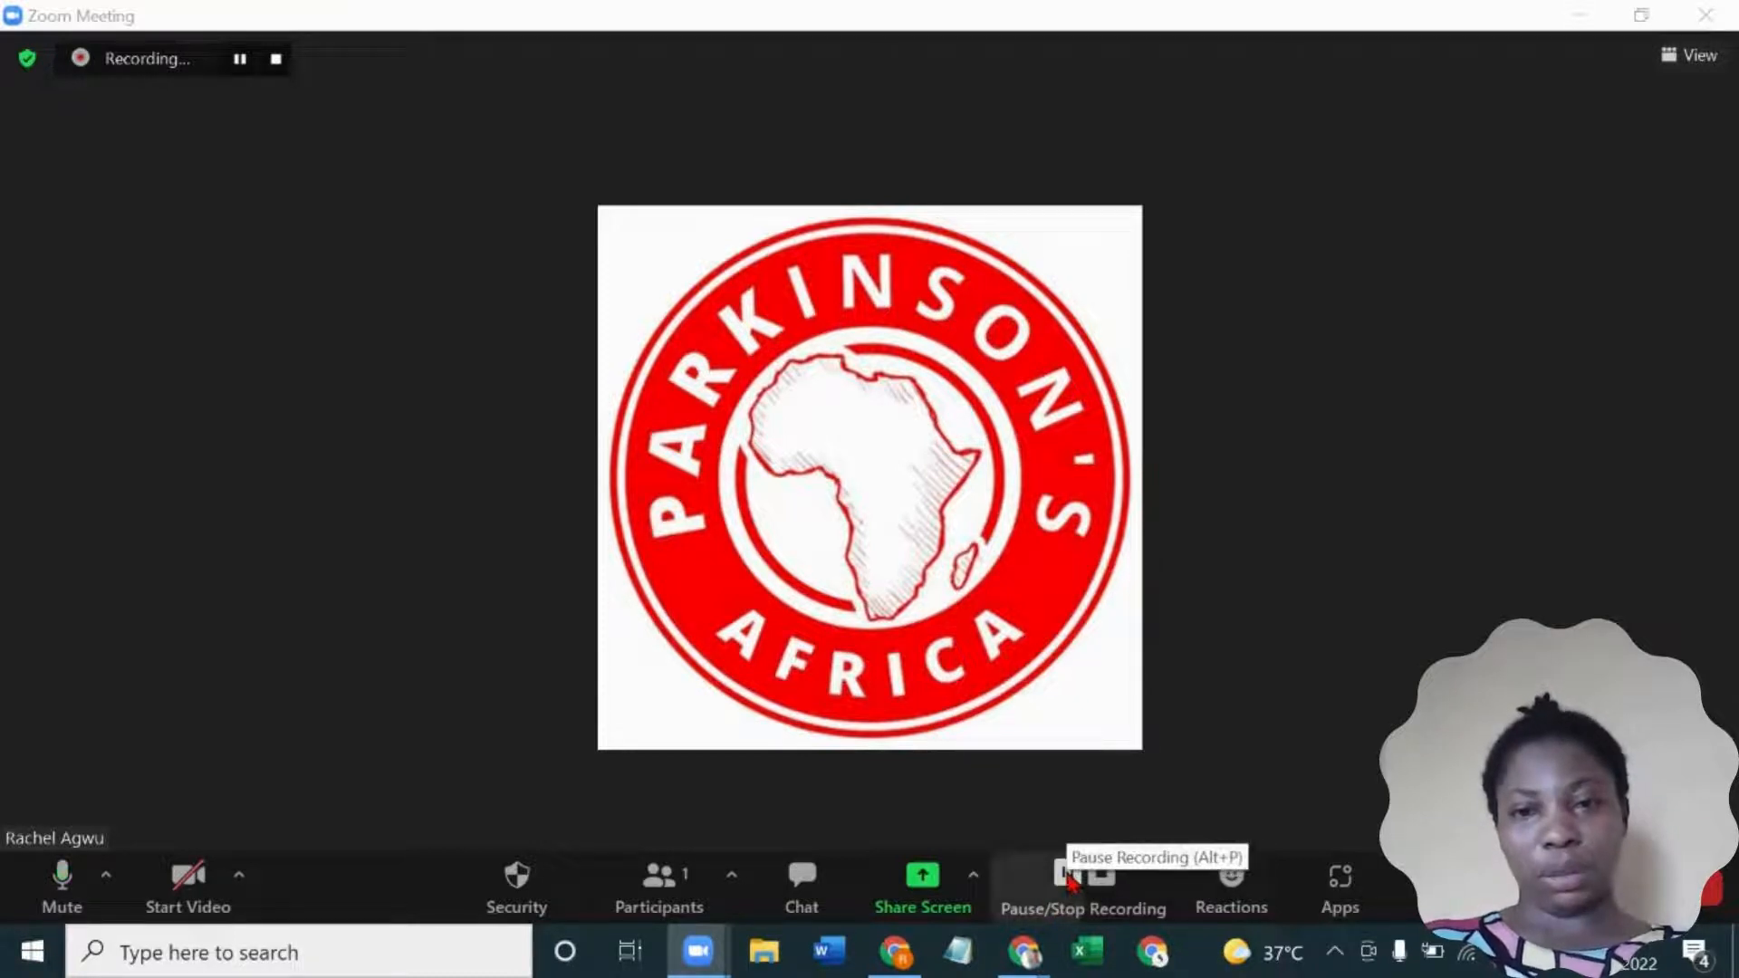
pyautogui.click(1066, 874)
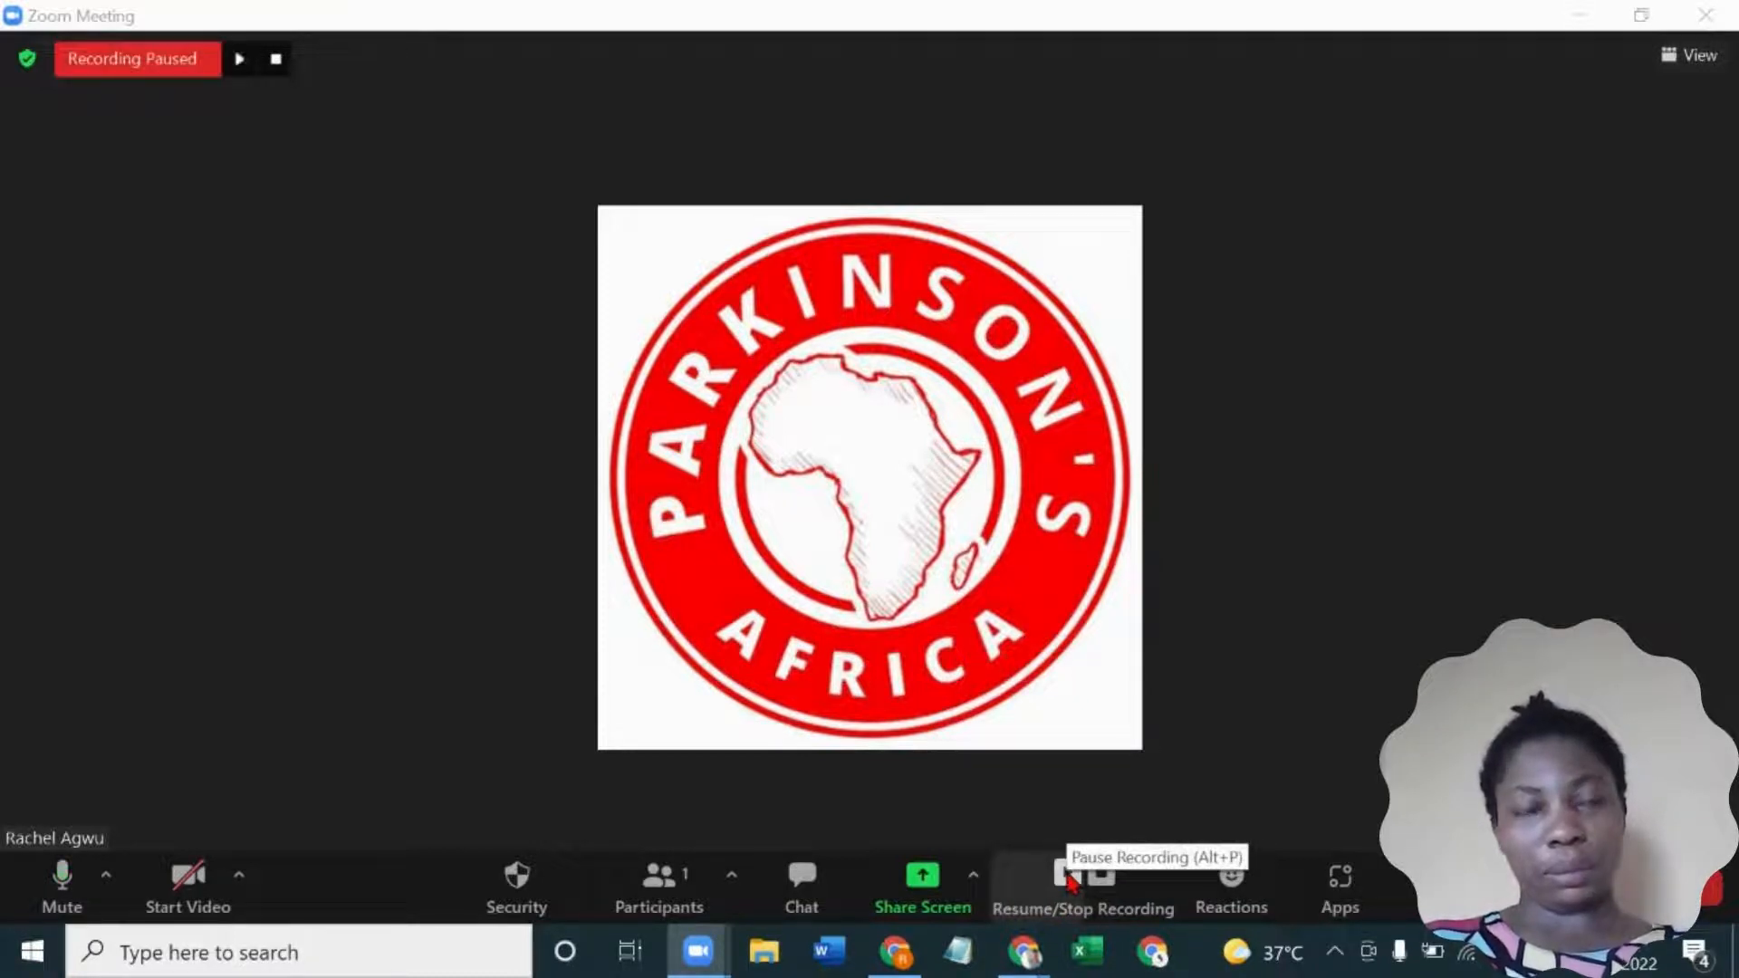
pyautogui.click(1069, 876)
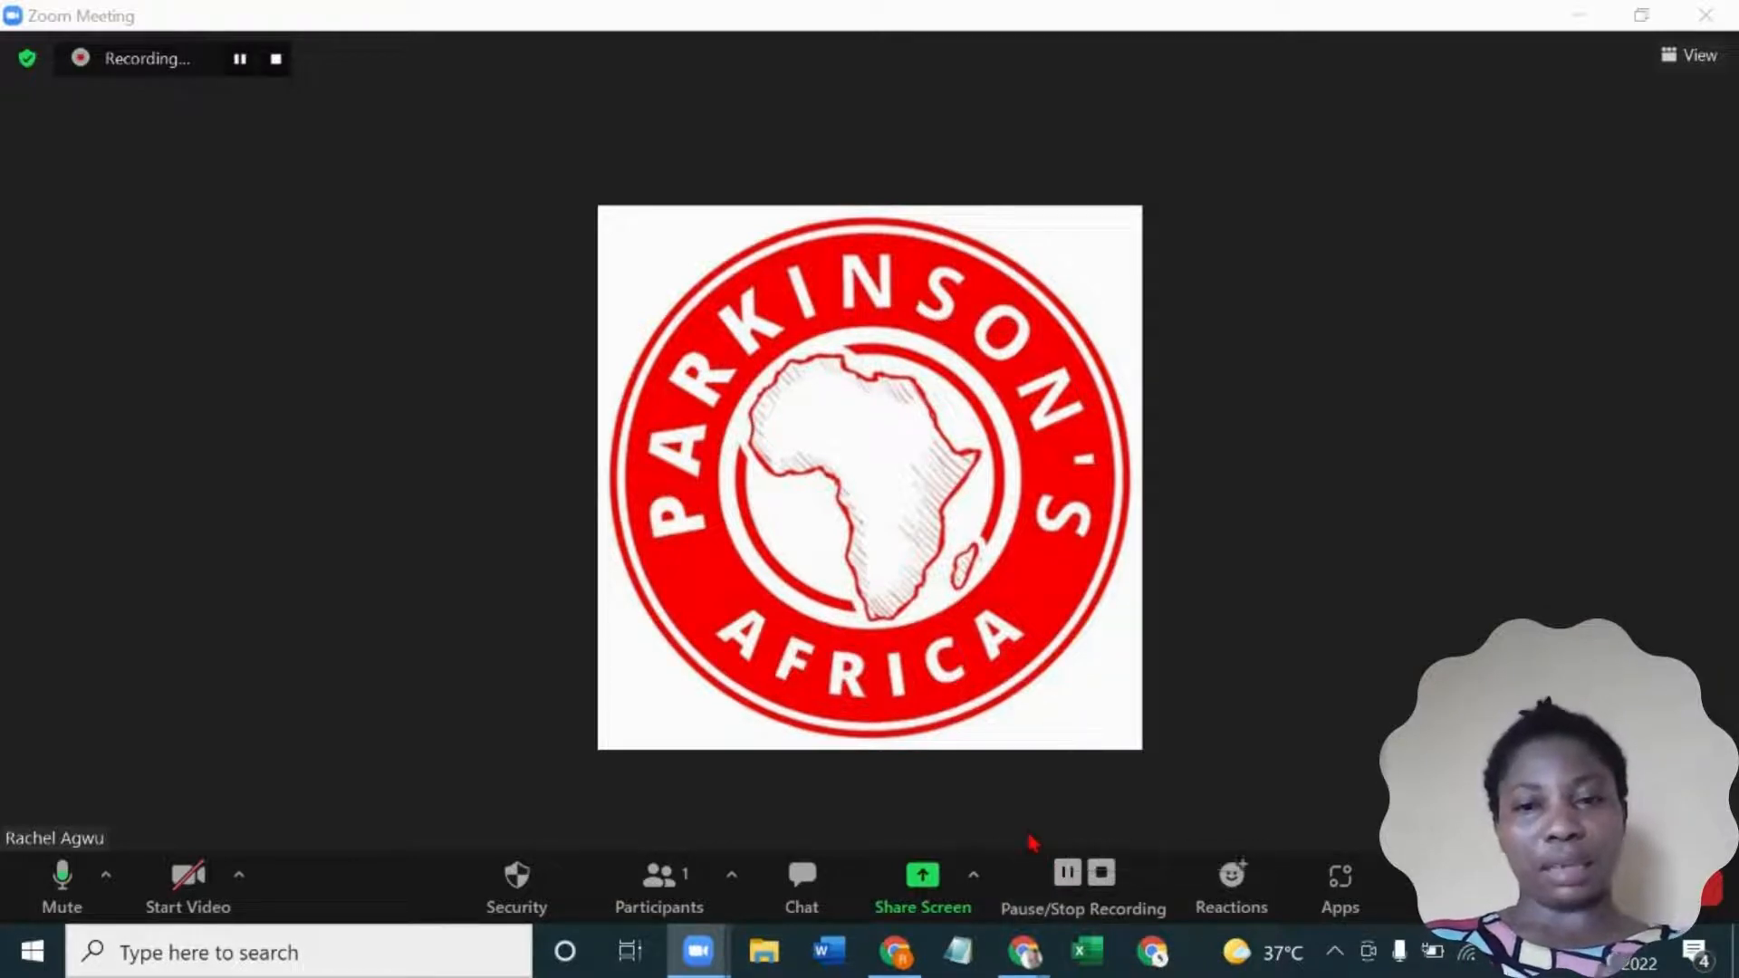
# - Share the Chrome window showing the untitled Canva video design in the meeting
pyautogui.click(922, 883)
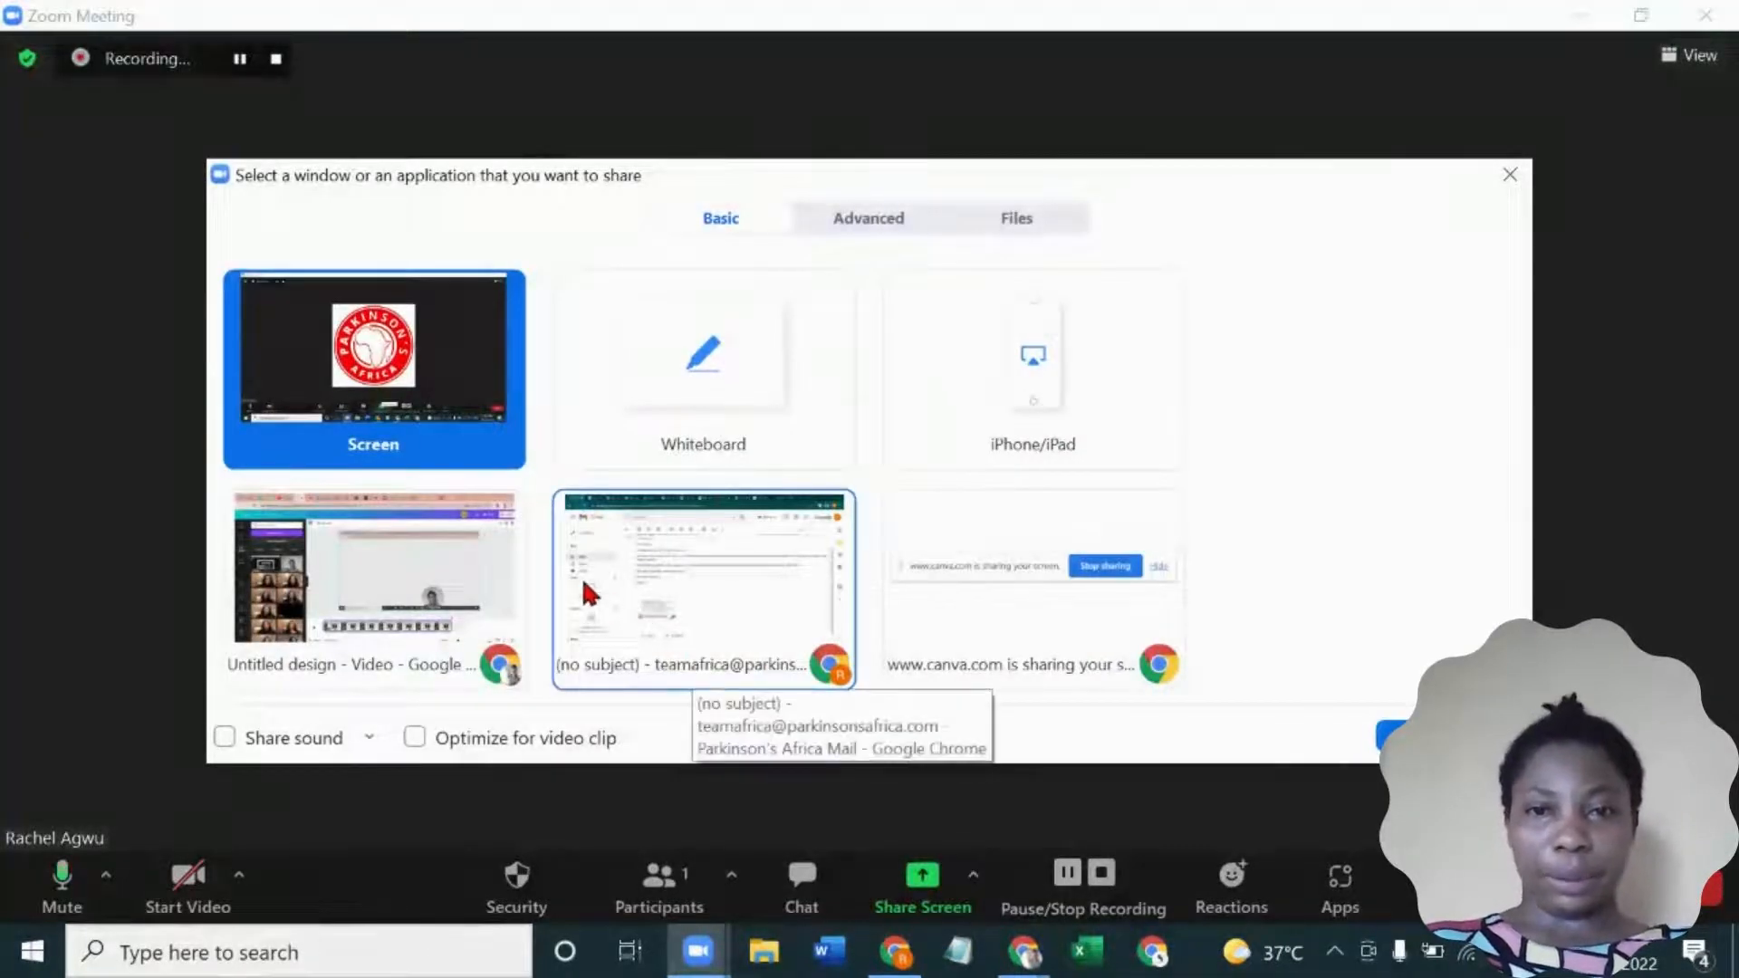
pyautogui.doubleClick(451, 567)
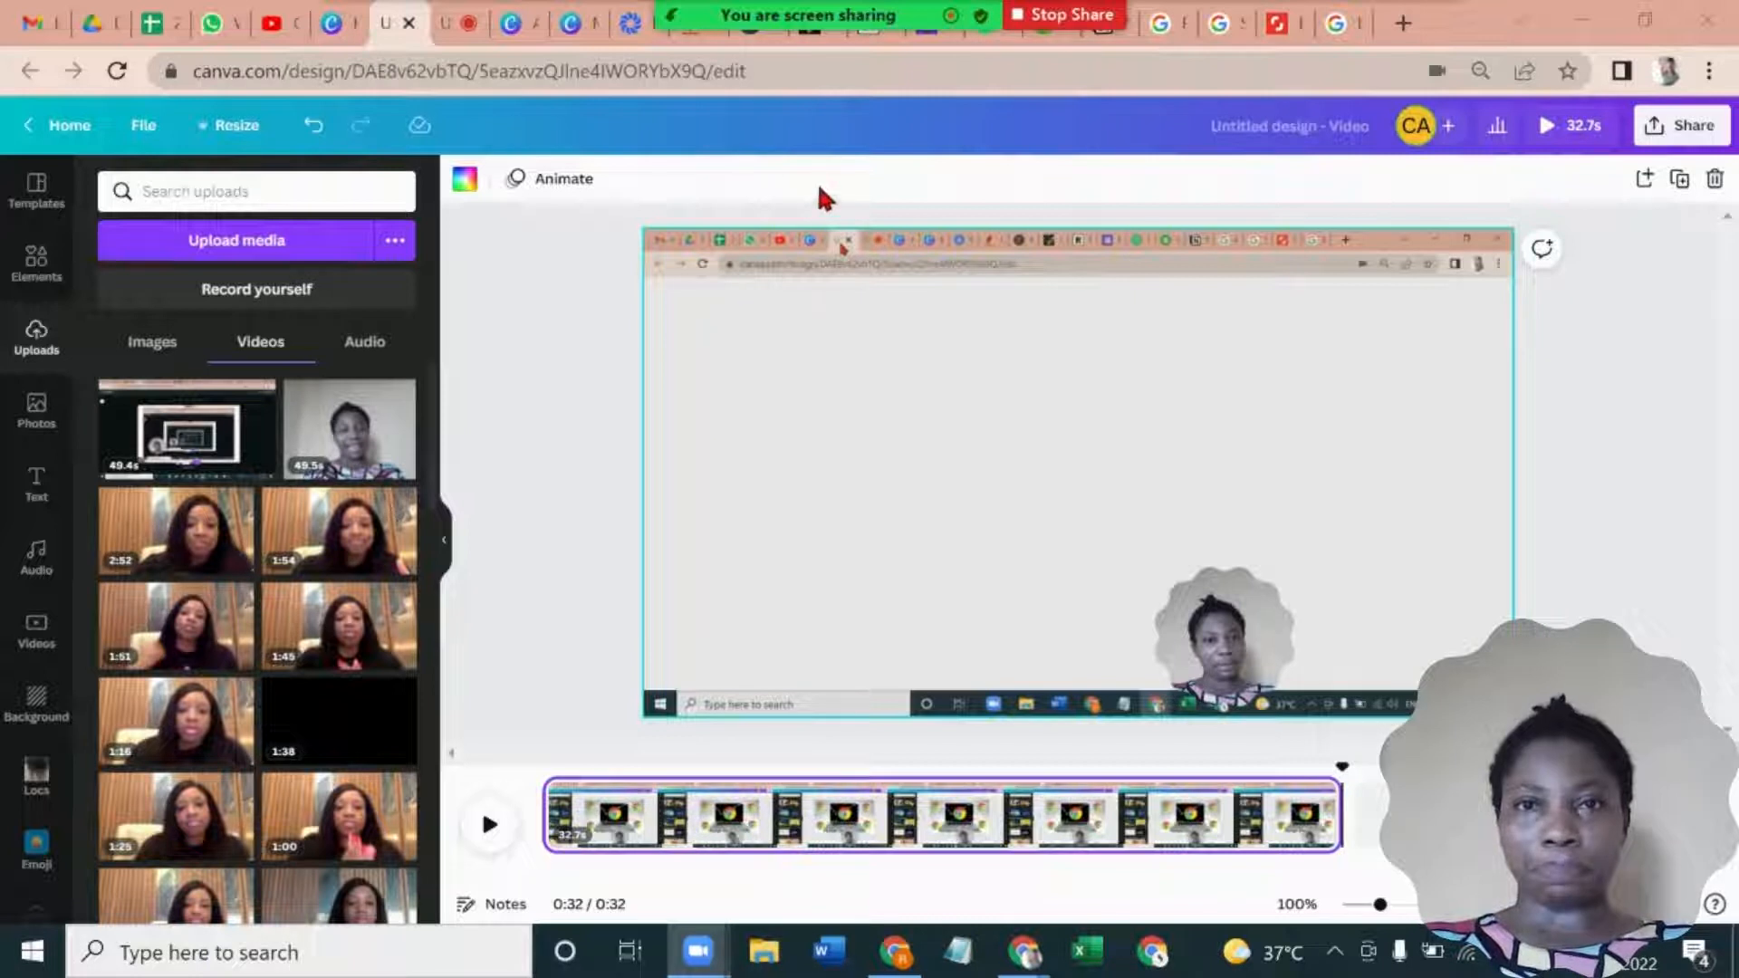
# - Turn on annotation for the shared window and draw a red rectangle outline around Canva's Uploads item
pyautogui.moveTo(901, 15)
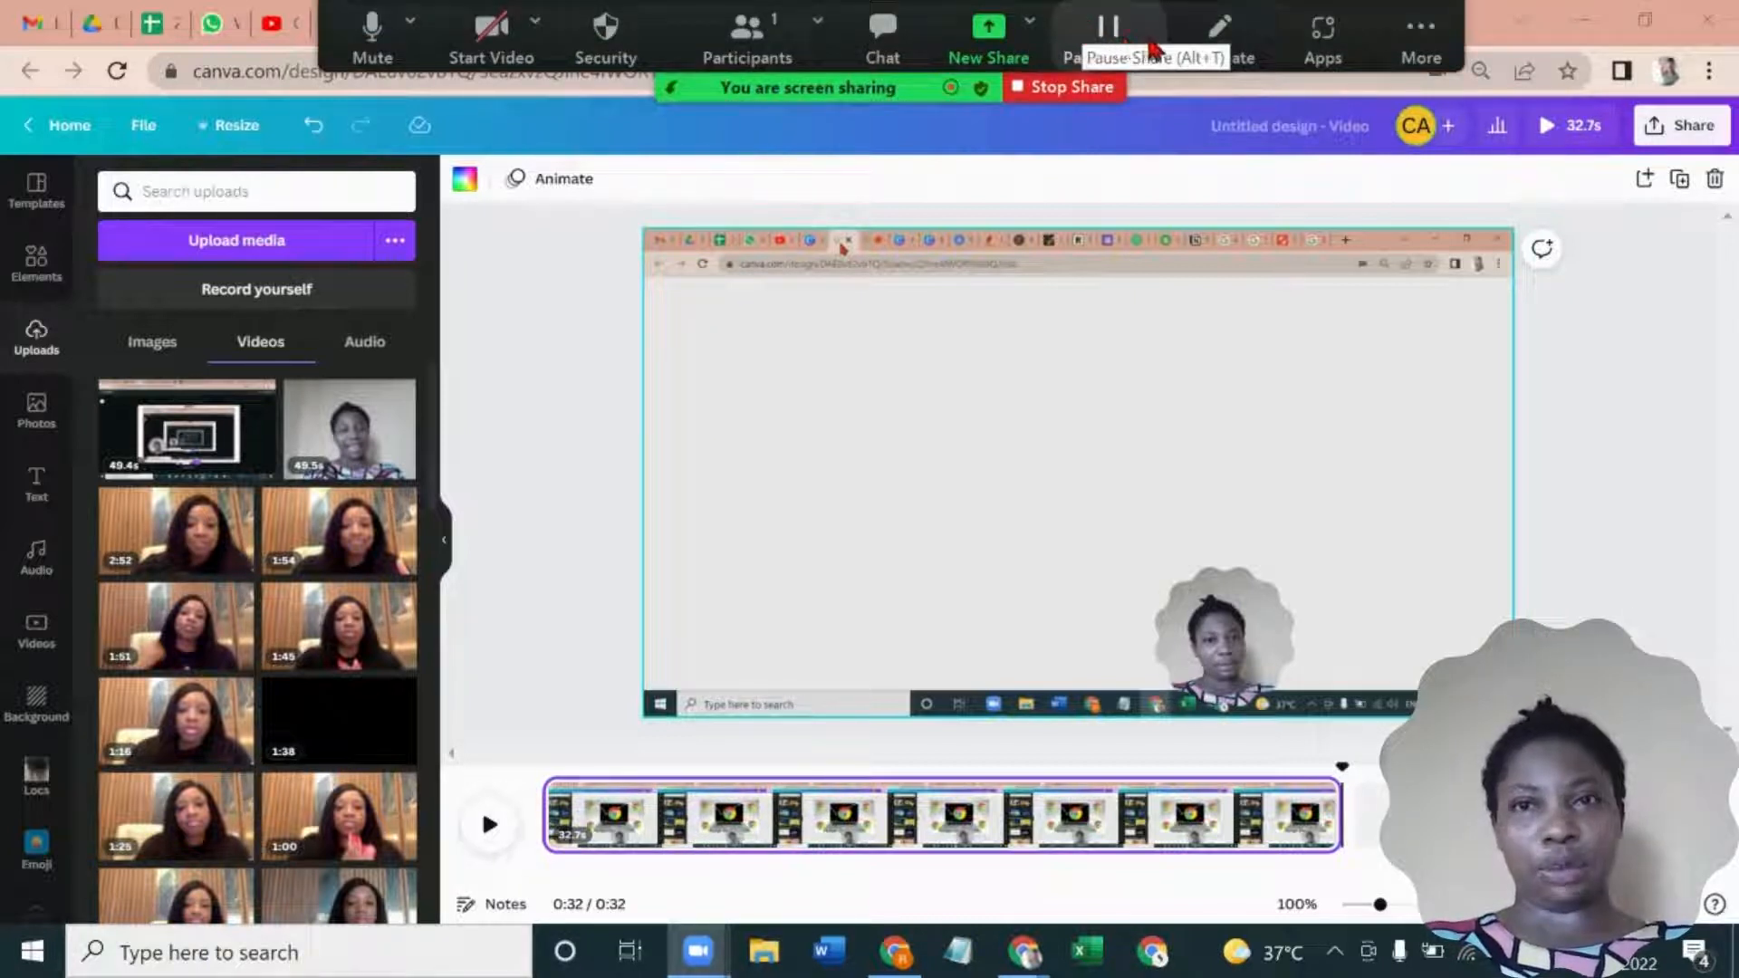
pyautogui.click(1255, 54)
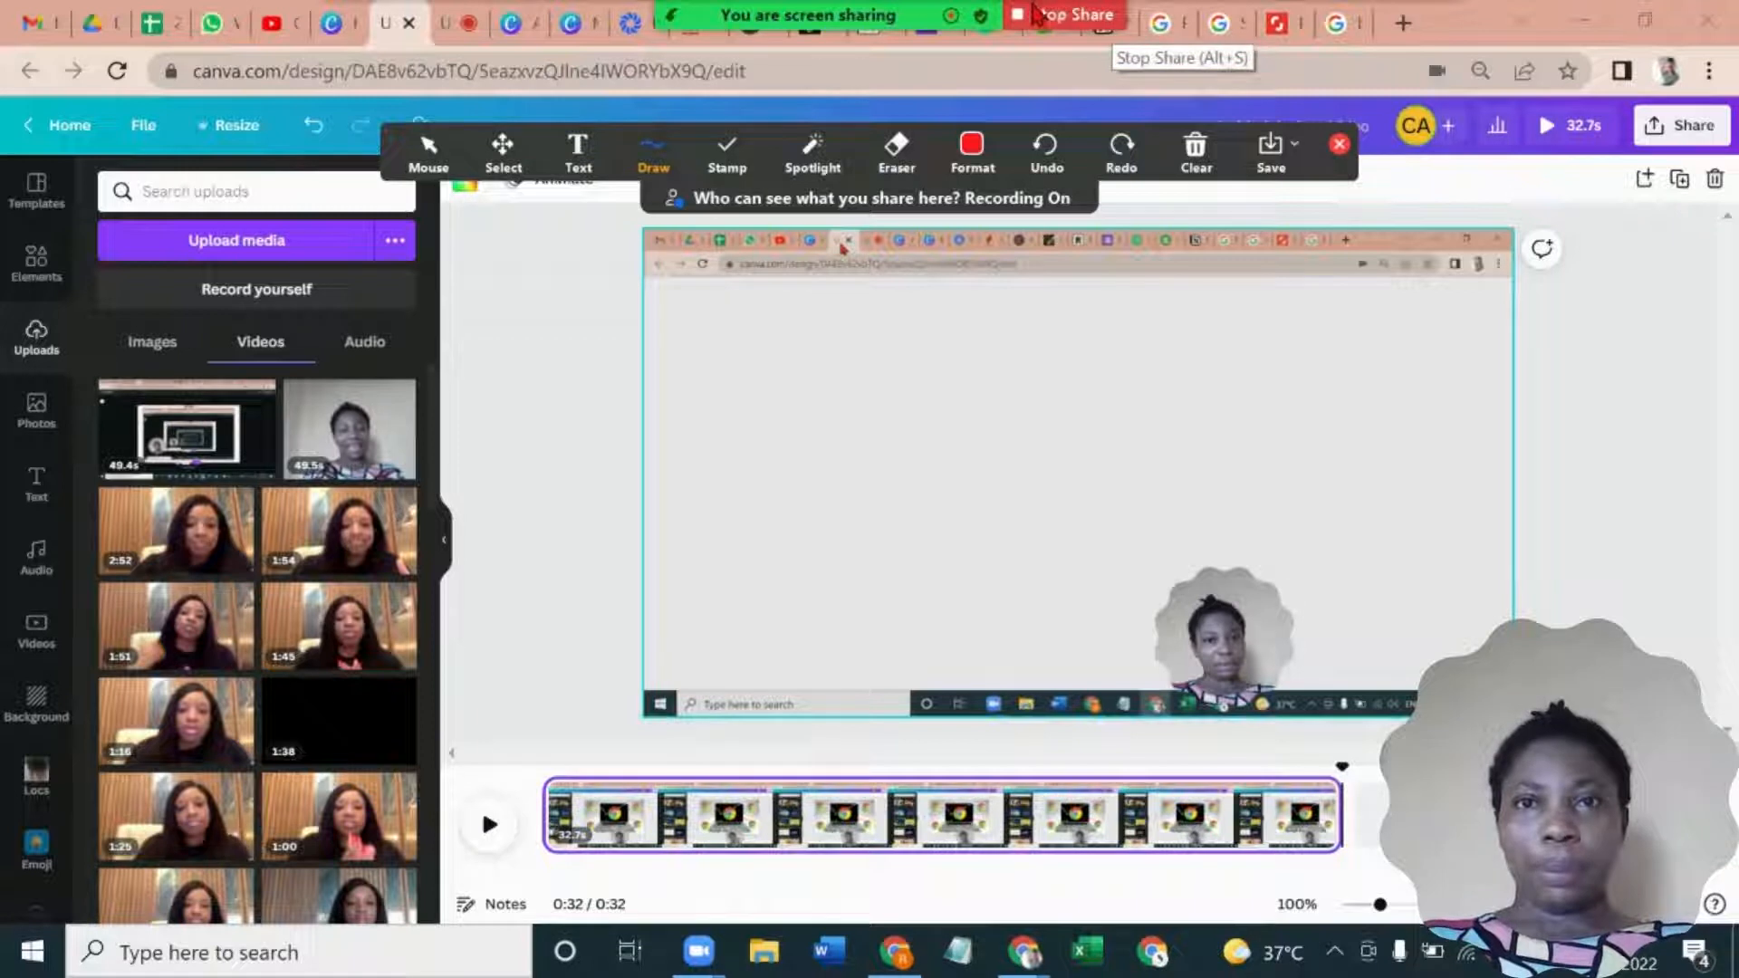
pyautogui.moveTo(1035, 18)
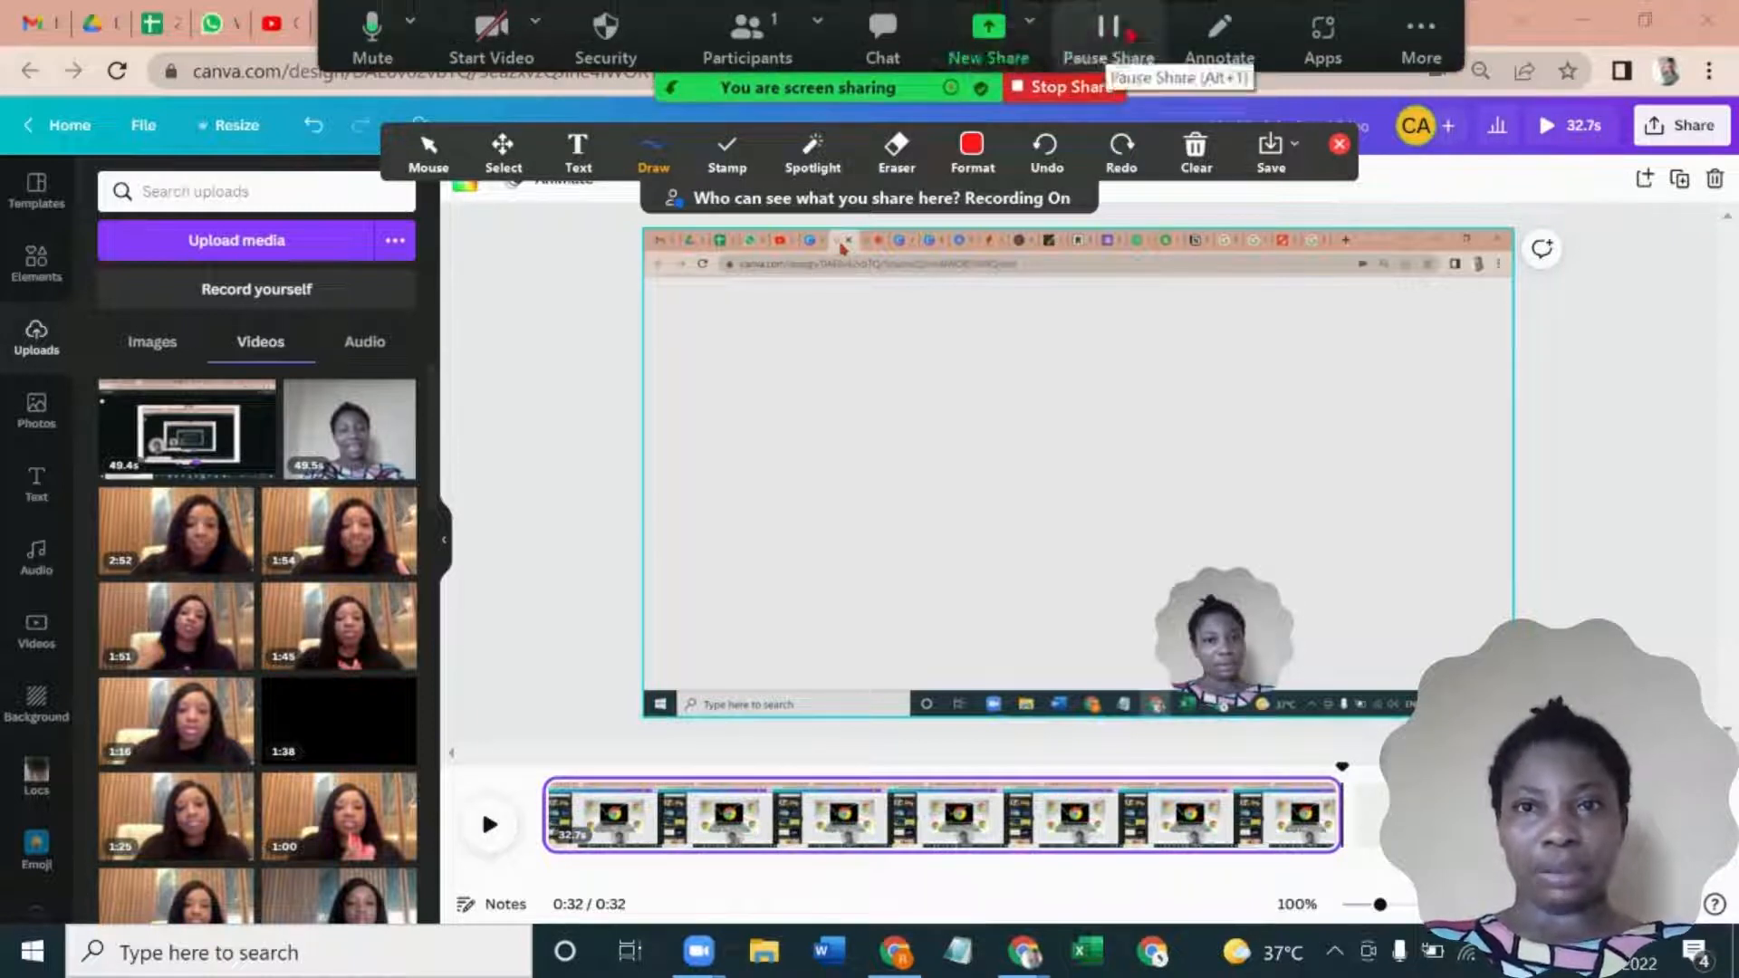
pyautogui.click(1186, 38)
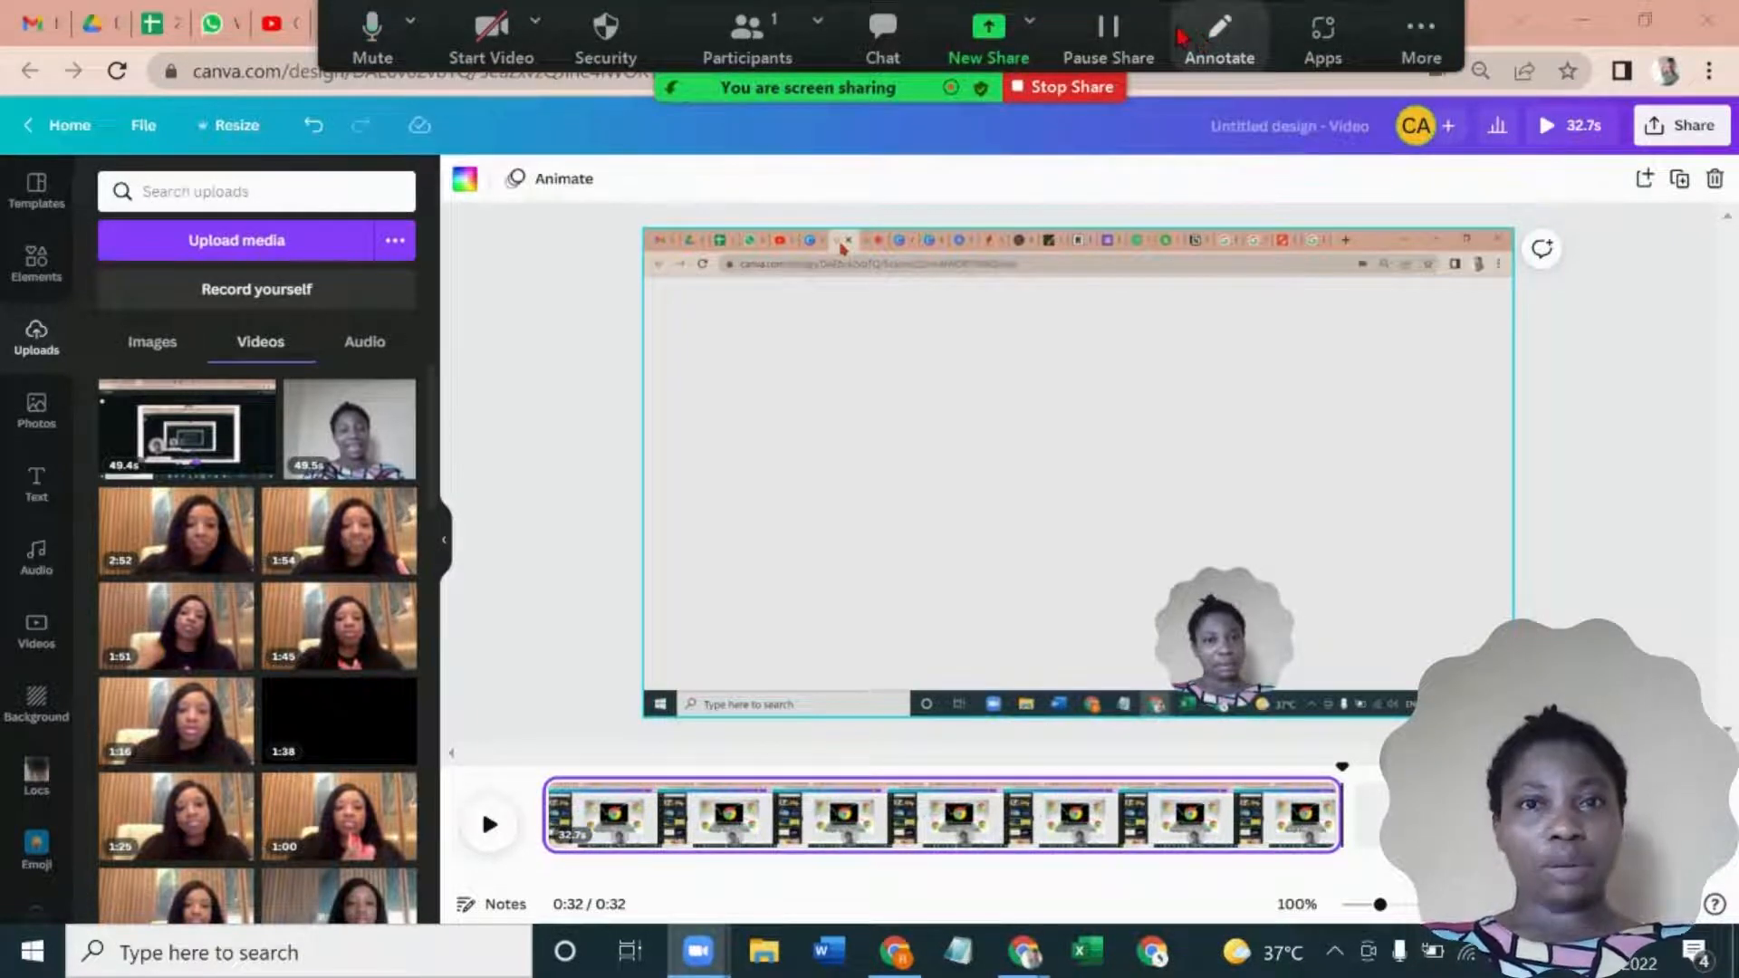
pyautogui.click(1221, 44)
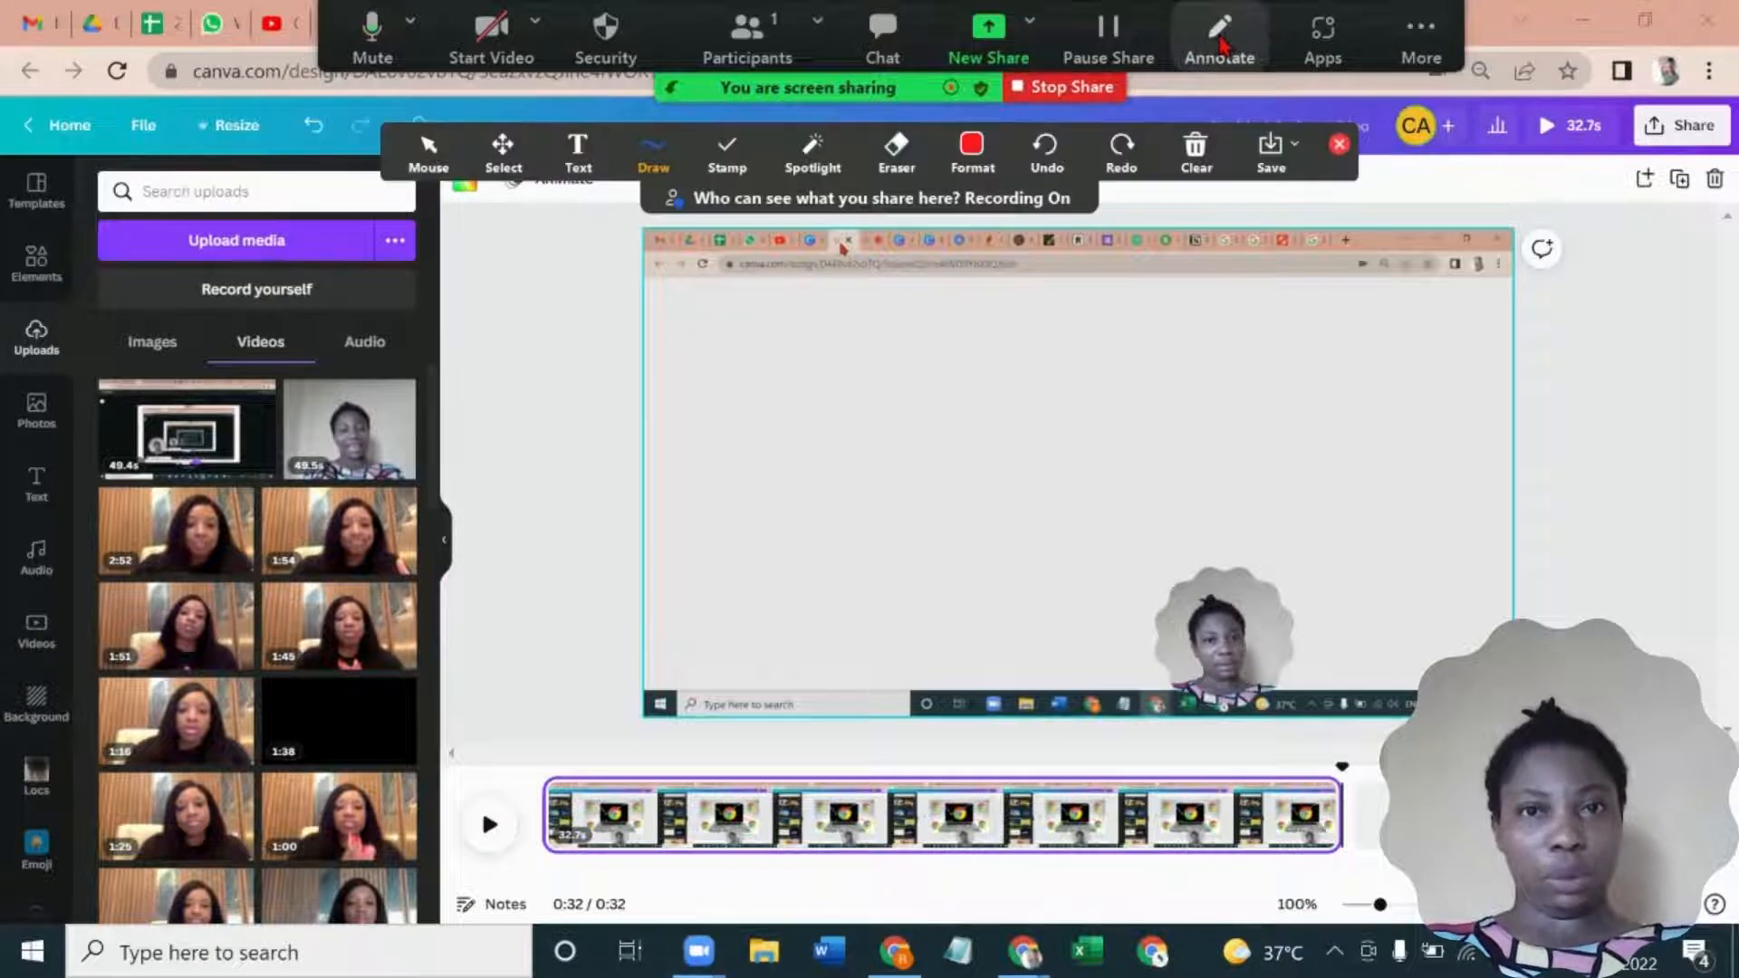
pyautogui.click(735, 148)
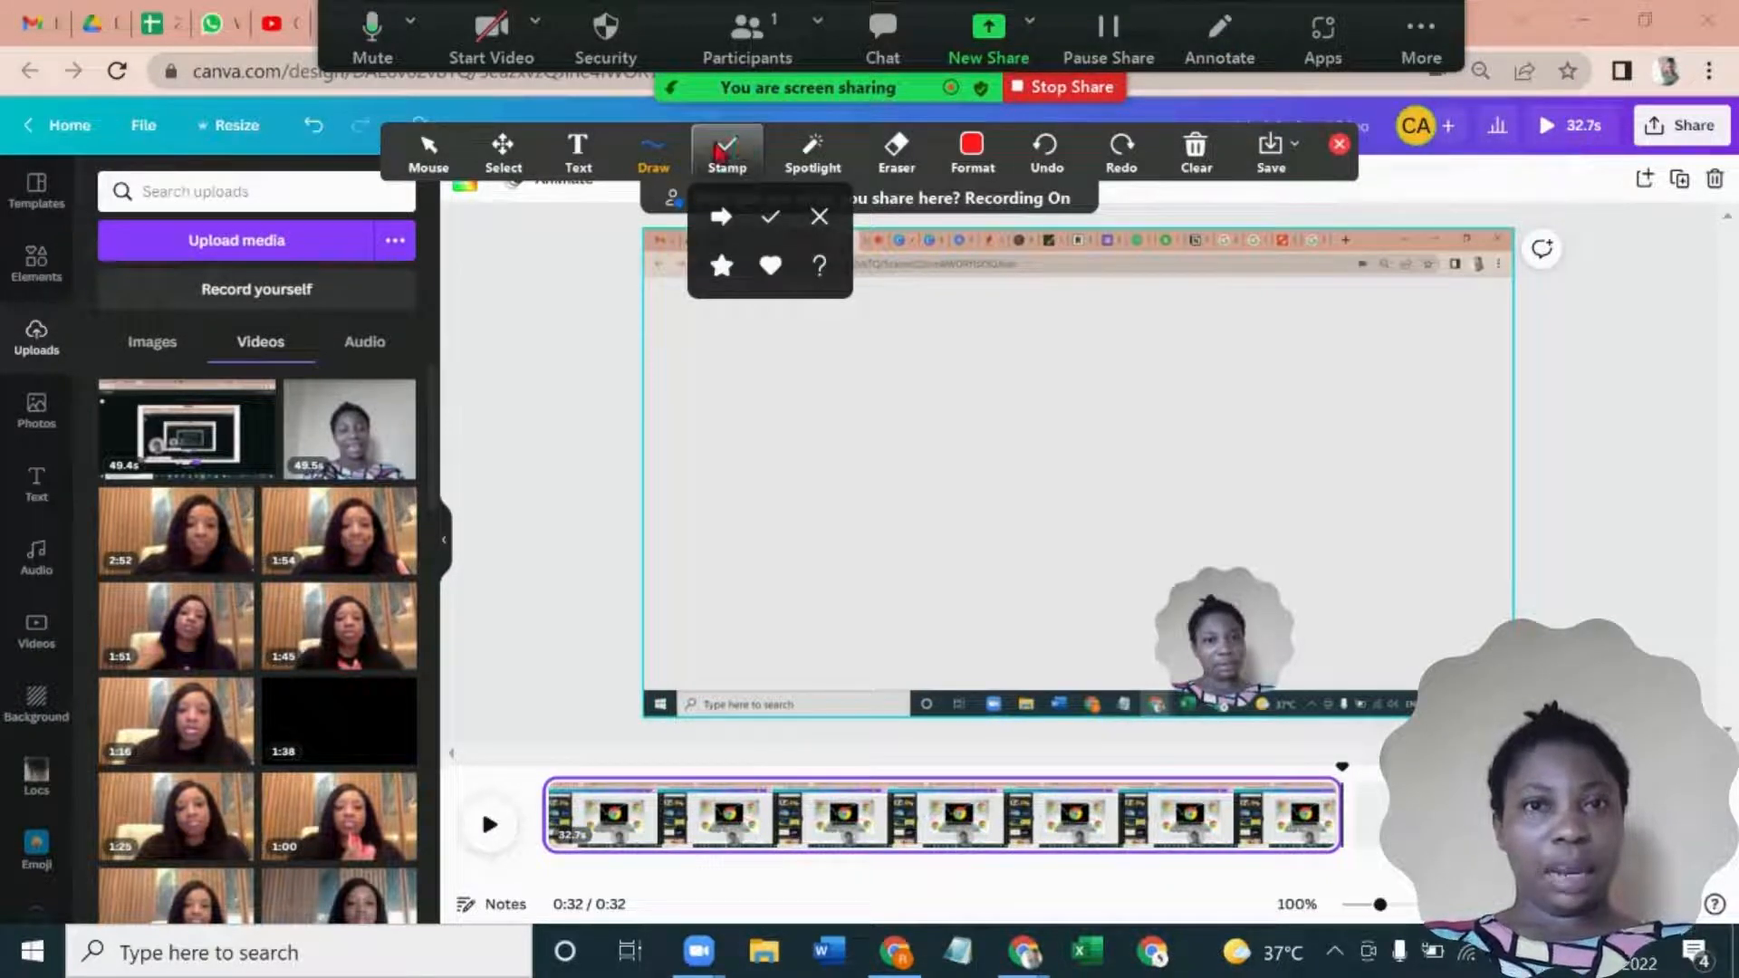
pyautogui.click(641, 161)
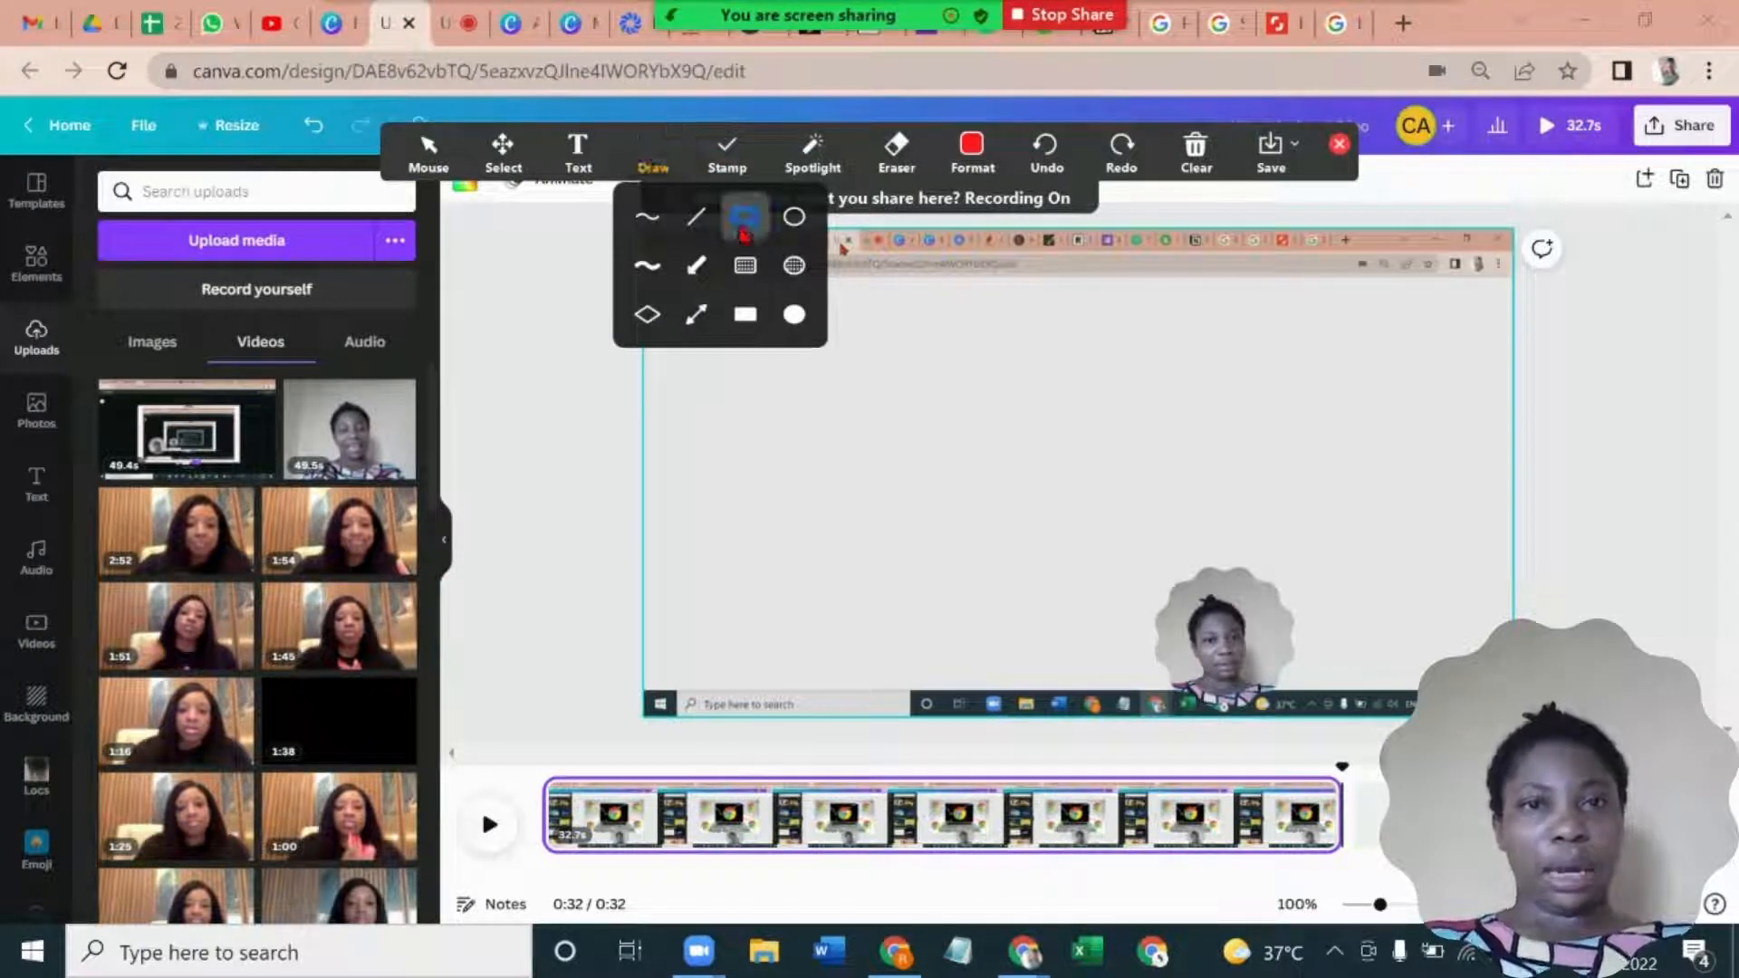
pyautogui.click(744, 218)
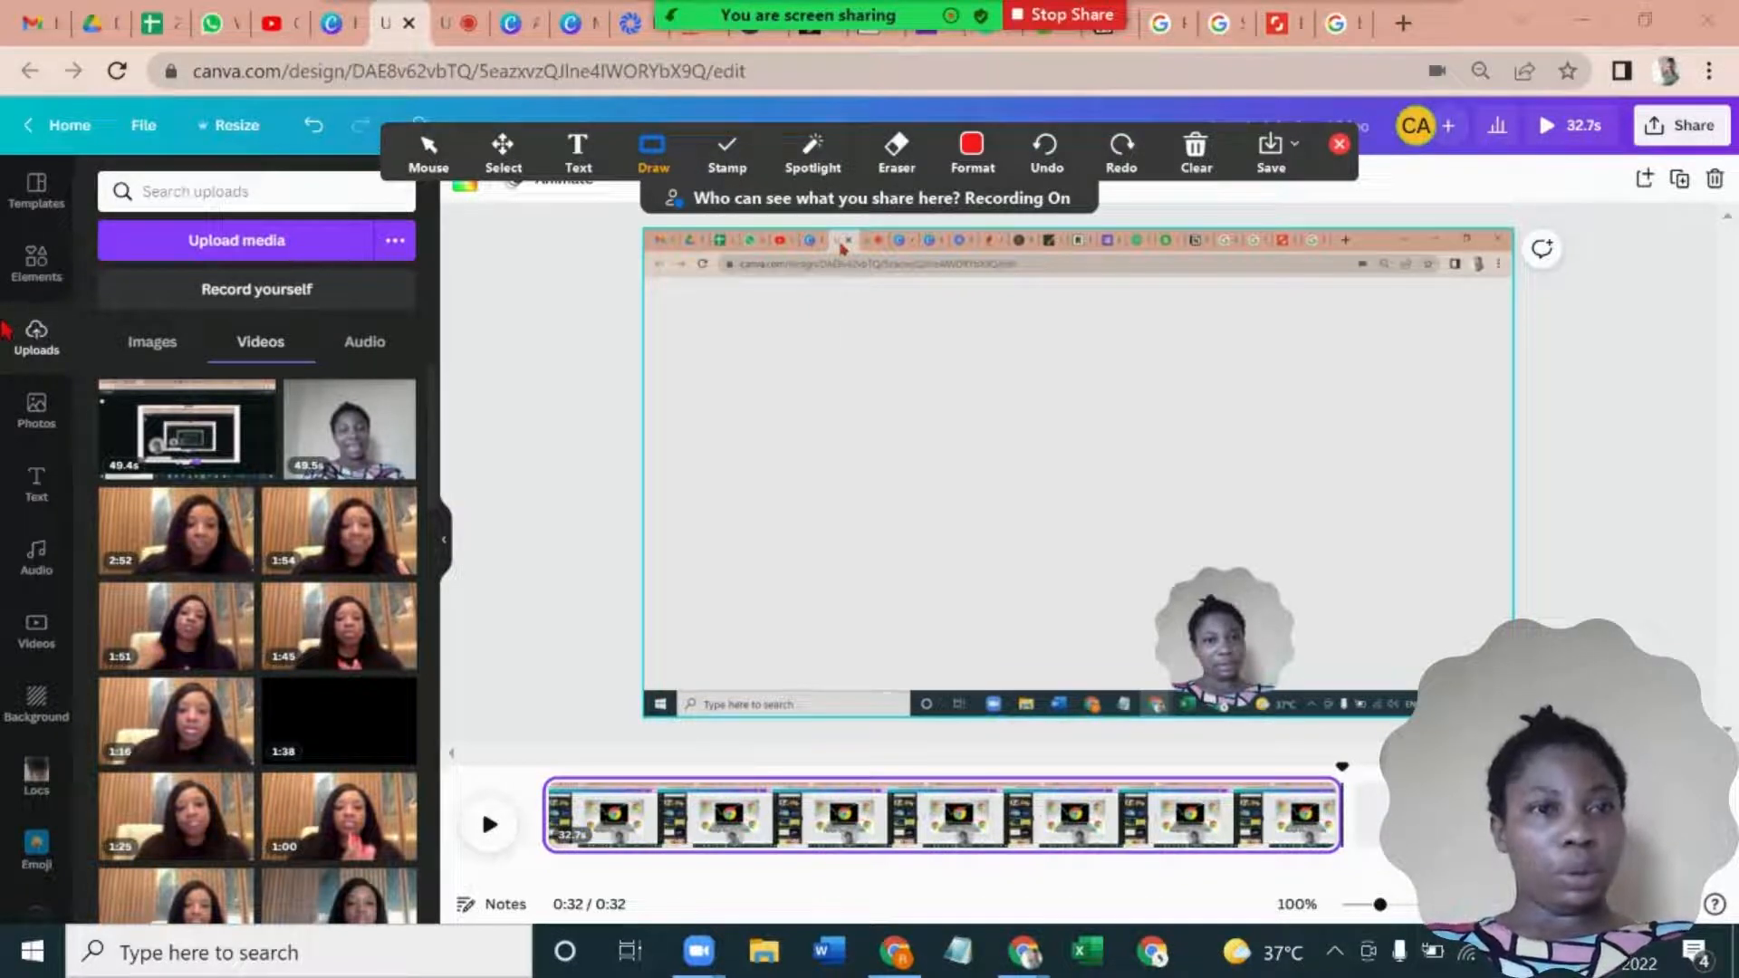
pyautogui.moveTo(4, 308)
pyautogui.mouseDown()
pyautogui.moveTo(60, 340)
pyautogui.moveTo(95, 392)
pyautogui.moveTo(83, 372)
pyautogui.mouseUp()
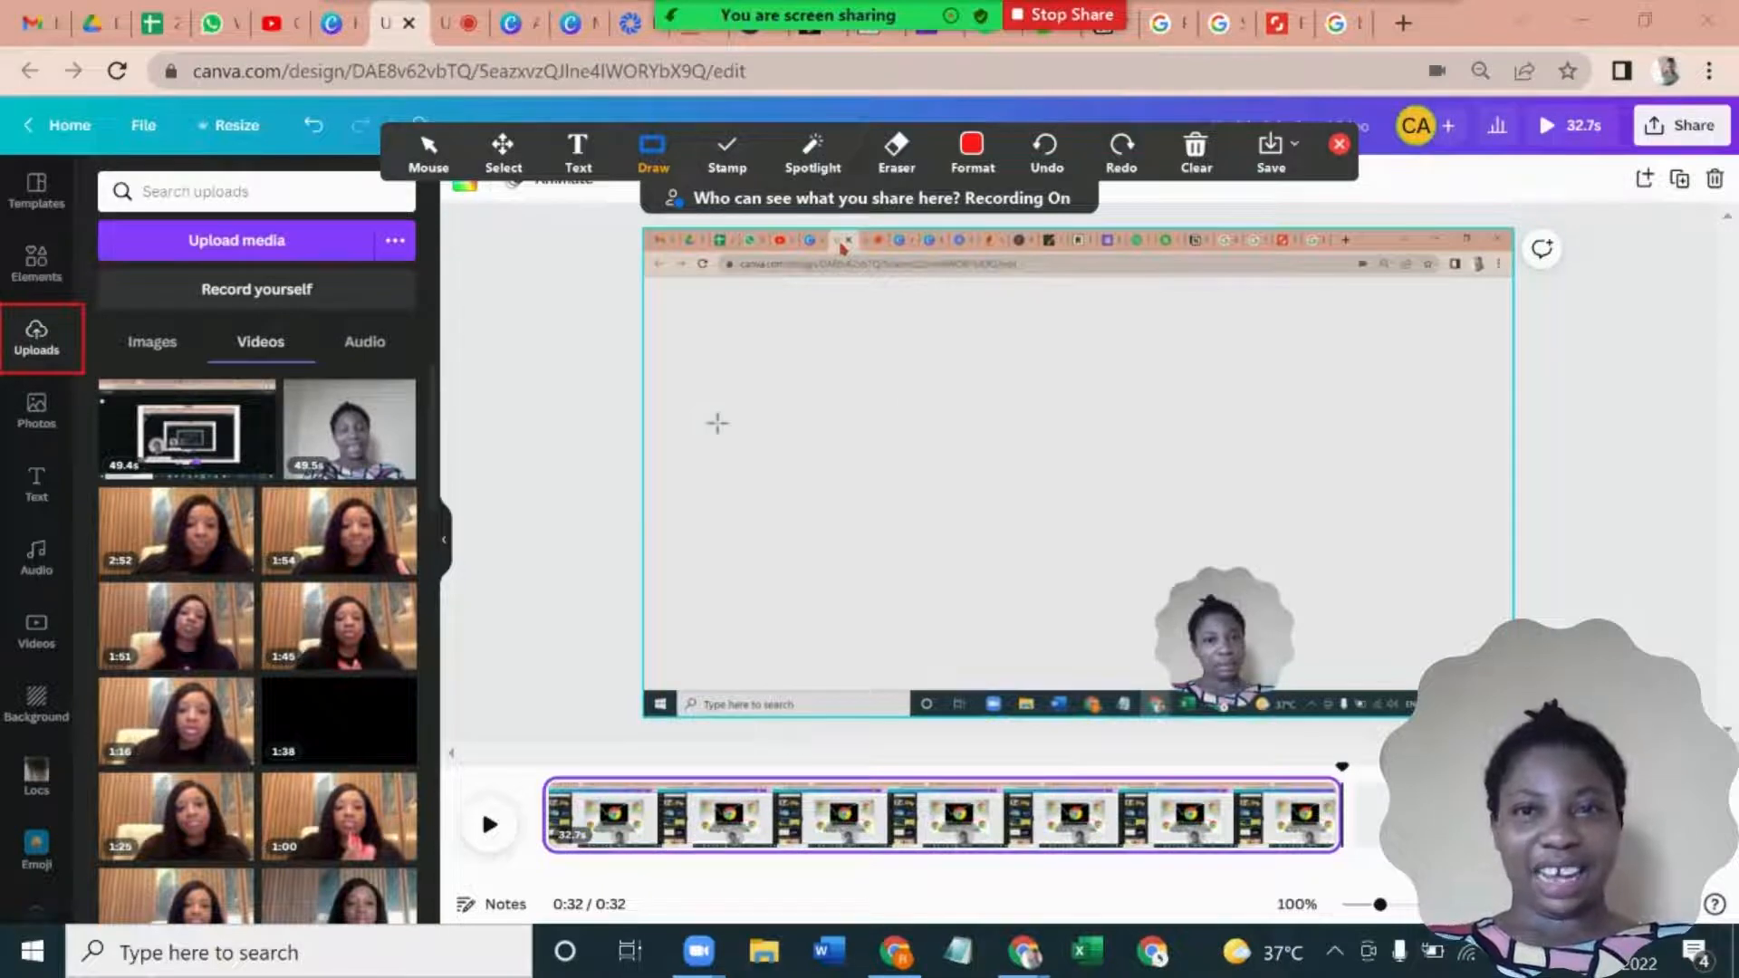
# - Draw red rectangle outlines around Record yourself and around two sidebar items inside the video preview
pyautogui.click(649, 170)
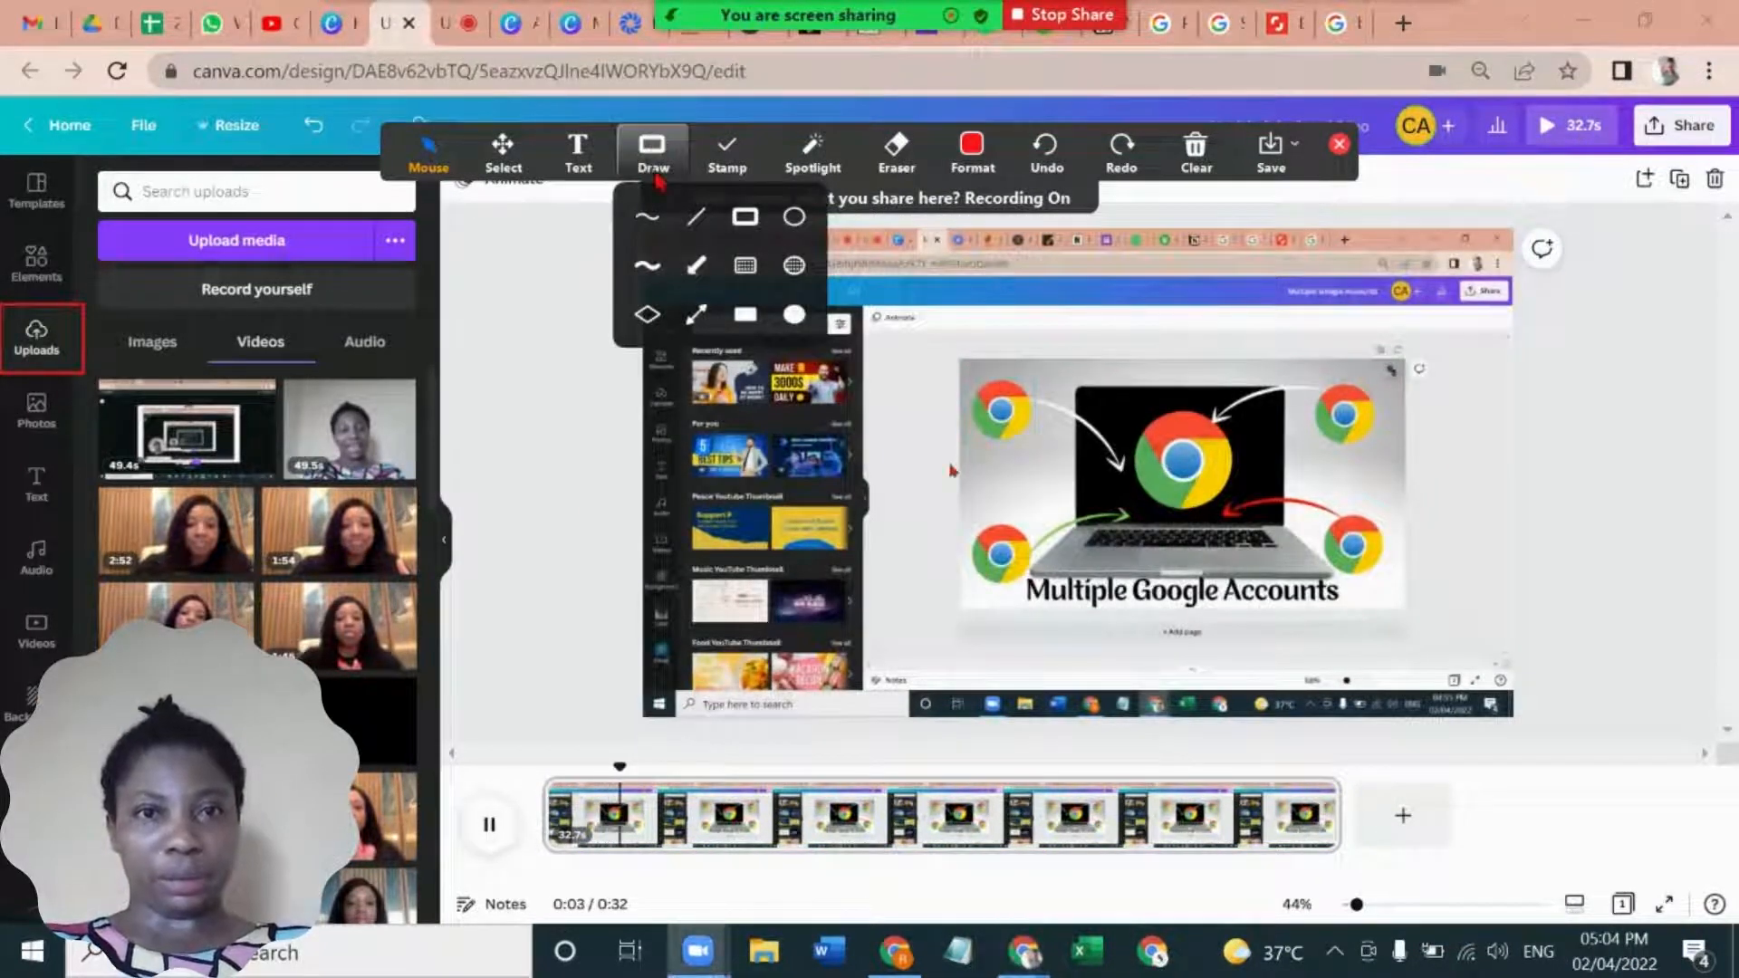
pyautogui.click(744, 216)
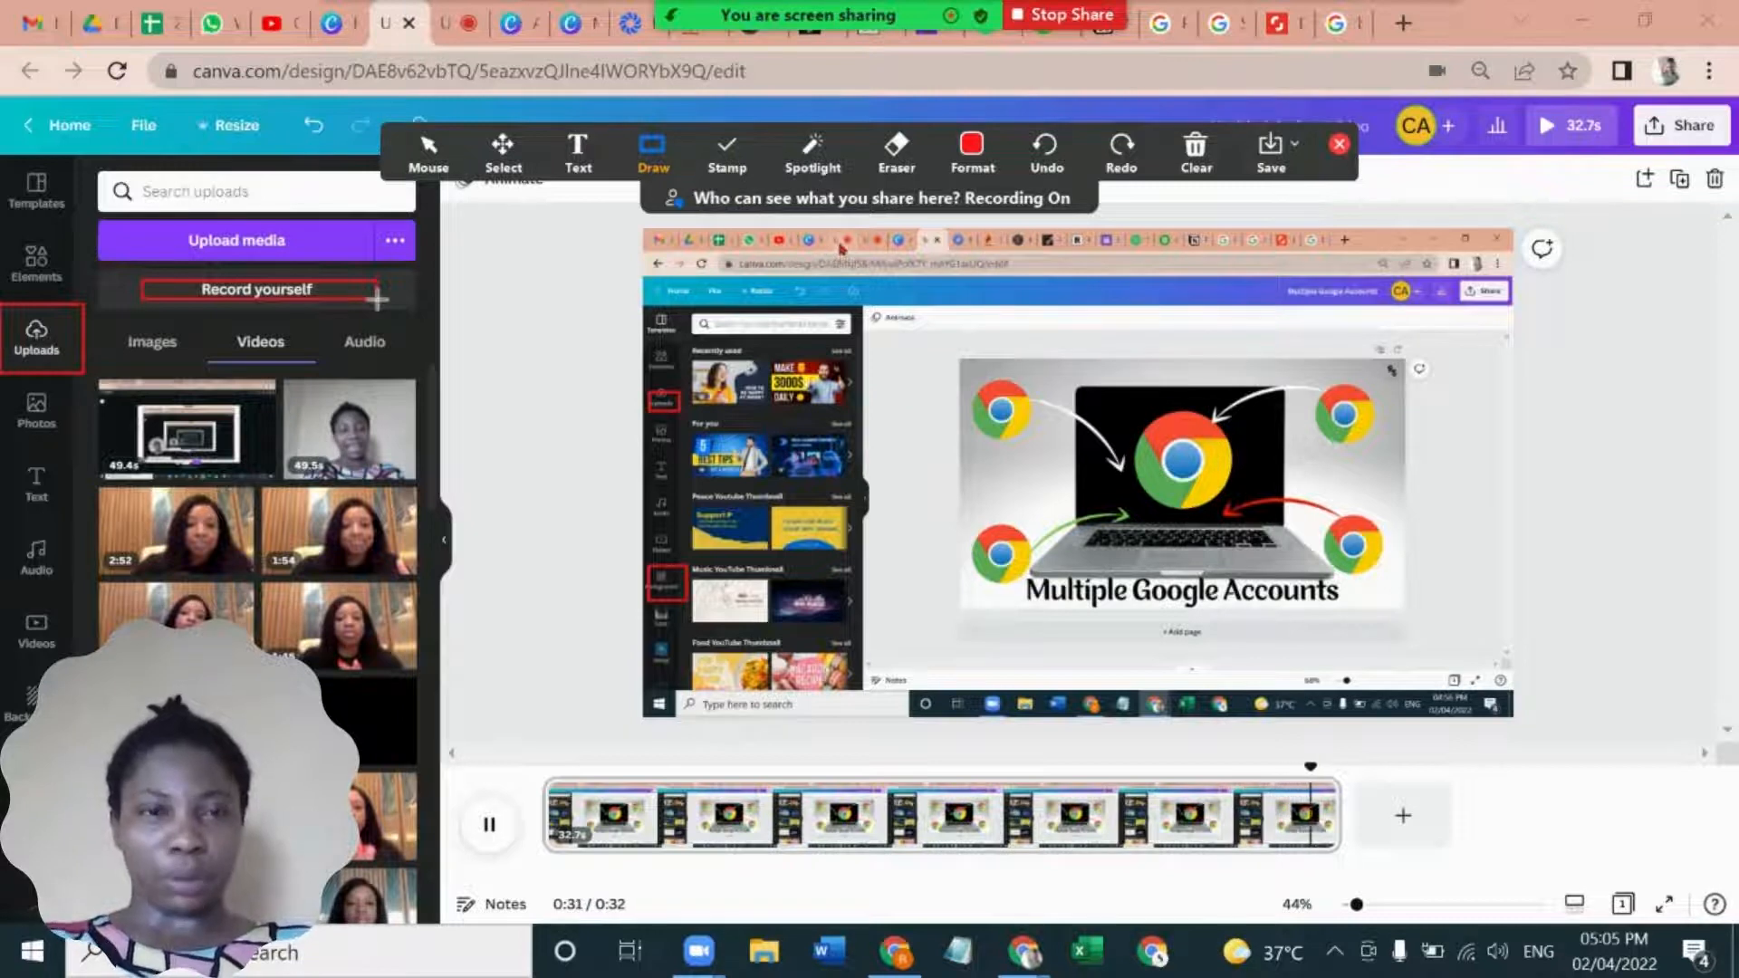
# - Look at the spotlight and format options and set the annotation color to dark red
pyautogui.click(815, 154)
pyautogui.click(978, 161)
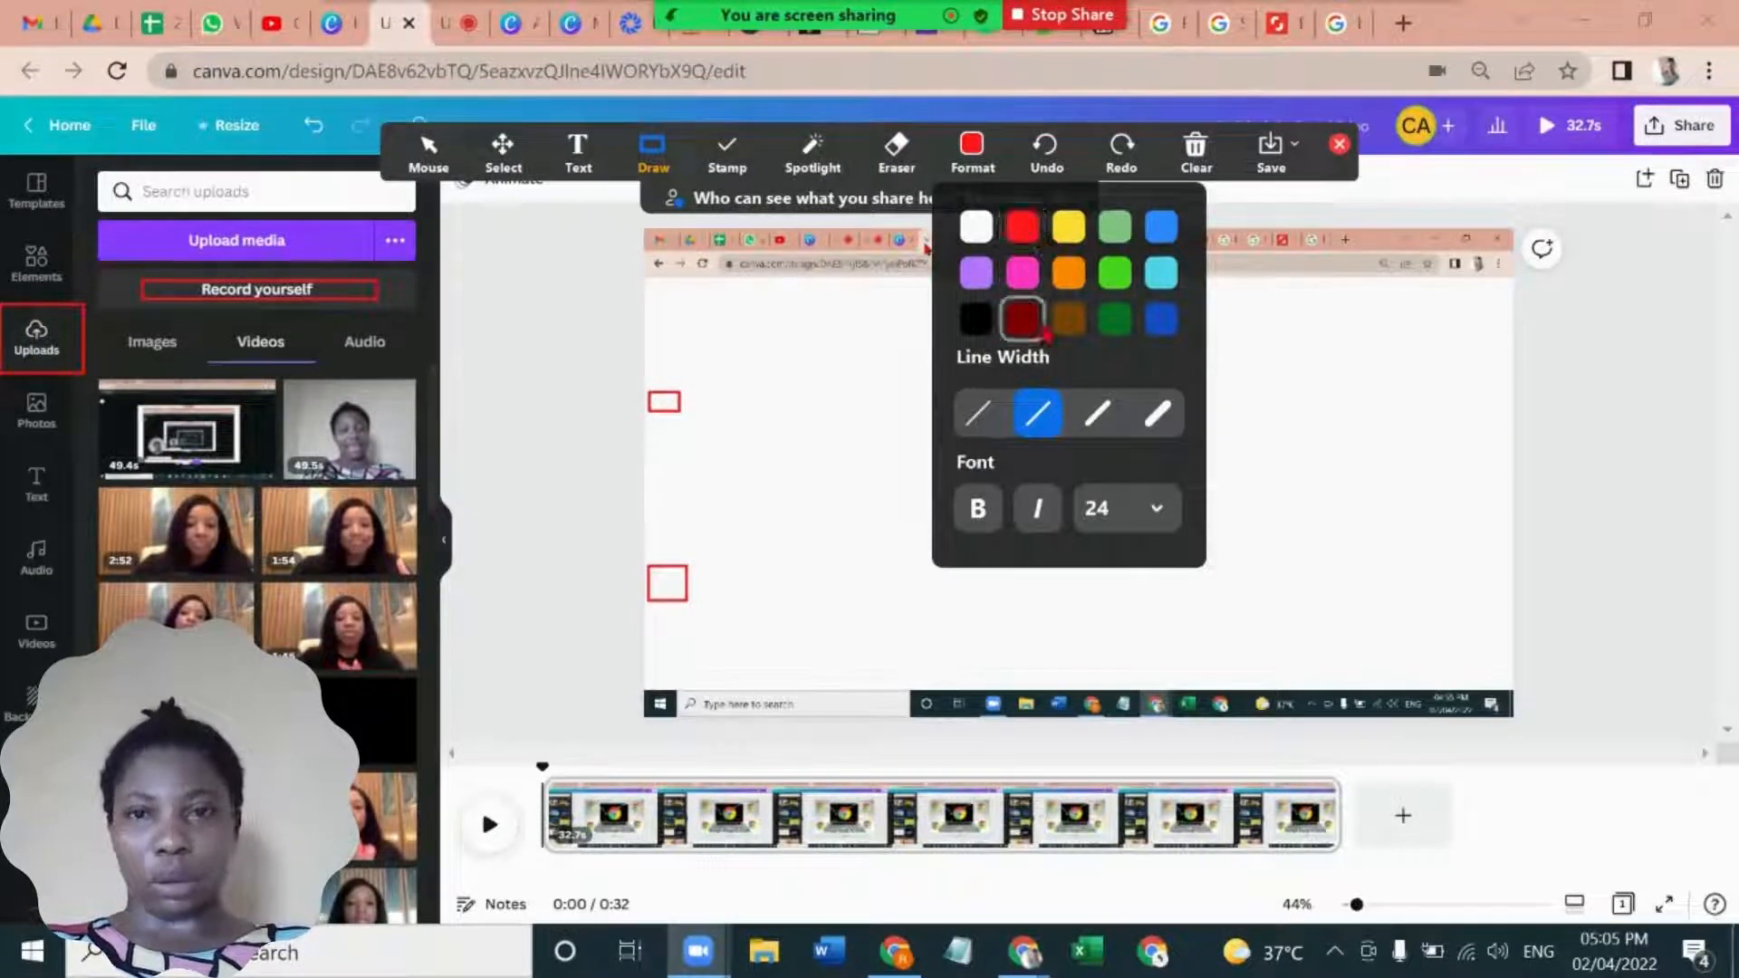
pyautogui.click(1021, 319)
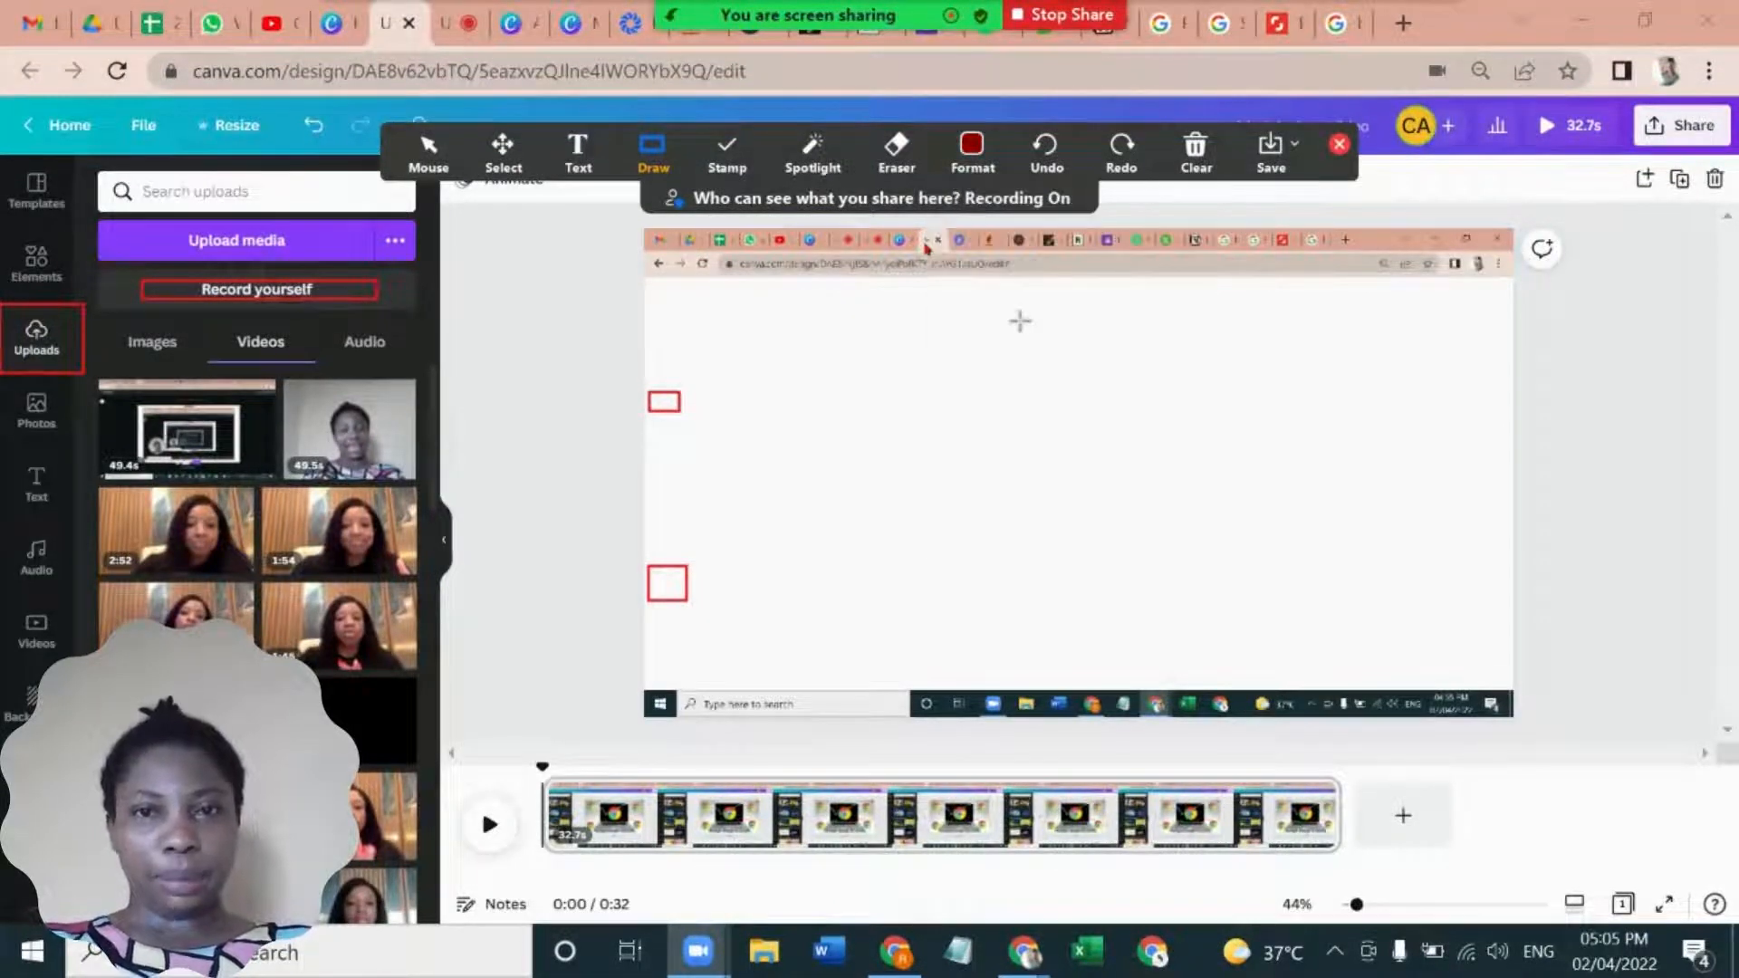
pyautogui.click(974, 163)
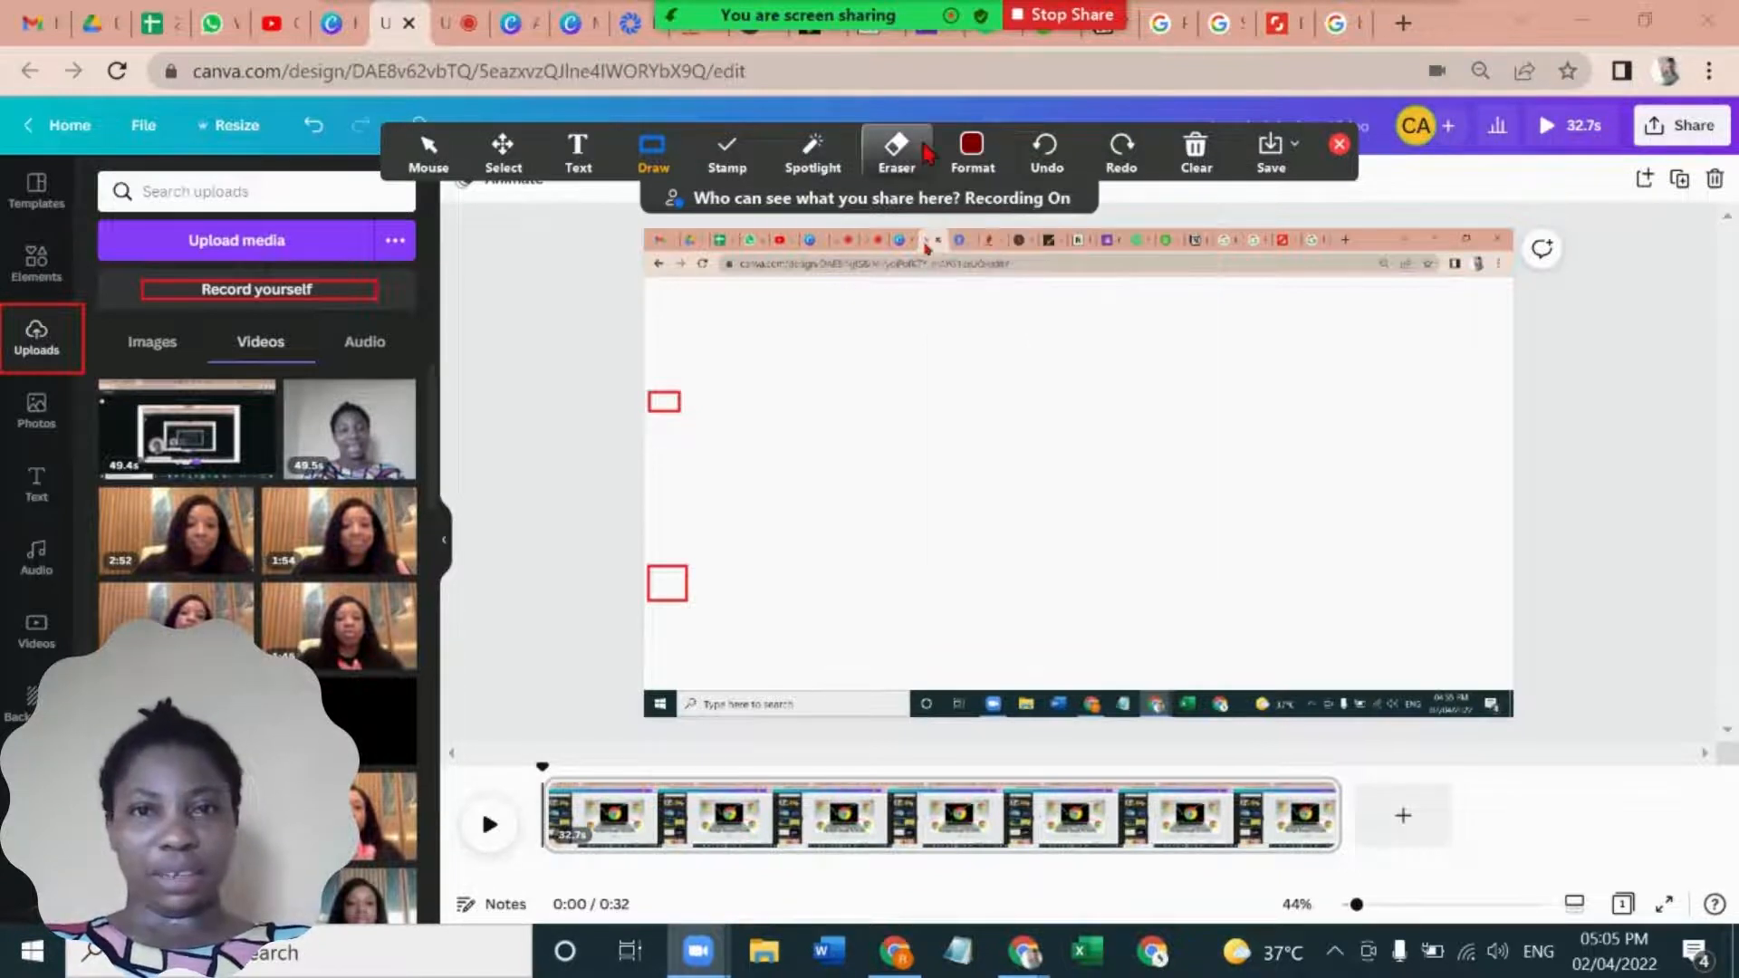
pyautogui.click(968, 153)
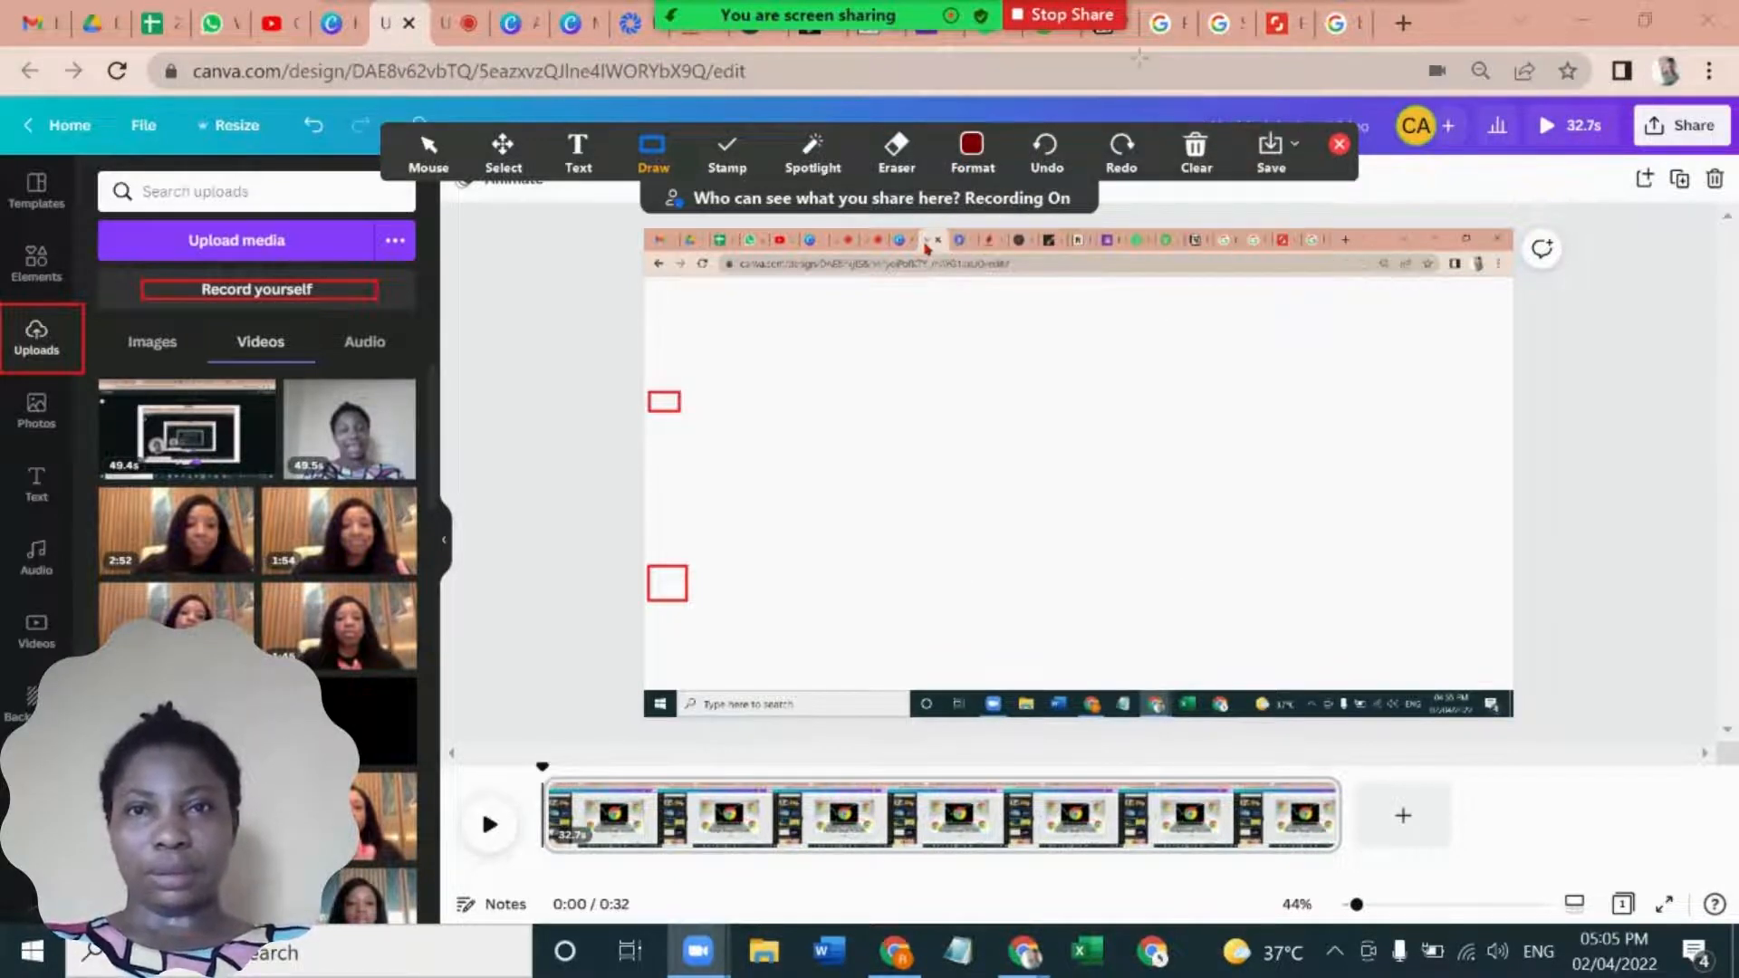
# - Stop sharing the screen and pause the meeting recording
pyautogui.click(1091, 27)
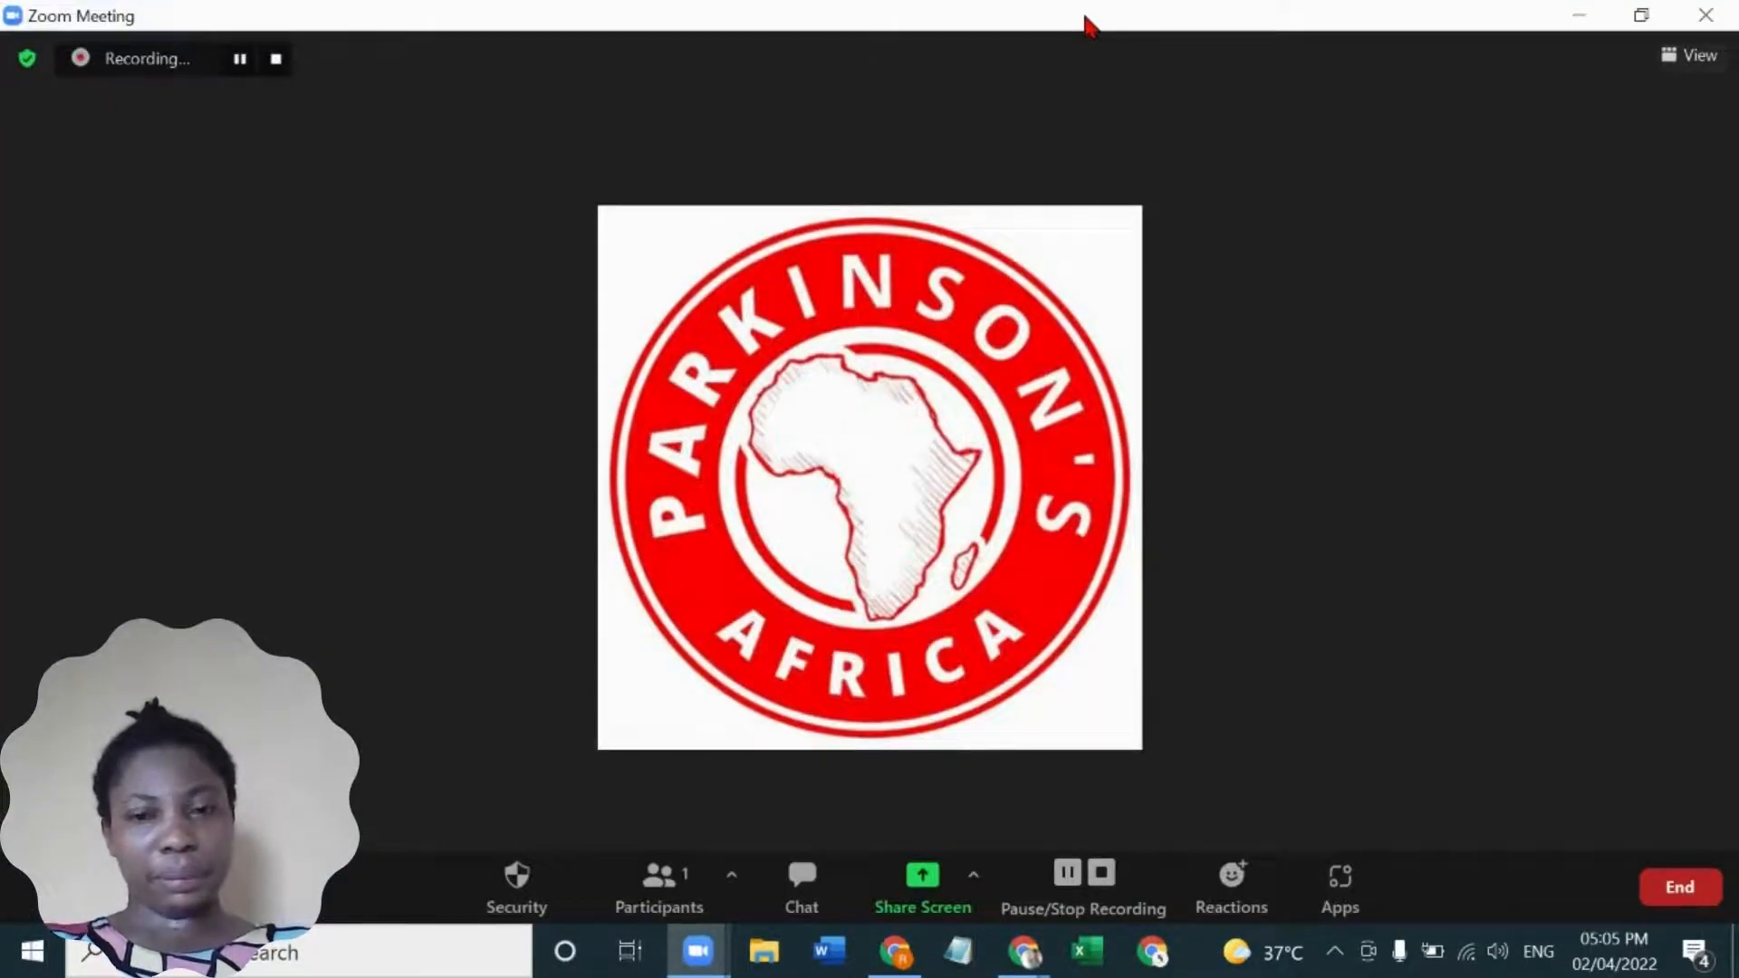
pyautogui.click(1078, 874)
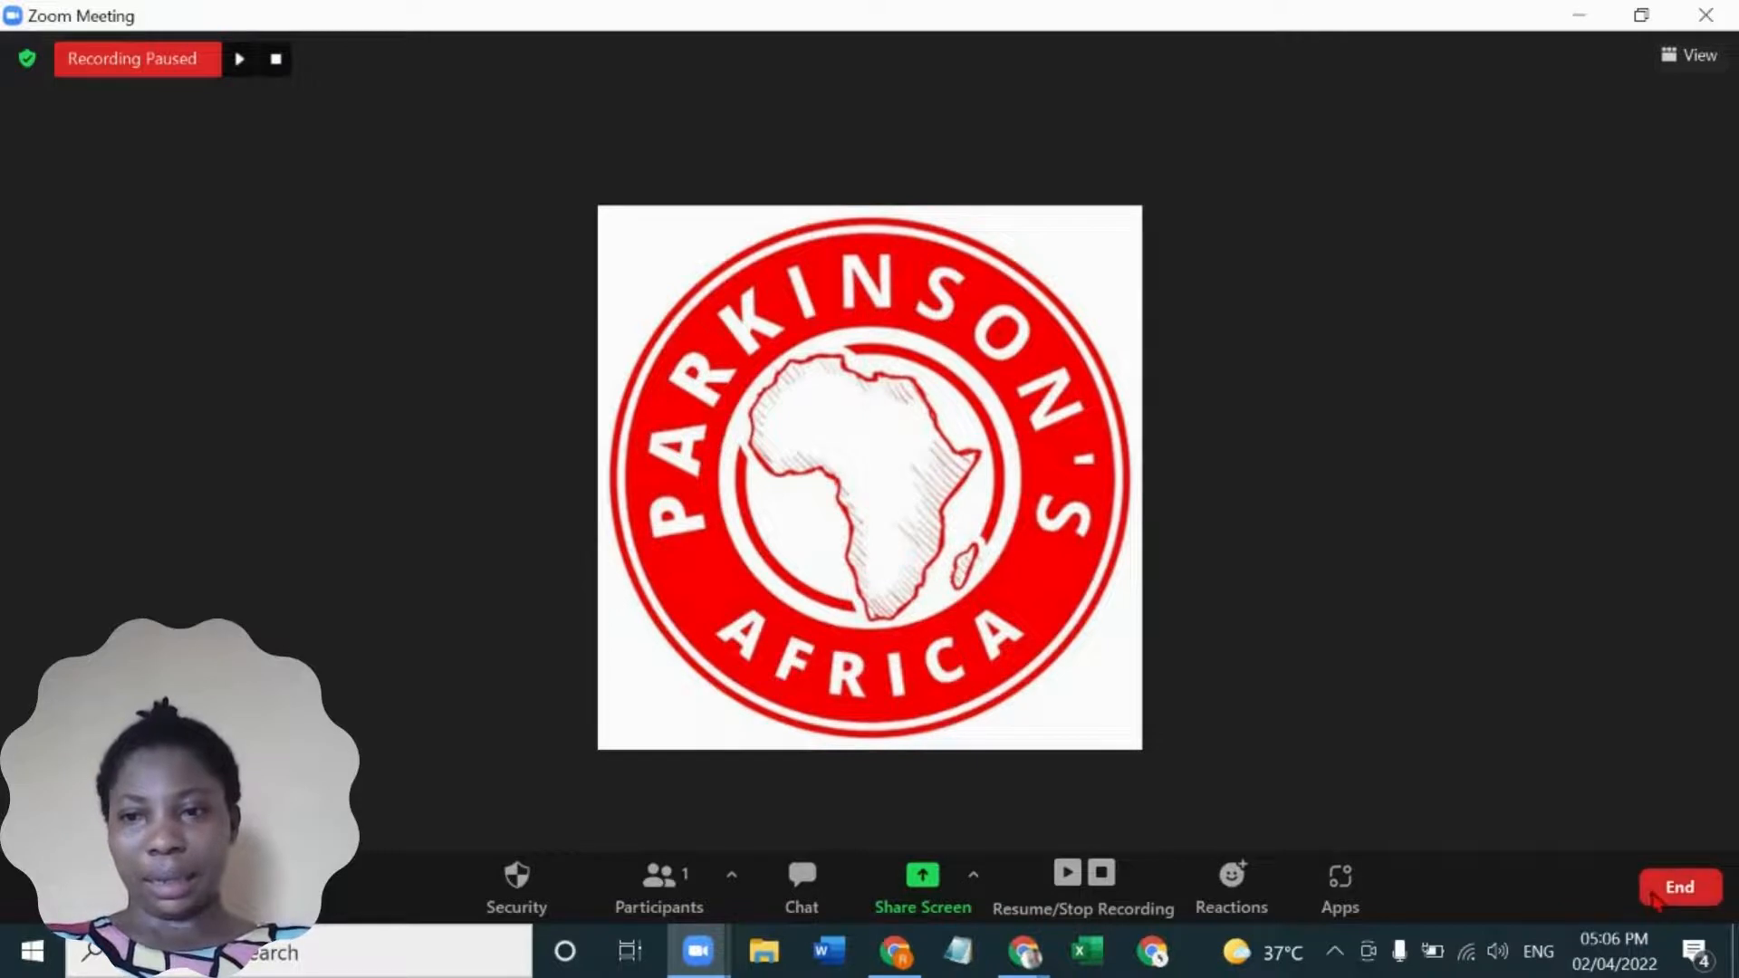
# - End the meeting for all participants and let Zoom convert the recording
pyautogui.click(1663, 895)
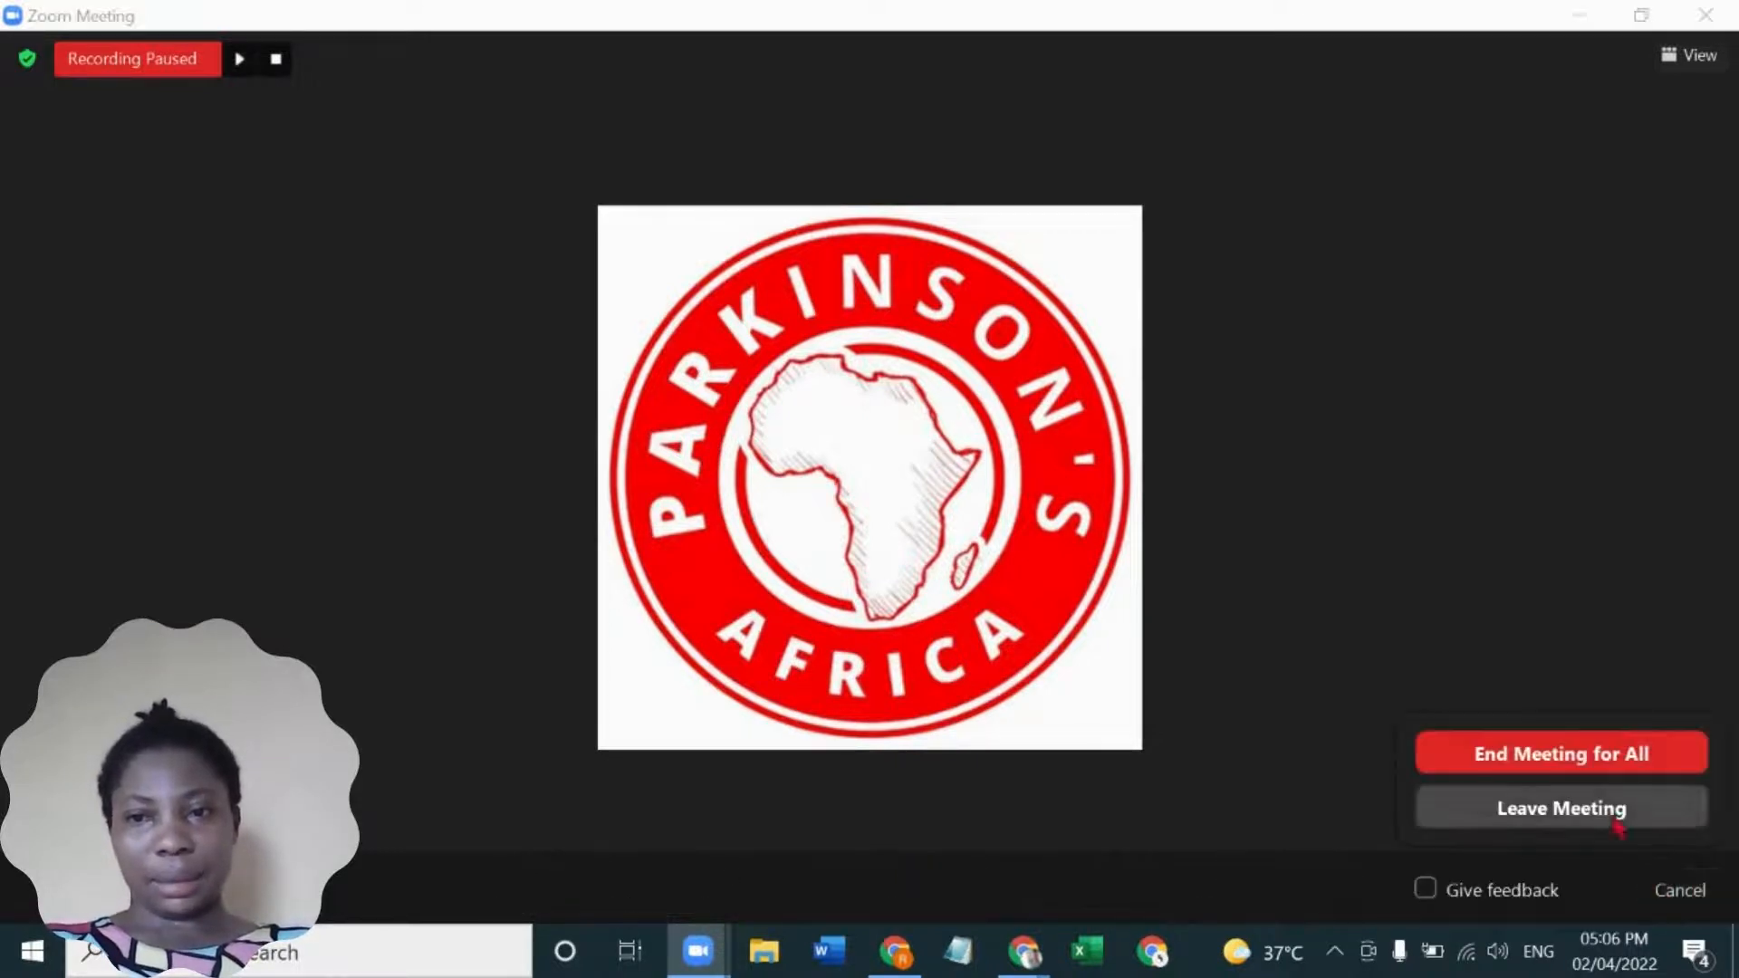
pyautogui.click(1567, 752)
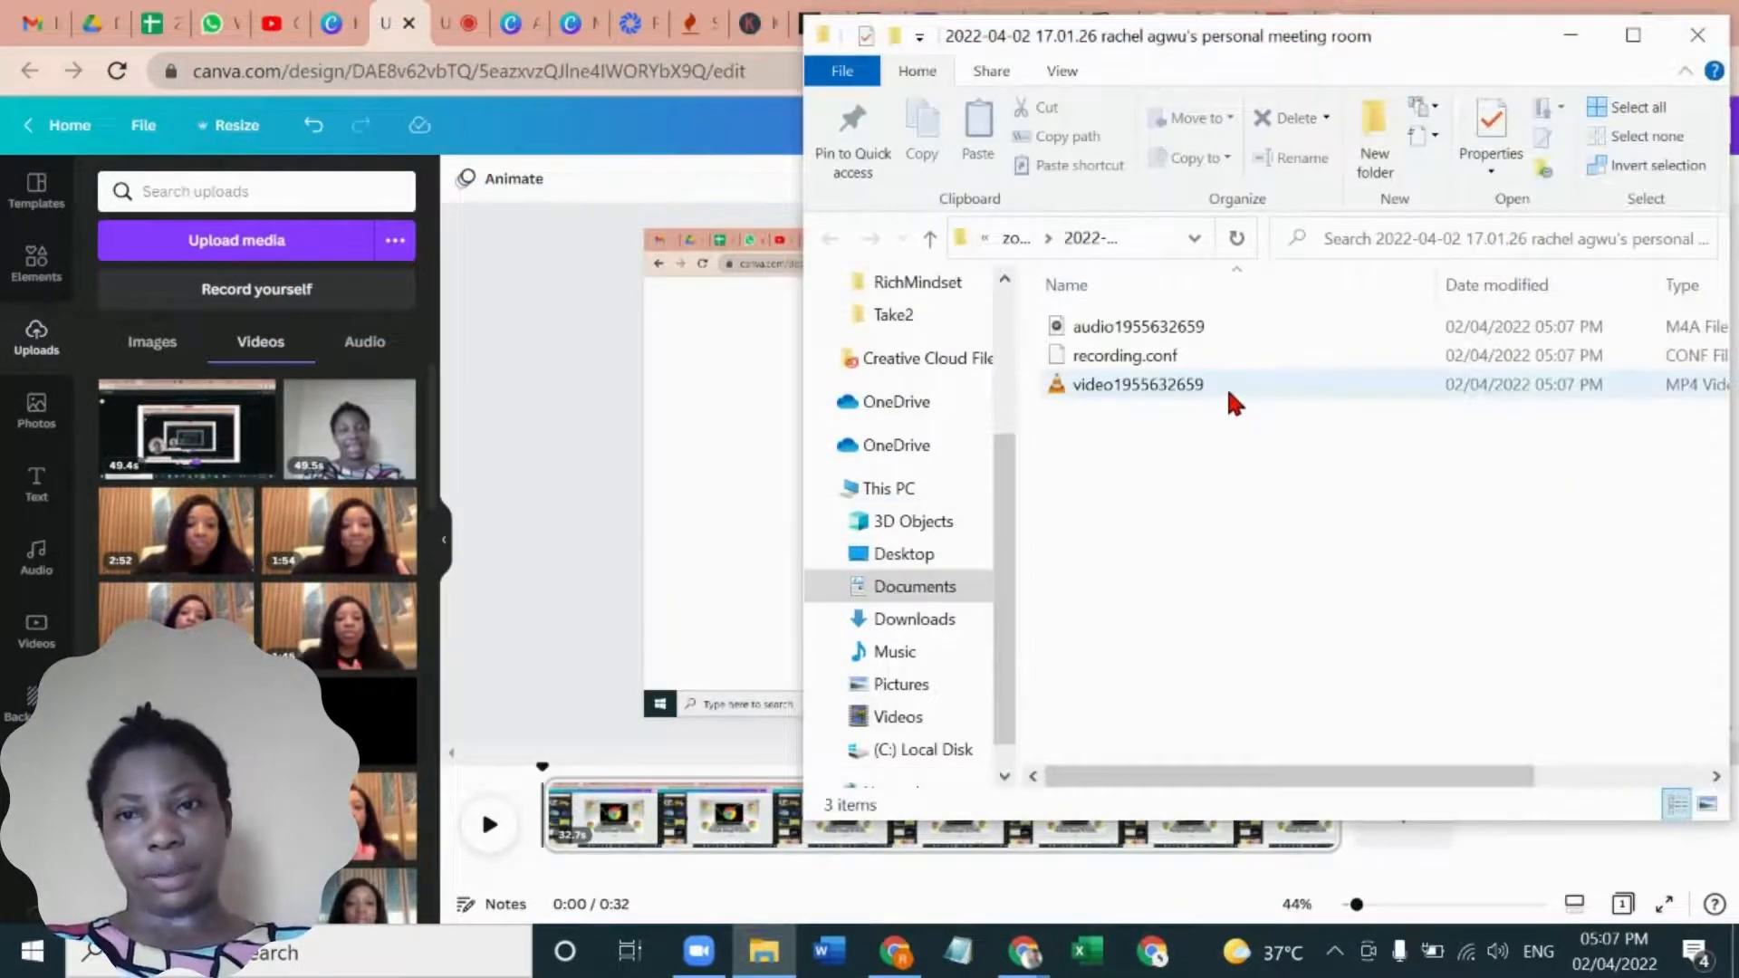
# - Open the converted MP4 recording from the meeting folder and skip through it at about 1:08, 1:19 and 1:35
pyautogui.click(1228, 382)
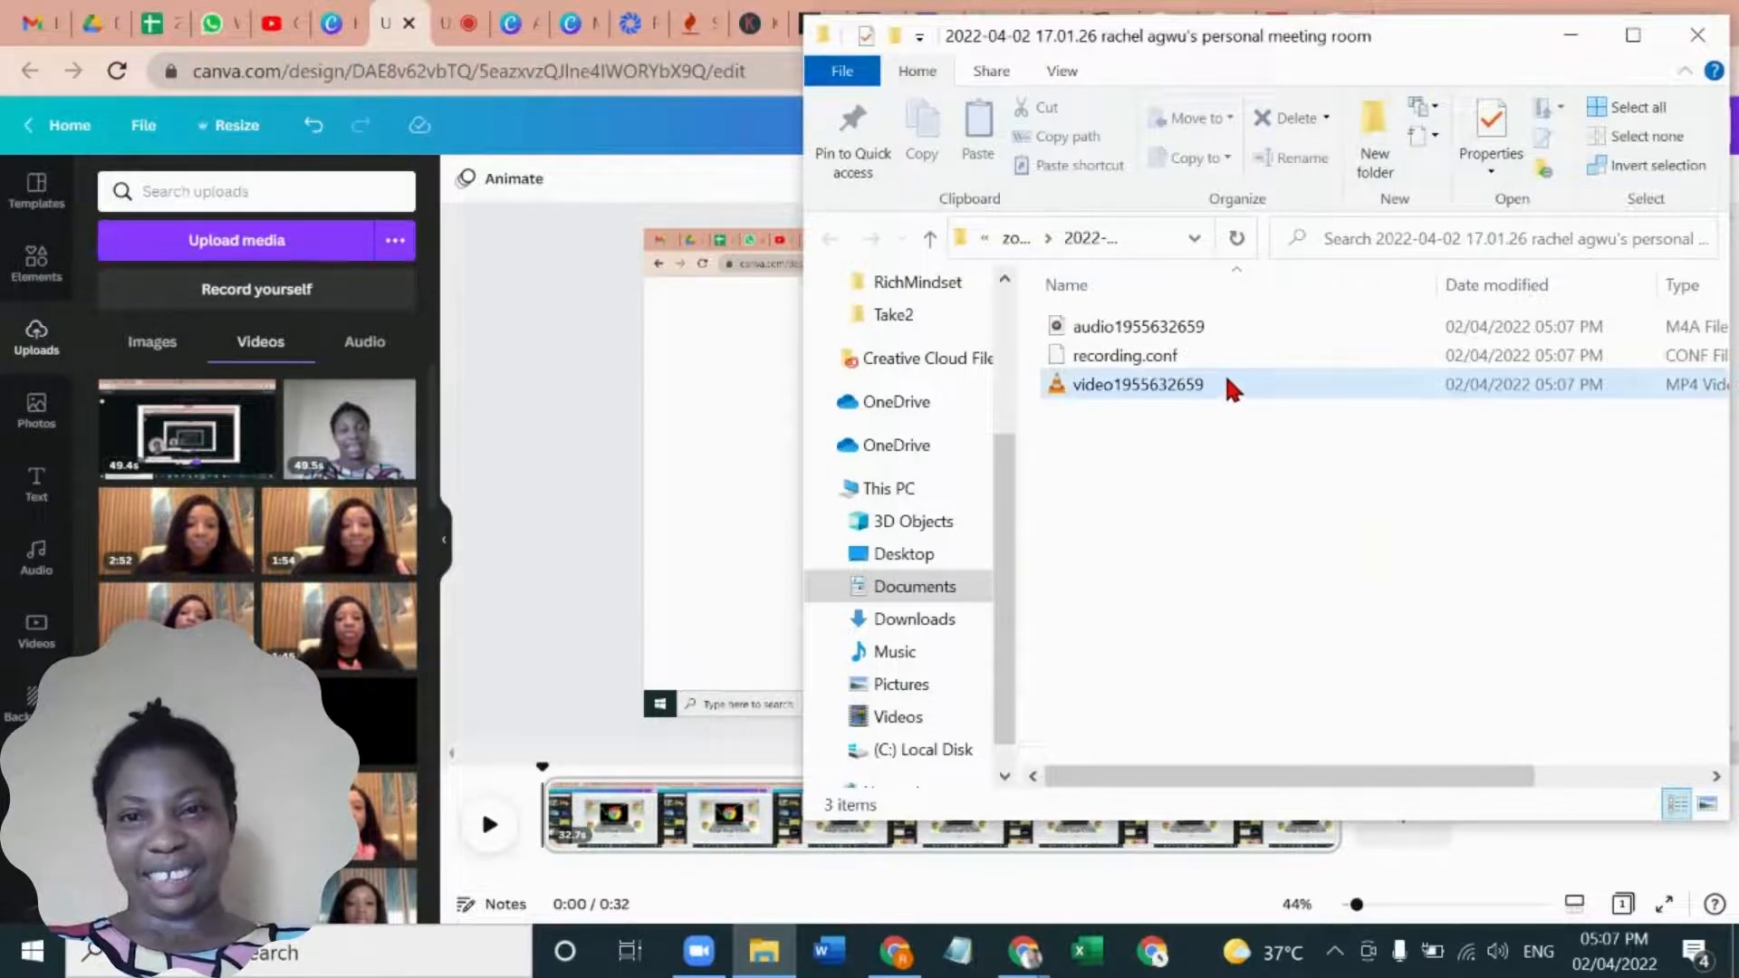
pyautogui.doubleClick(1228, 384)
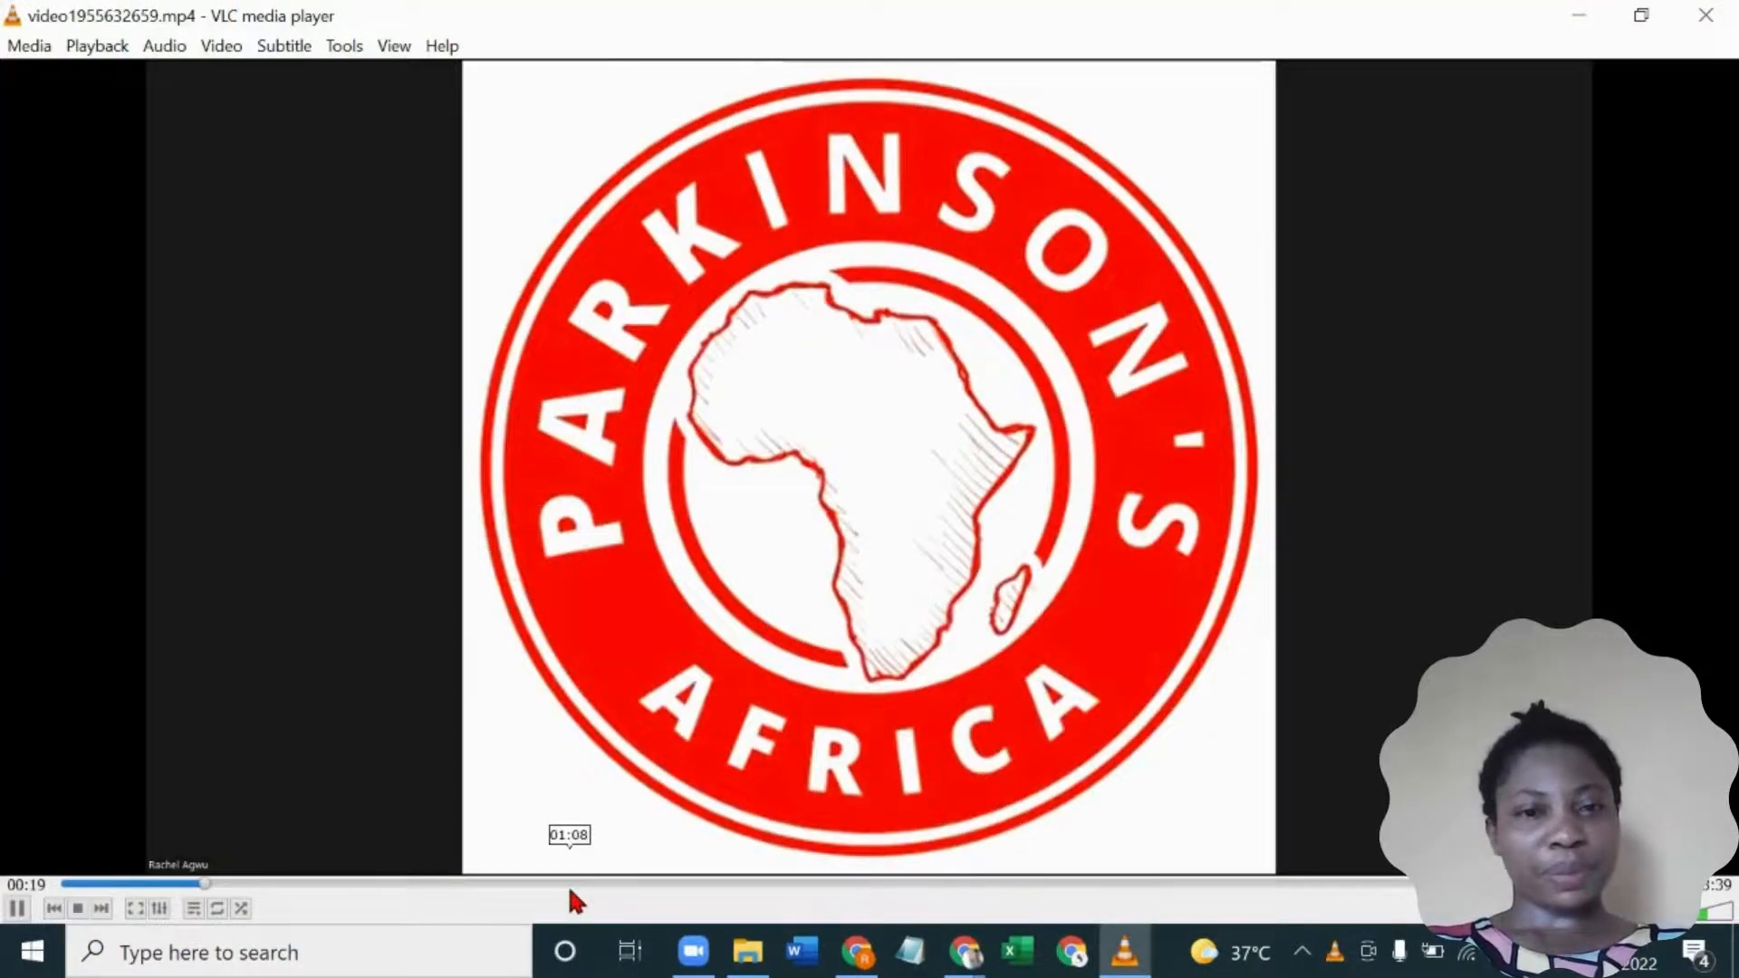
pyautogui.click(568, 883)
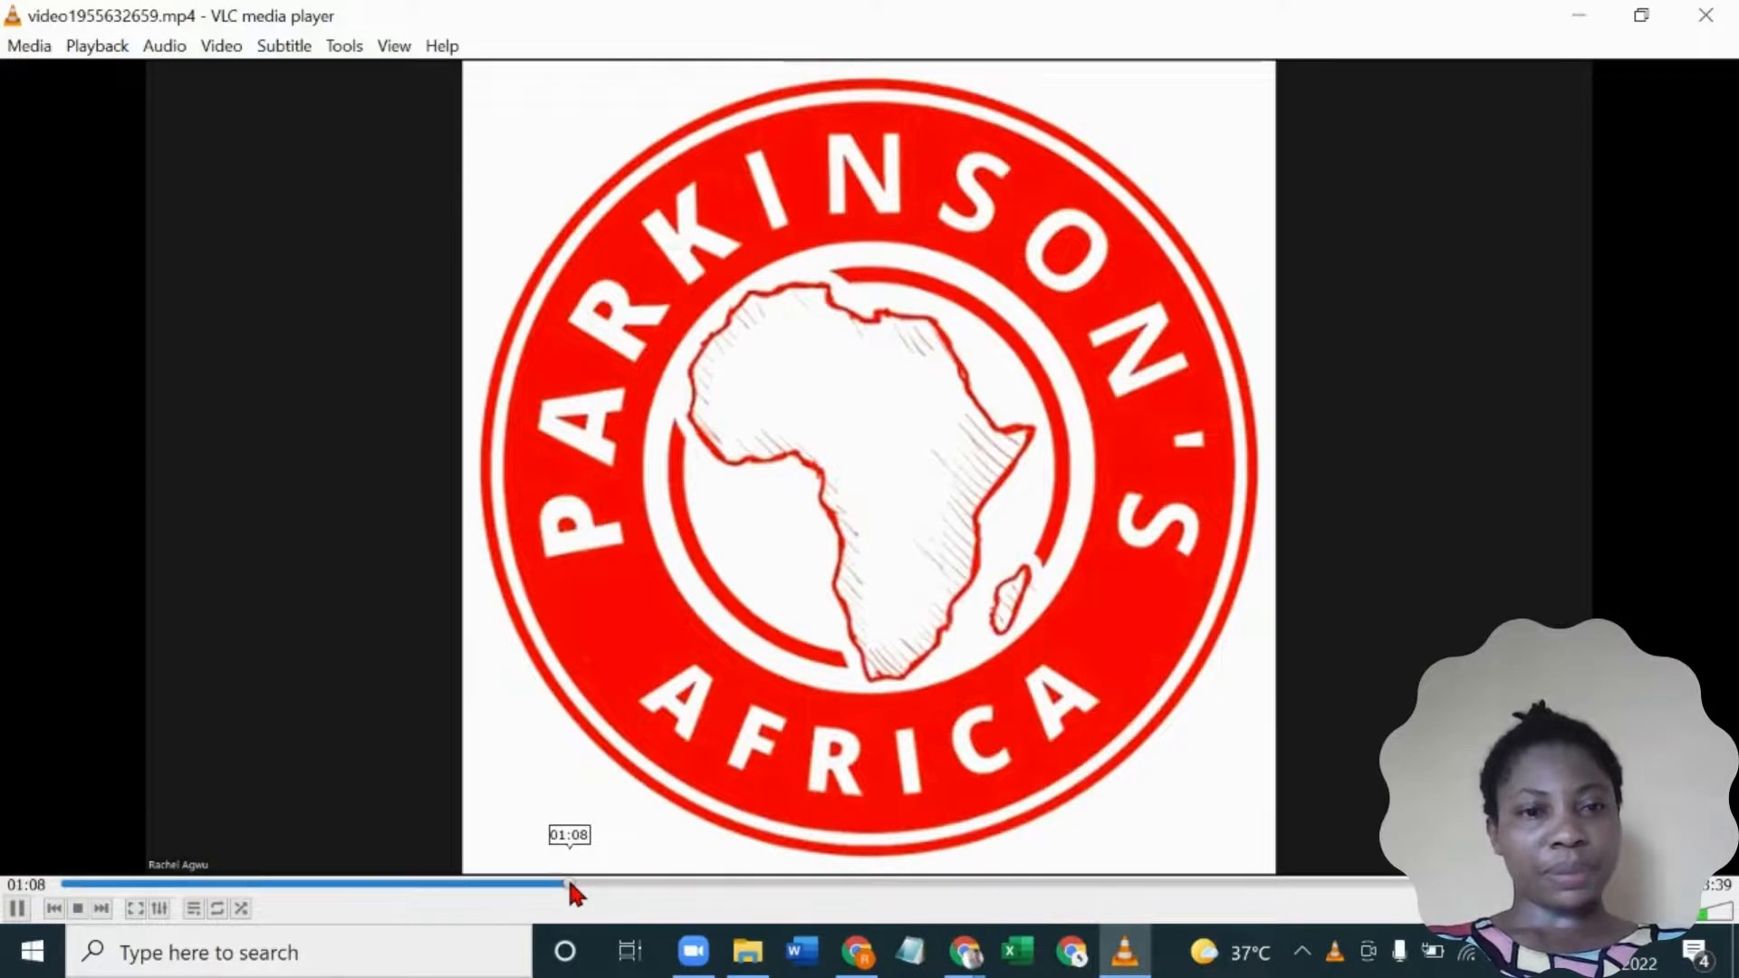
pyautogui.click(645, 883)
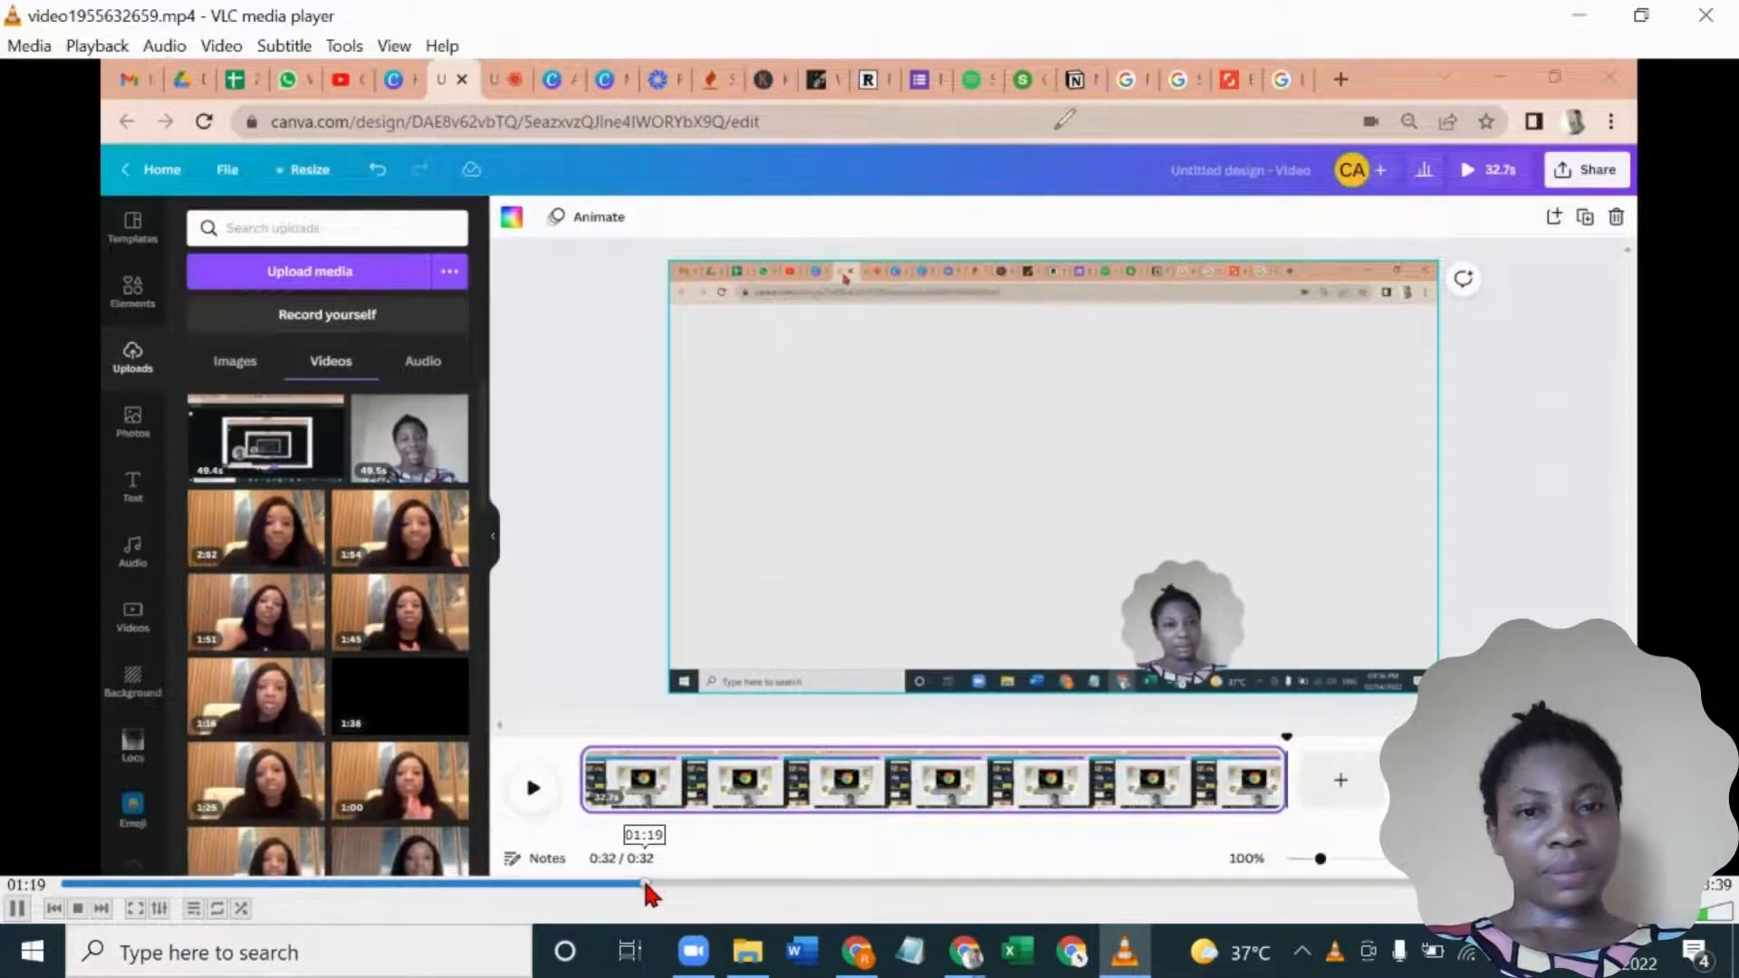
pyautogui.click(751, 883)
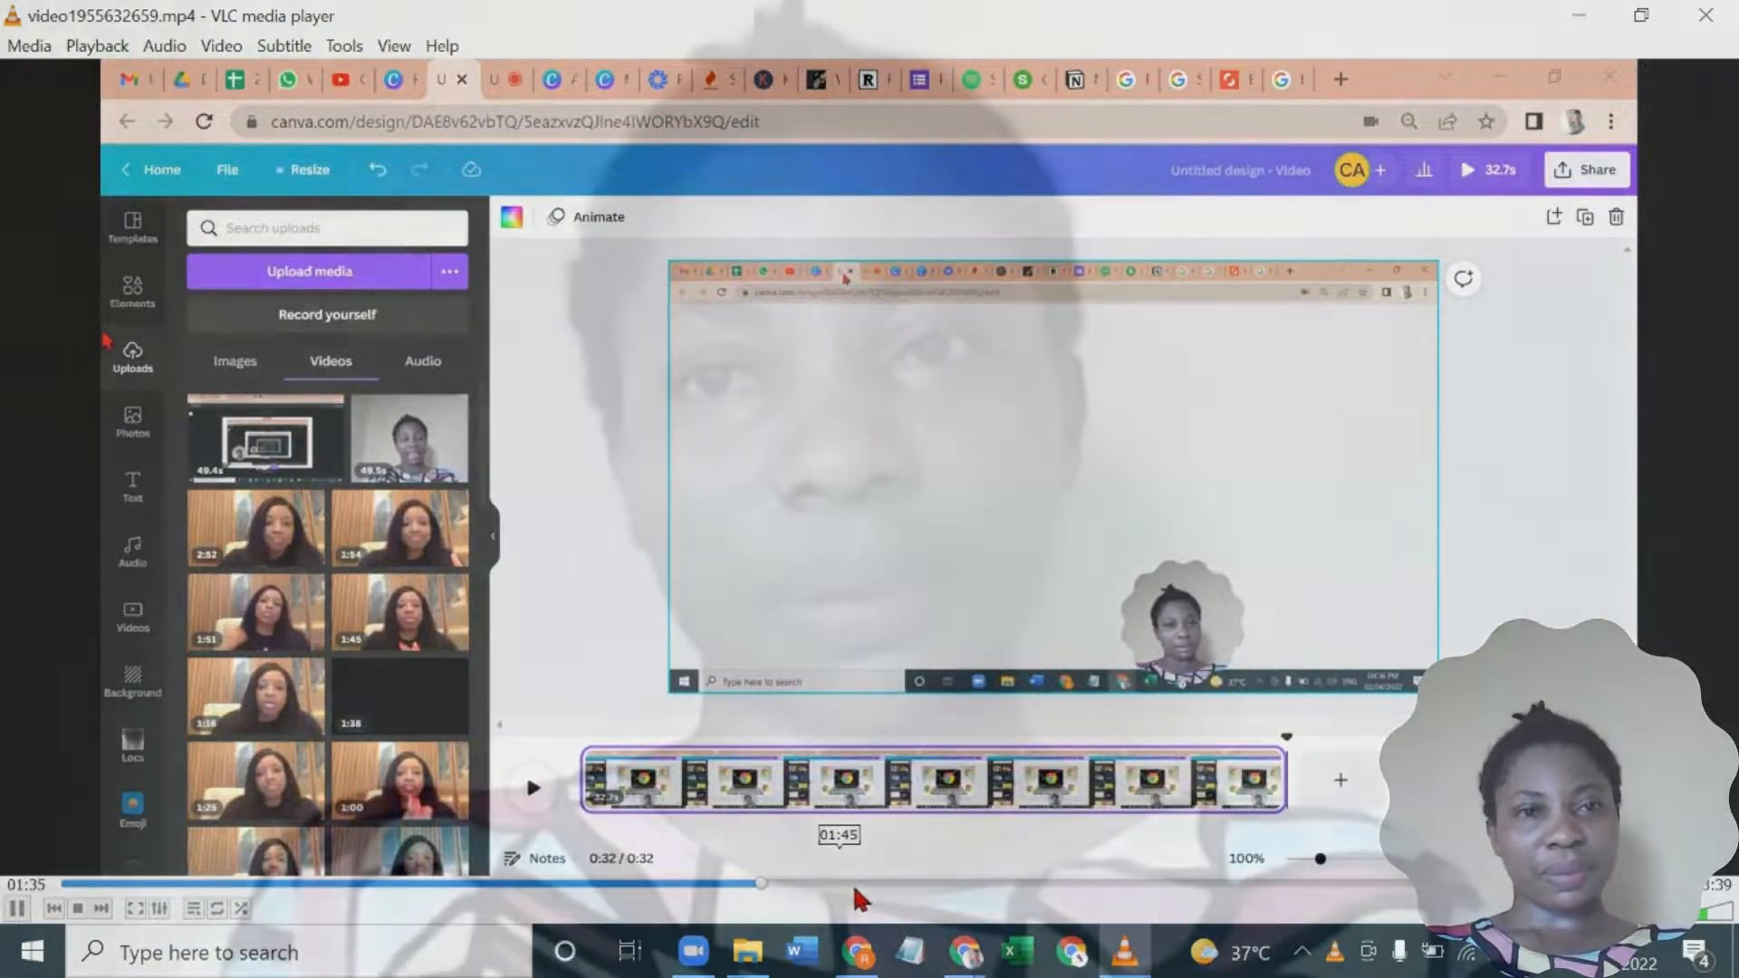